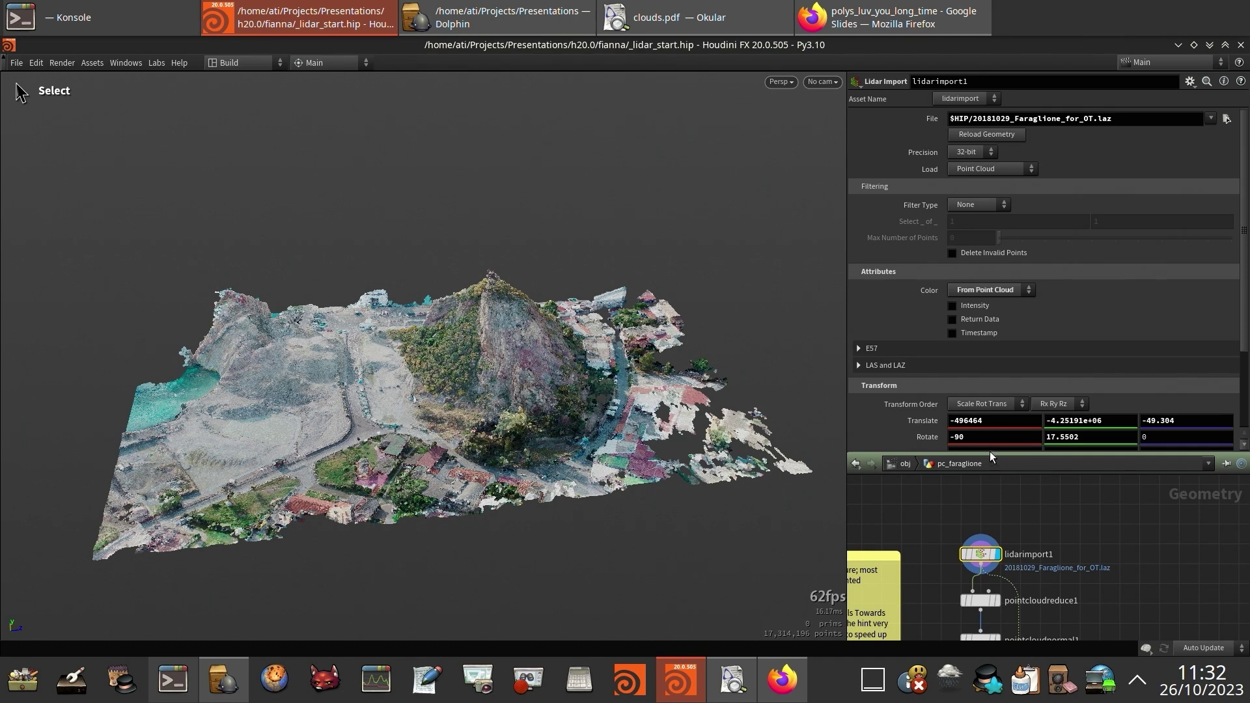
Examine the Lidar Import node's transform settings and the imported point cloud from above with the full interface restored.
scroll(905, 387, down, 3)
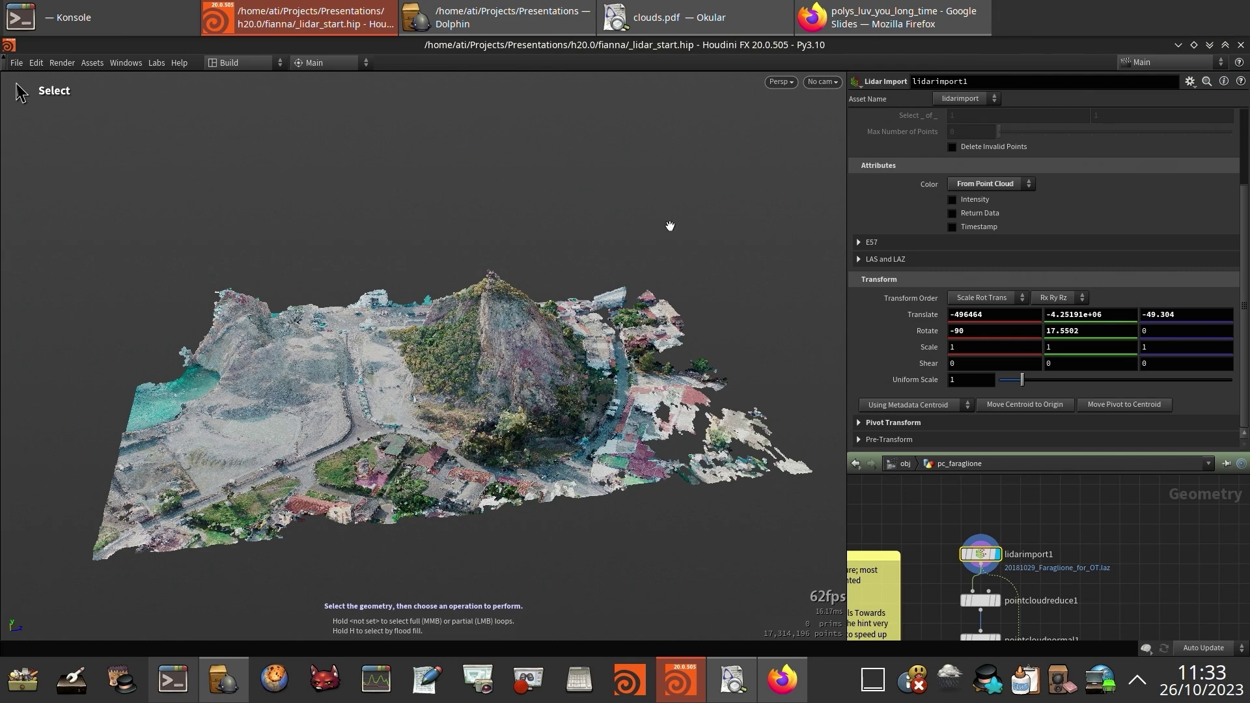
key(ctrl+b)
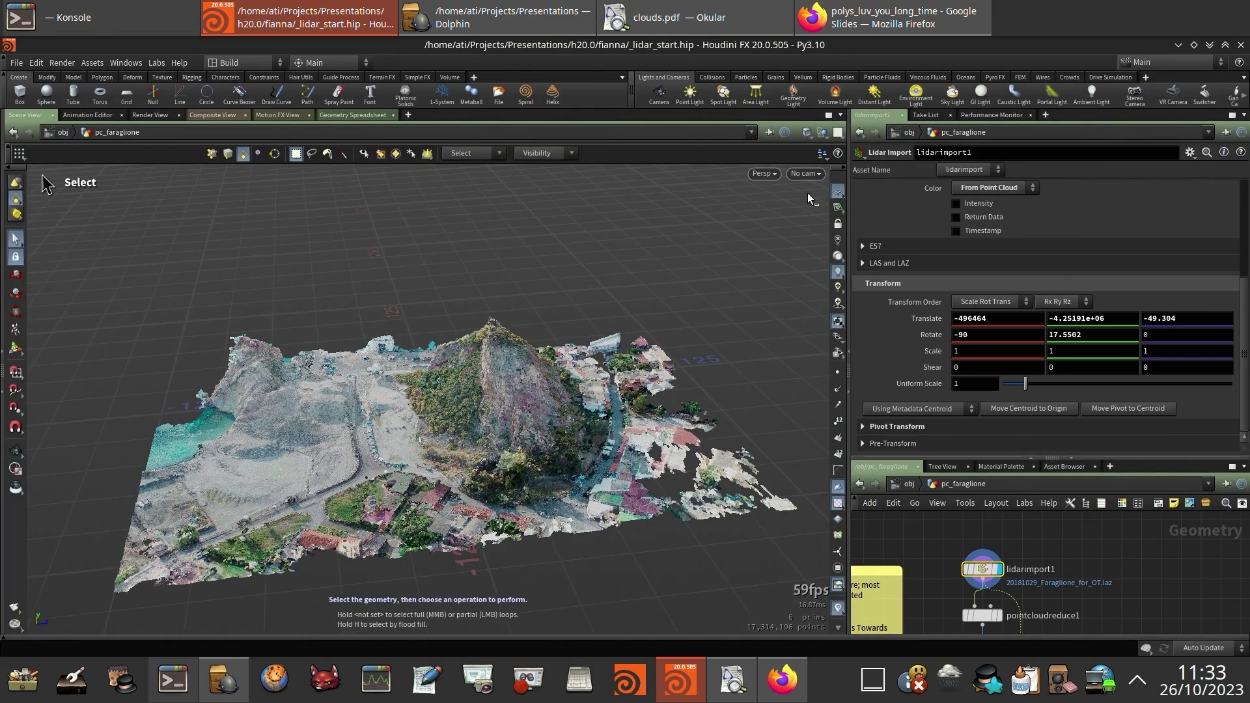
key(Escape)
drag(678, 271, 575, 307)
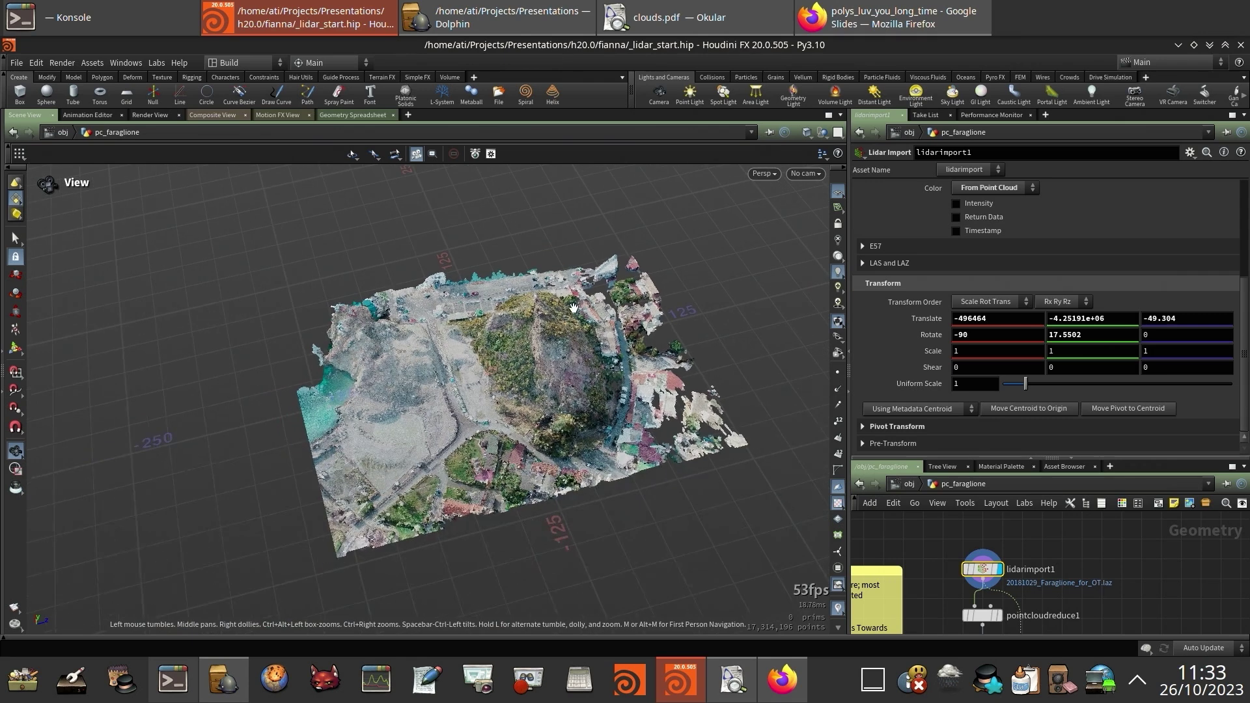
drag(549, 375, 546, 333)
key(s)
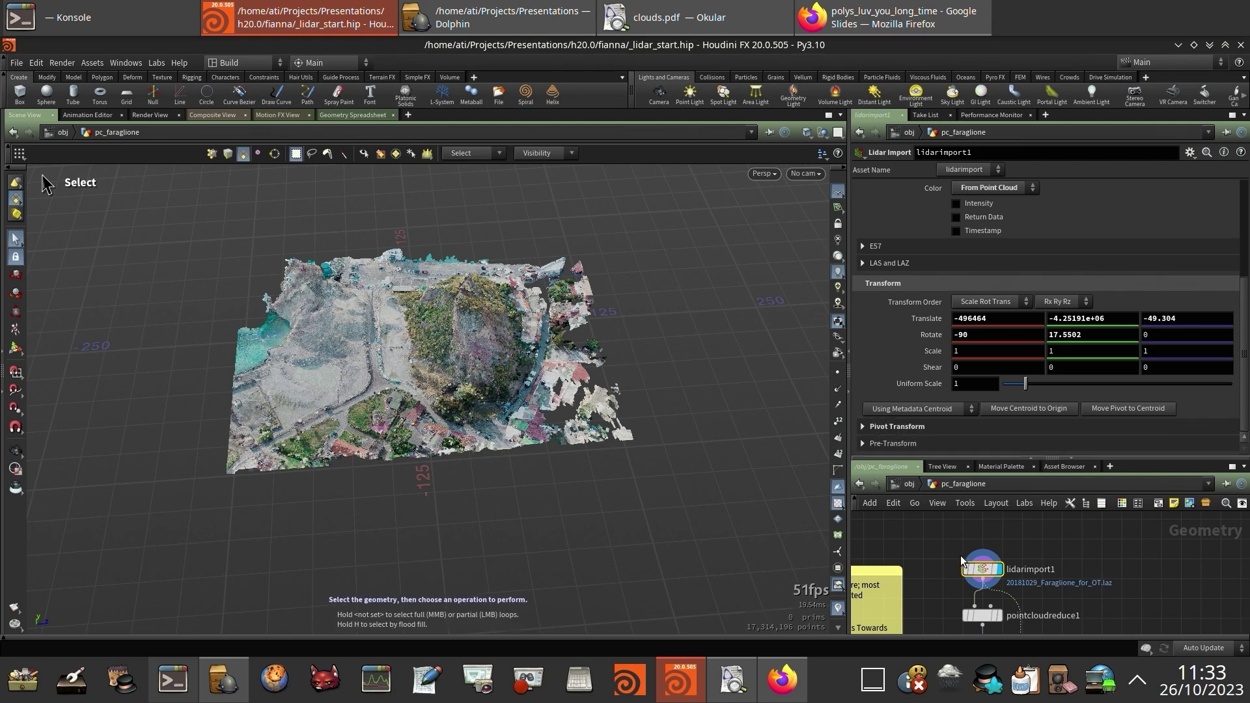
Select the pointcloudreduce1 node and display its reduced point cloud.
middle_drag(945, 556, 956, 519)
drag(948, 559, 1041, 600)
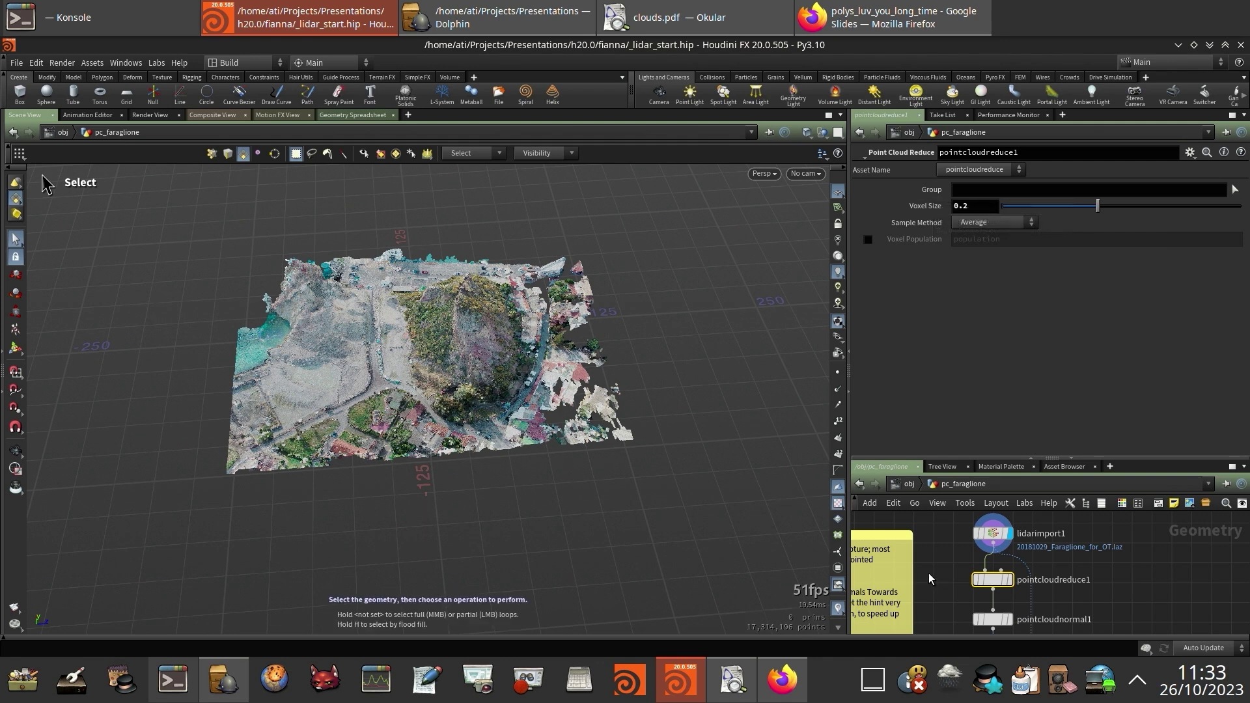
middle_click(997, 543)
key(r)
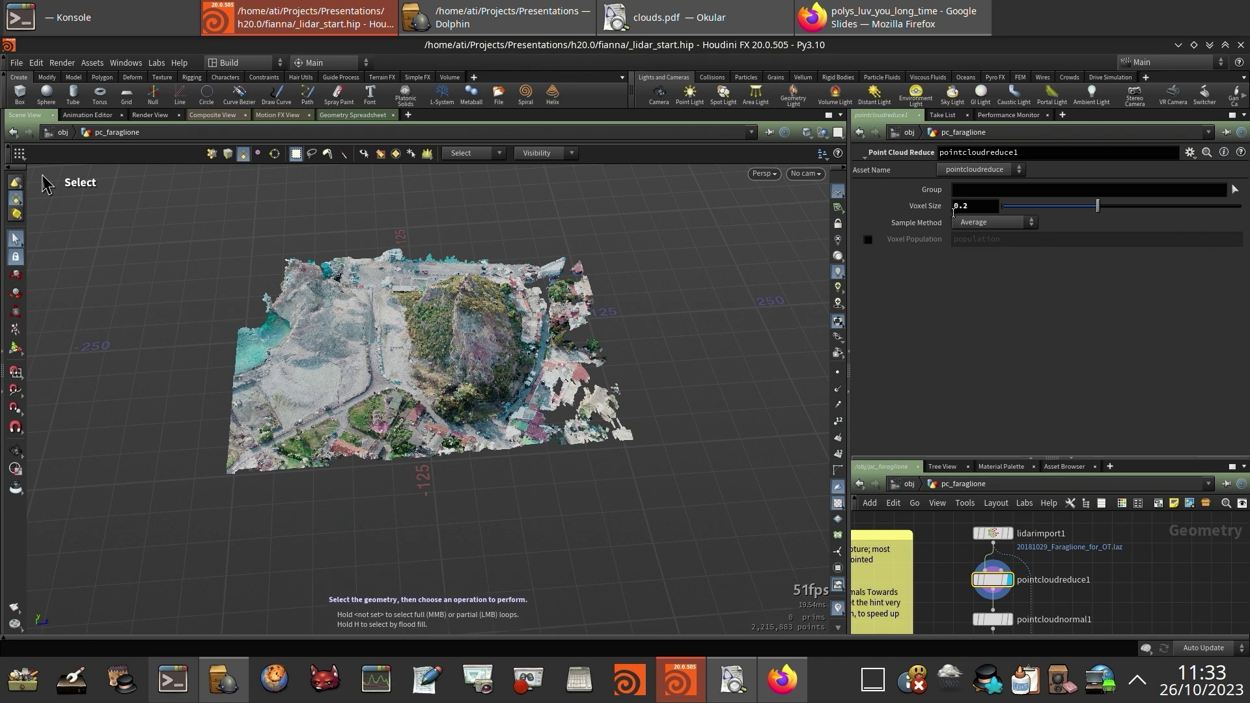
Set the voxel size of the Point Cloud Reduce node to 0.35.
double_click(983, 205)
text(3.5)
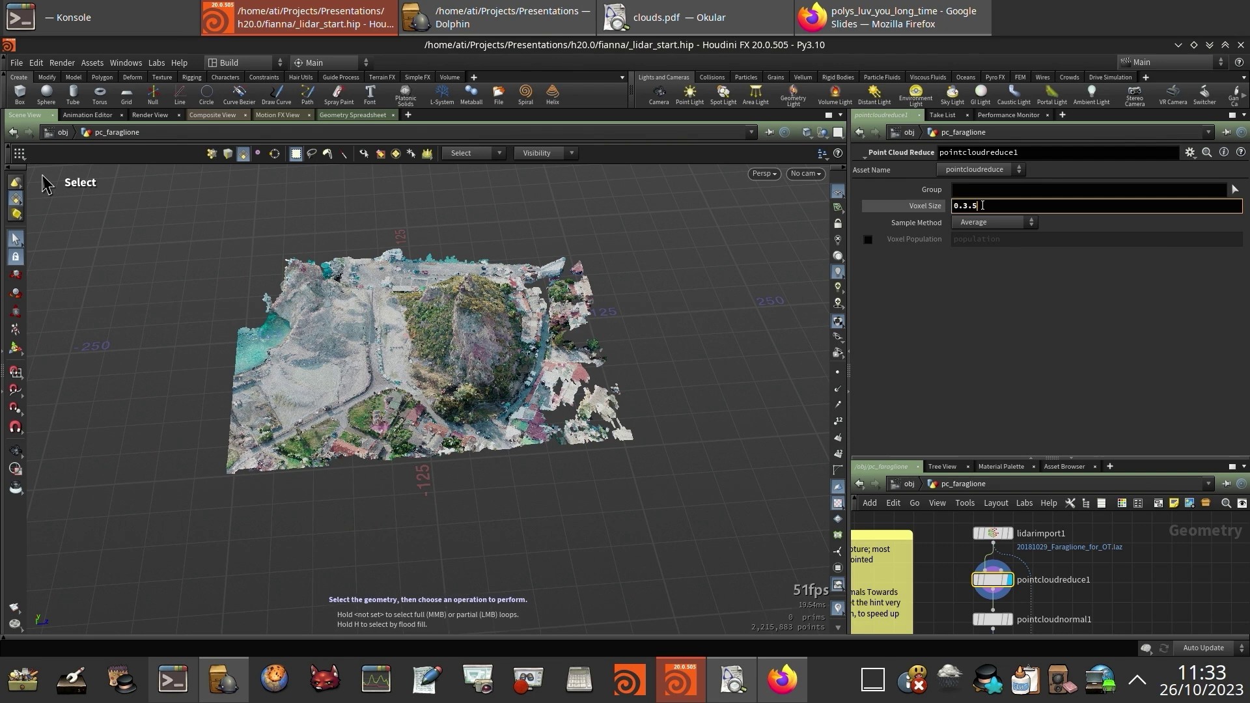
text(5)
key(Return)
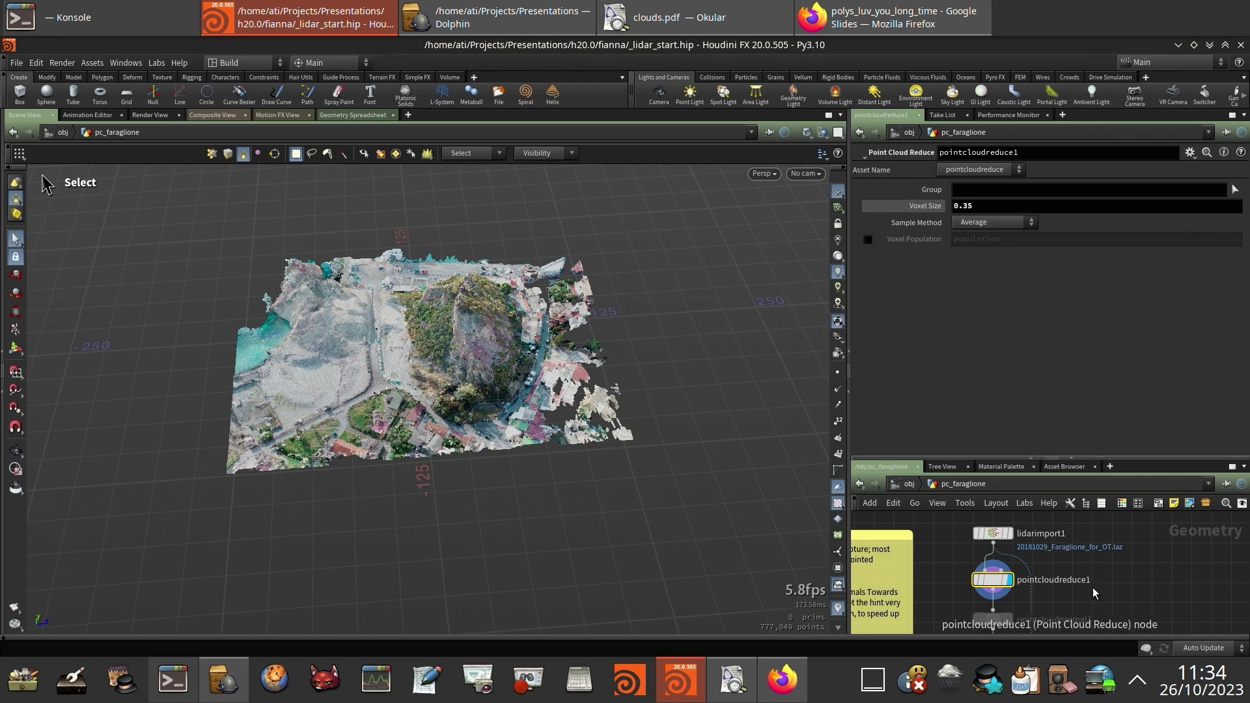
Set the voxel size of the Point Cloud Reduce node to 0.3.
middle_drag(1097, 590, 1090, 539)
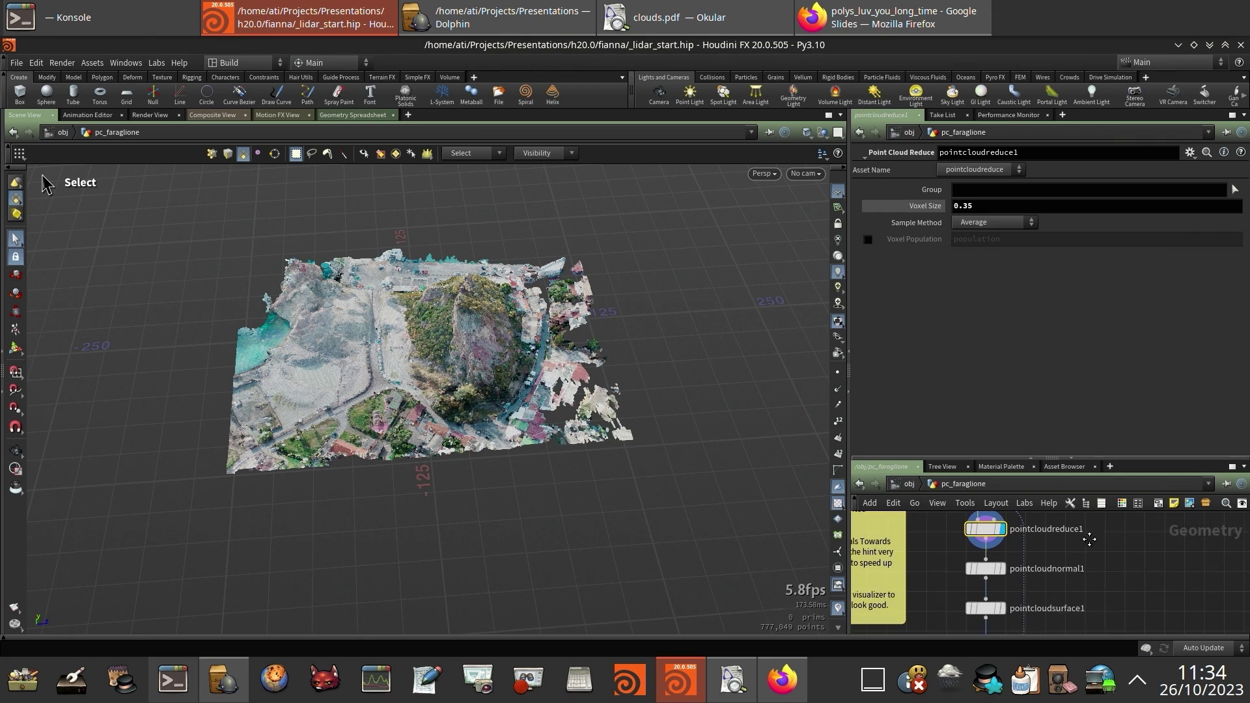
click(985, 207)
key(BackSpace)
key(Return)
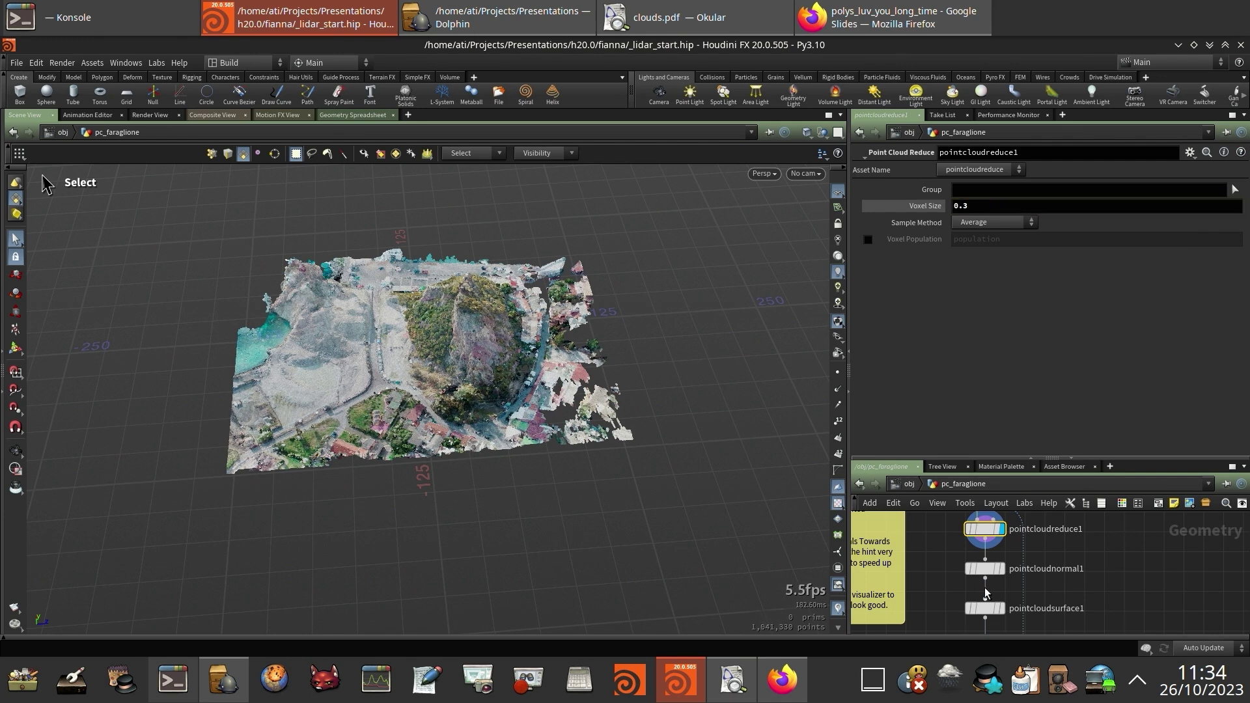
Select the pointcloudnormal1 node and display its output.
click(977, 568)
key(r)
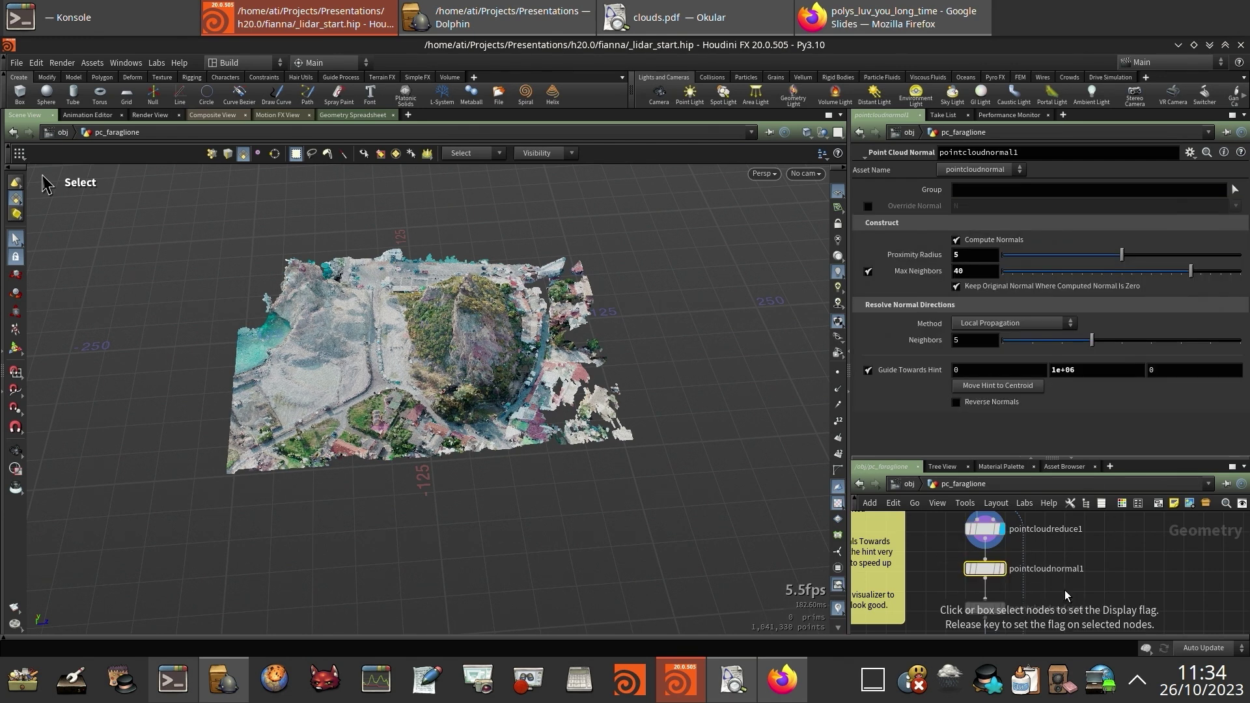
click(1001, 569)
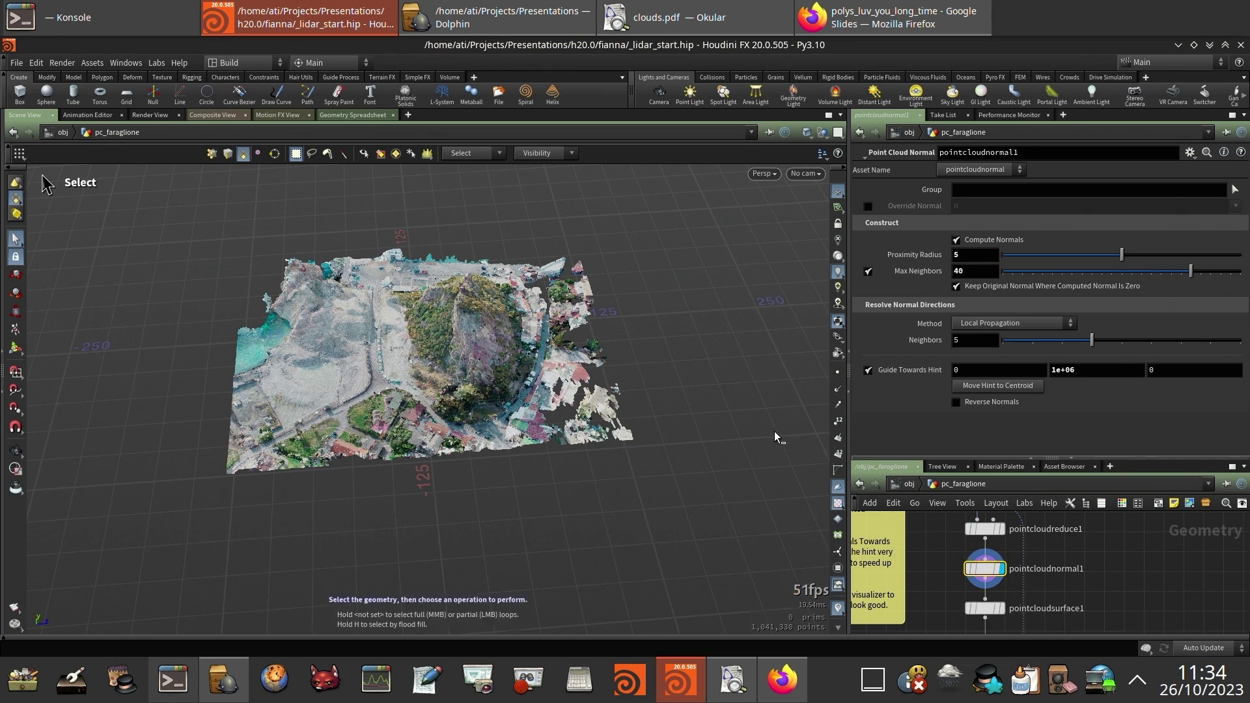
Turn on the scene's N visualizer and inspect the point cloud normals across the terrain.
alt+right_drag(809, 426, 715, 431)
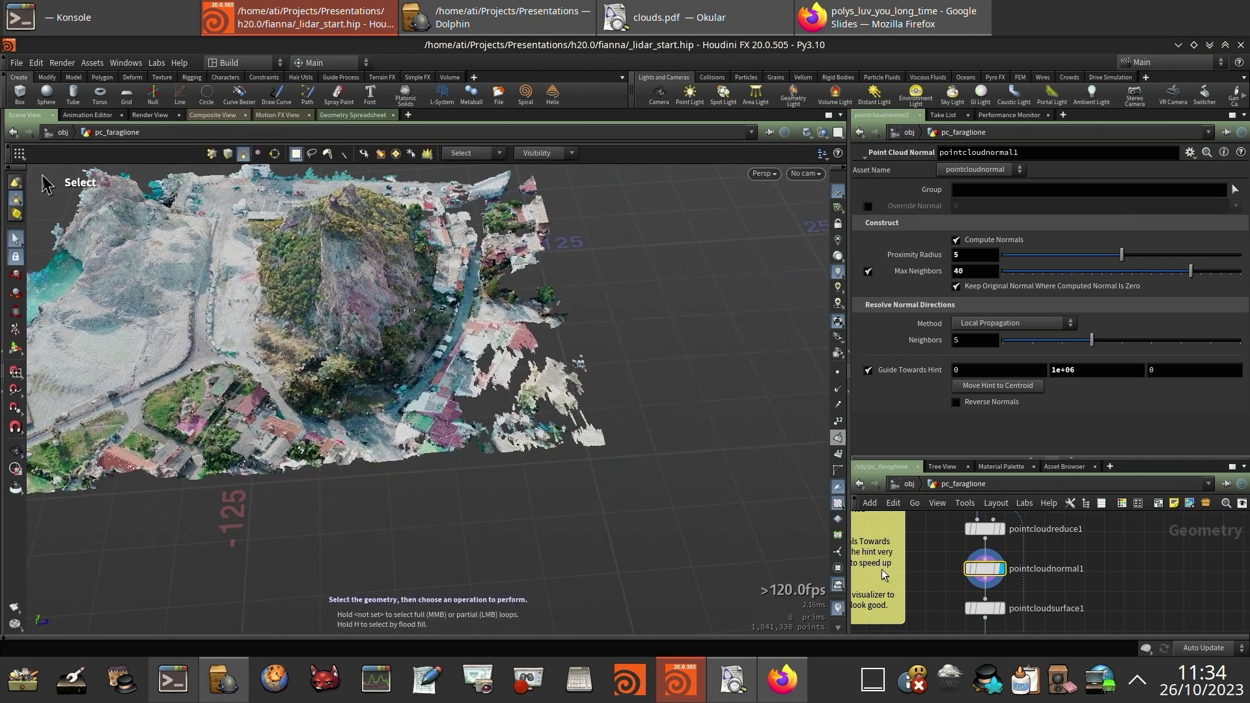
click(841, 613)
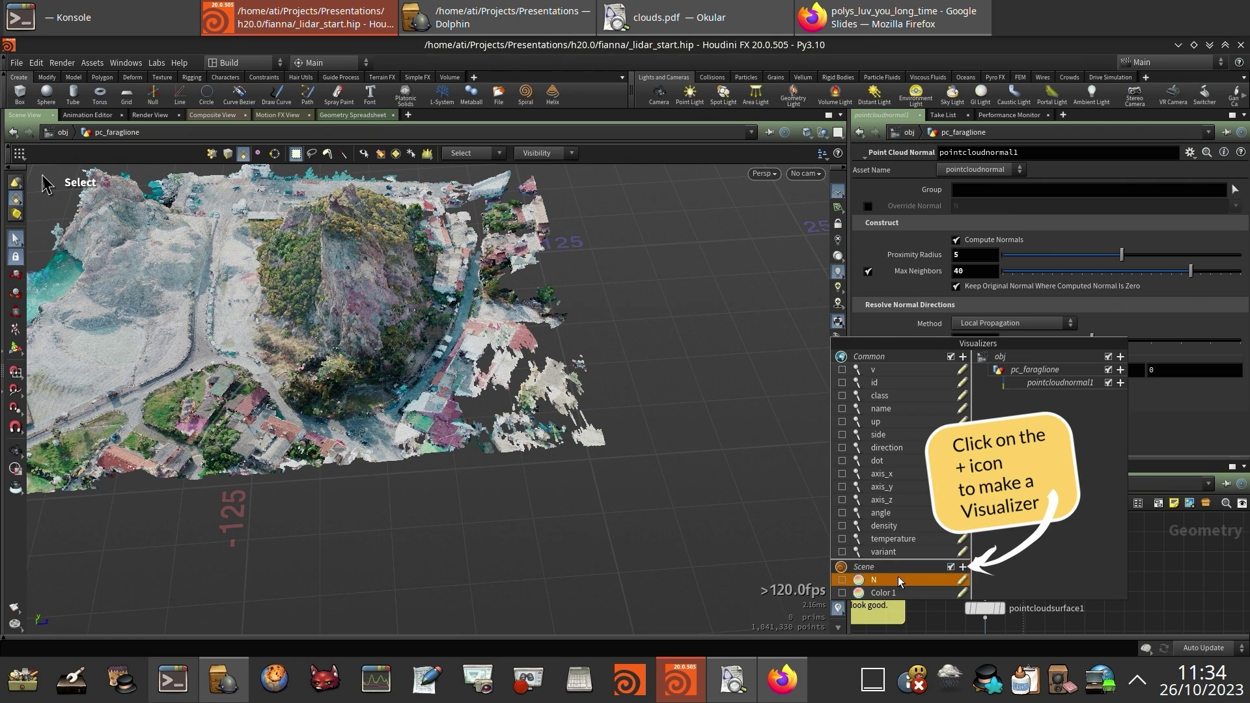
click(844, 579)
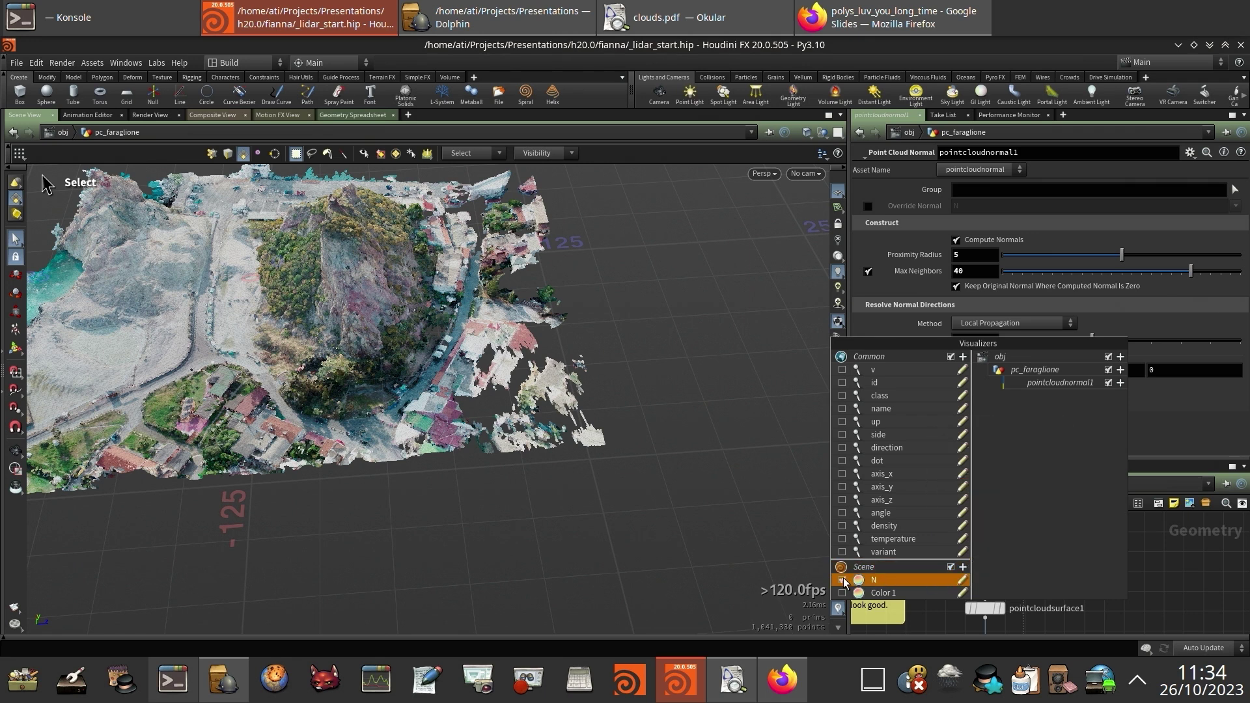
drag(681, 462, 739, 551)
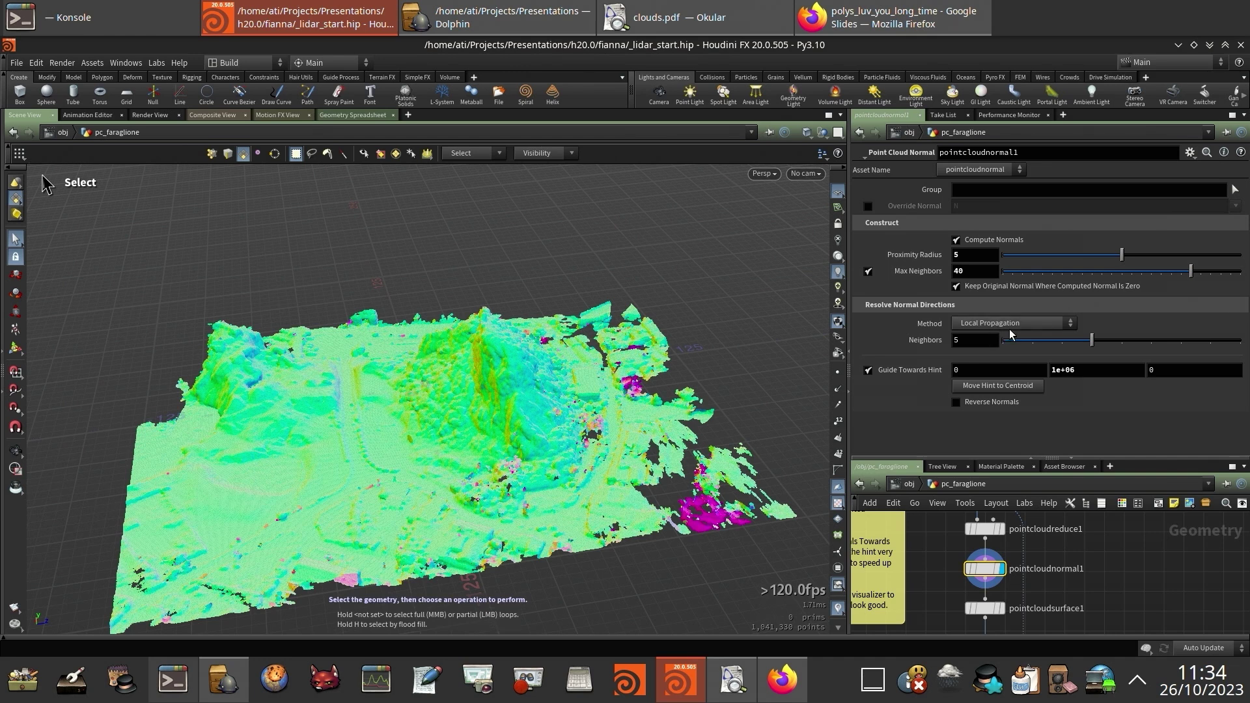
Set the normal direction method of pointcloudnormal1 to Orient Normals Towards Hint, consulting the sticky note beside the nodes.
click(1029, 323)
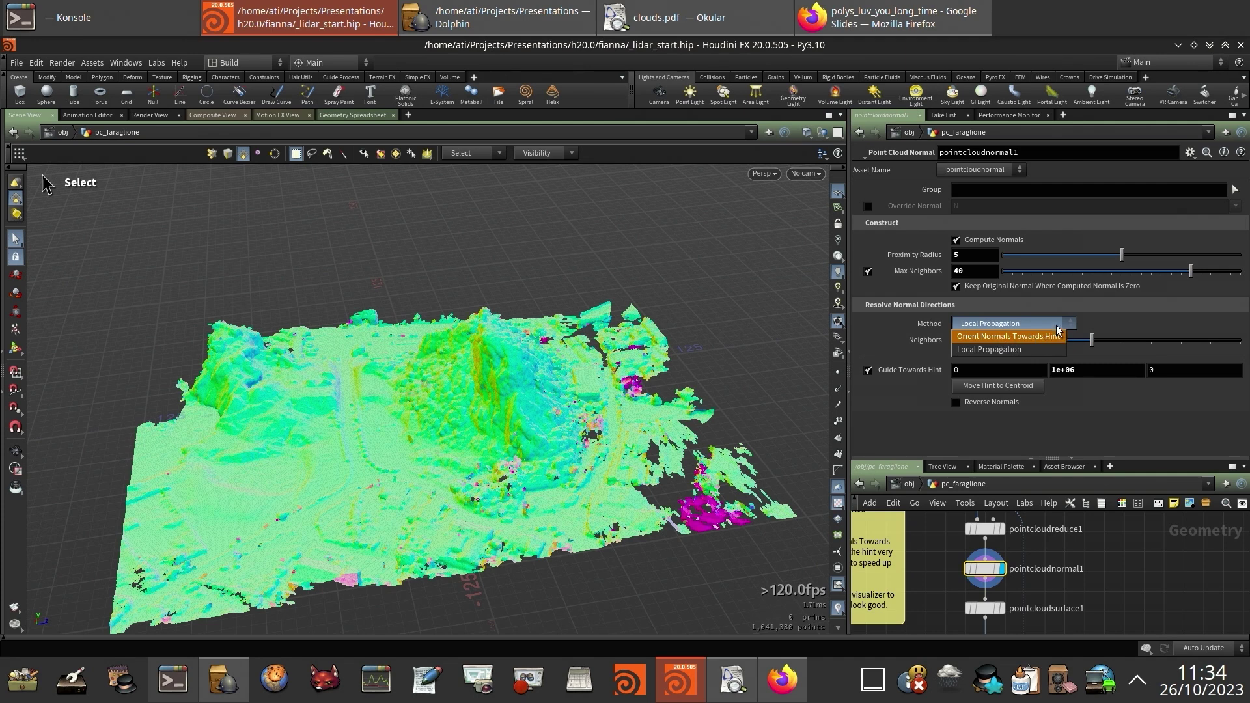
click(1100, 322)
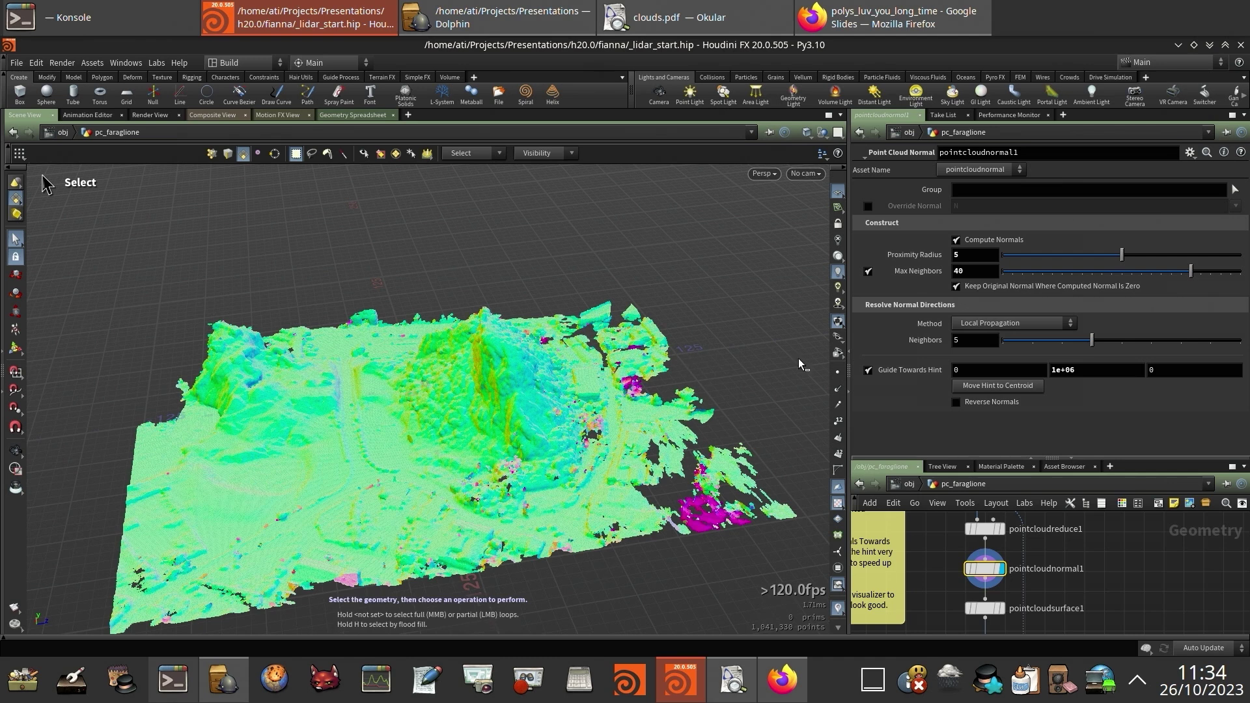
click(1027, 328)
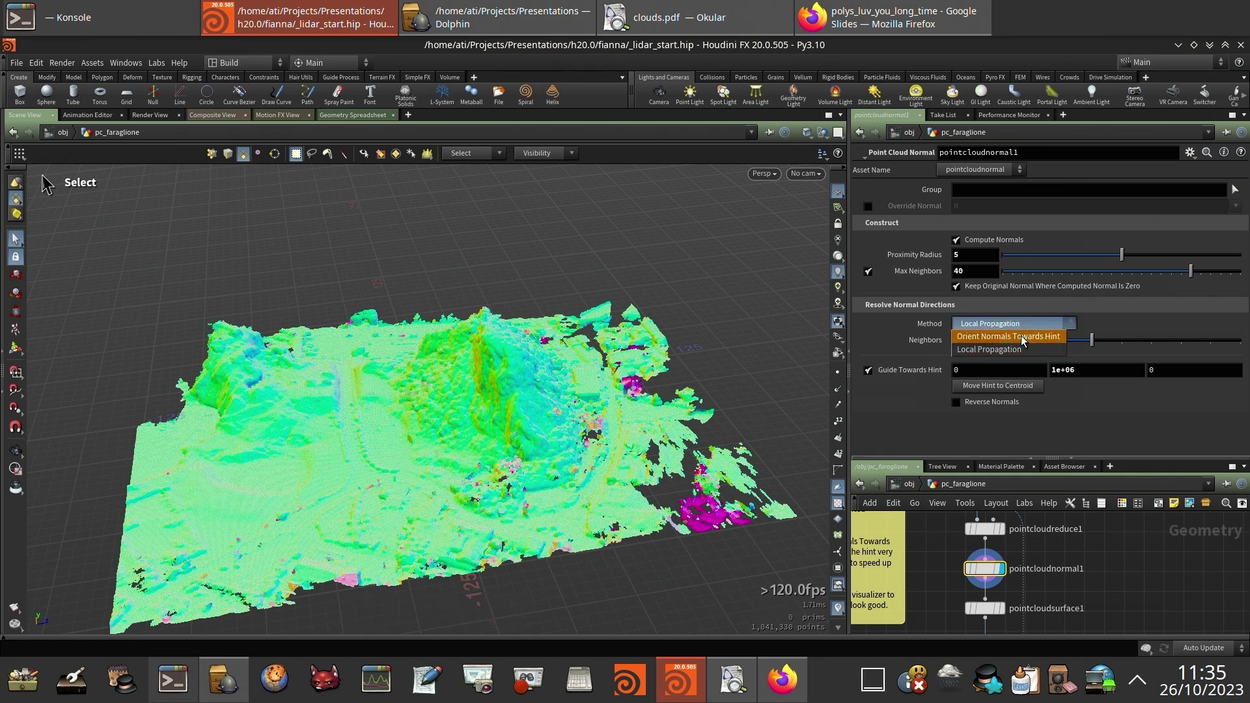
click(1022, 335)
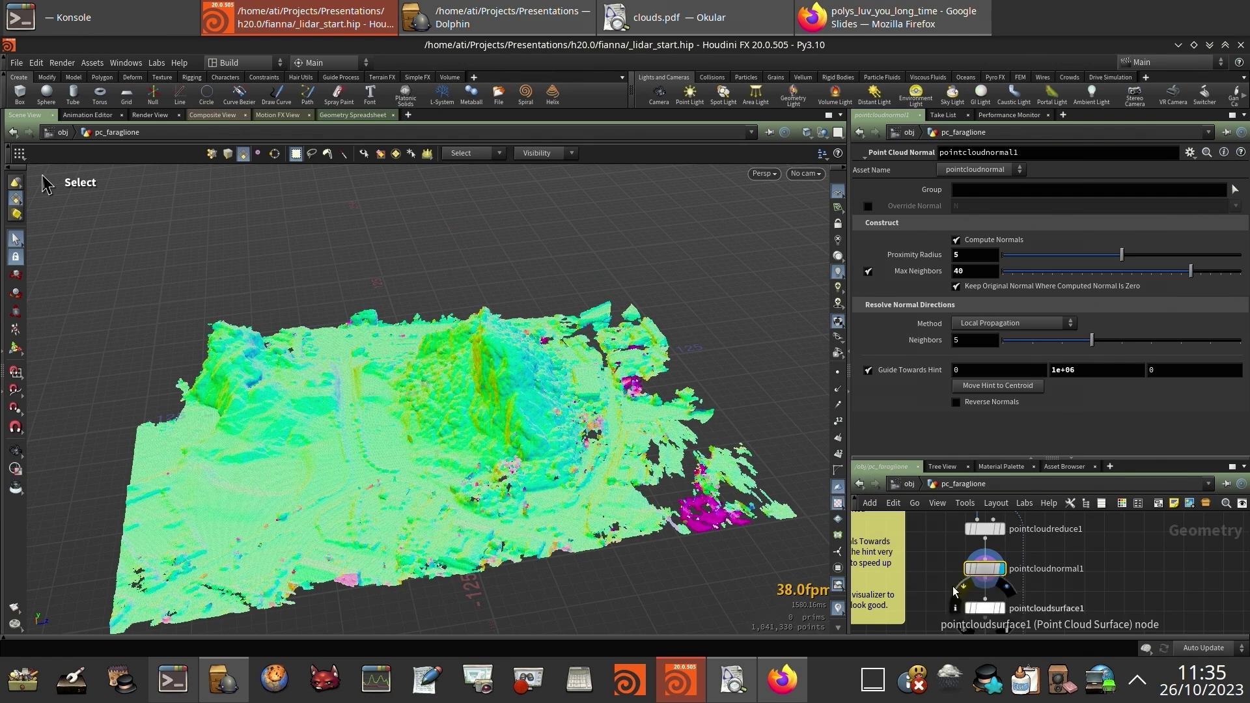
middle_drag(927, 572, 1052, 605)
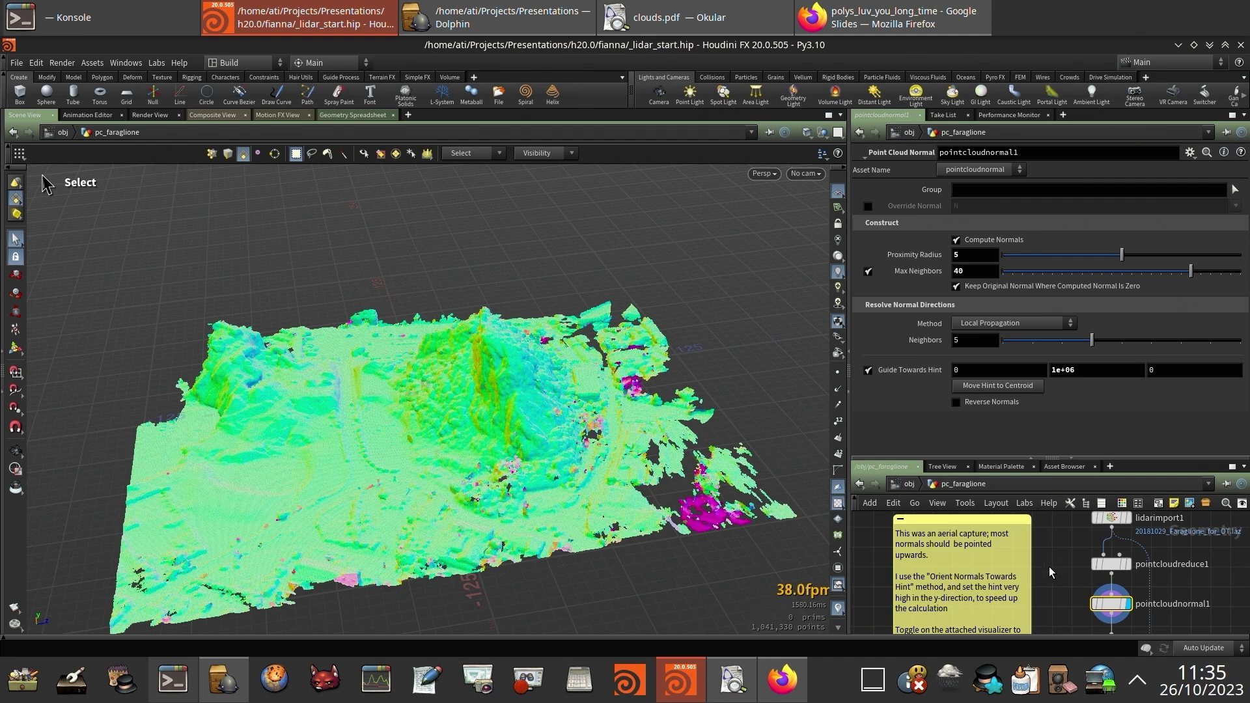
middle_drag(1070, 630, 986, 556)
key(ctrl+z)
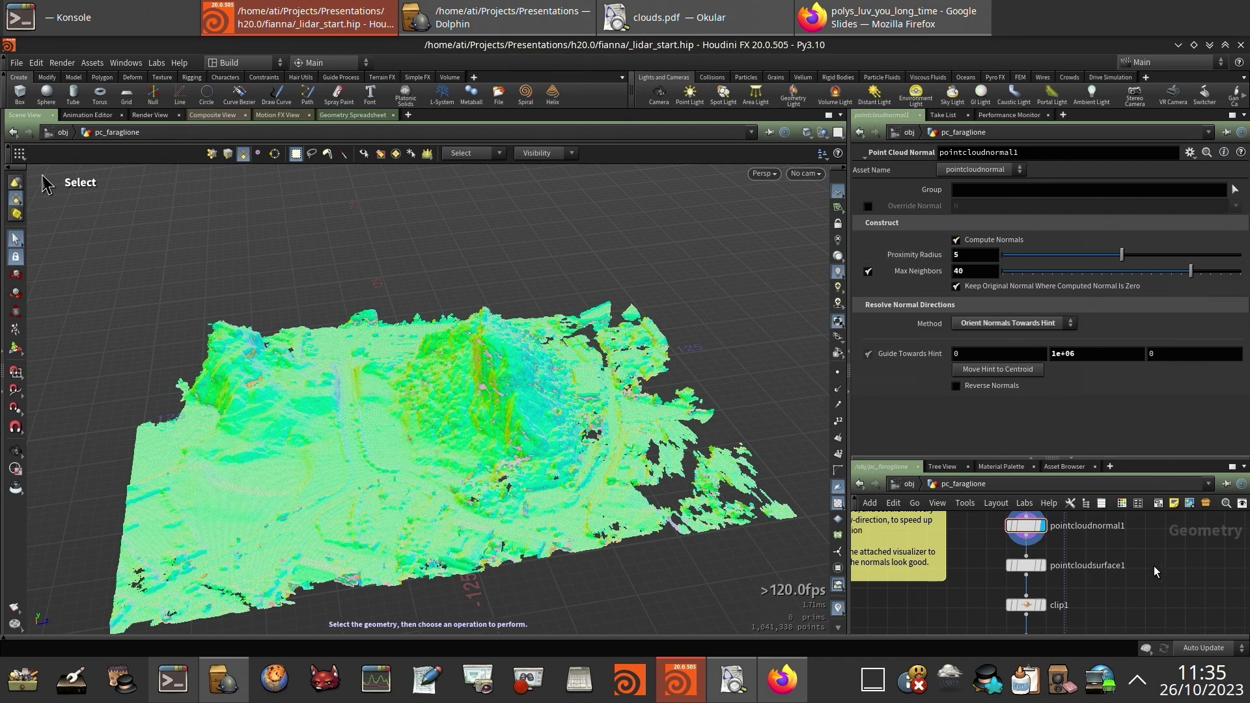
Add a temporary Point Cloud Normal node beside pointcloudsurface1 to see its default settings, and delete it.
key(Tab)
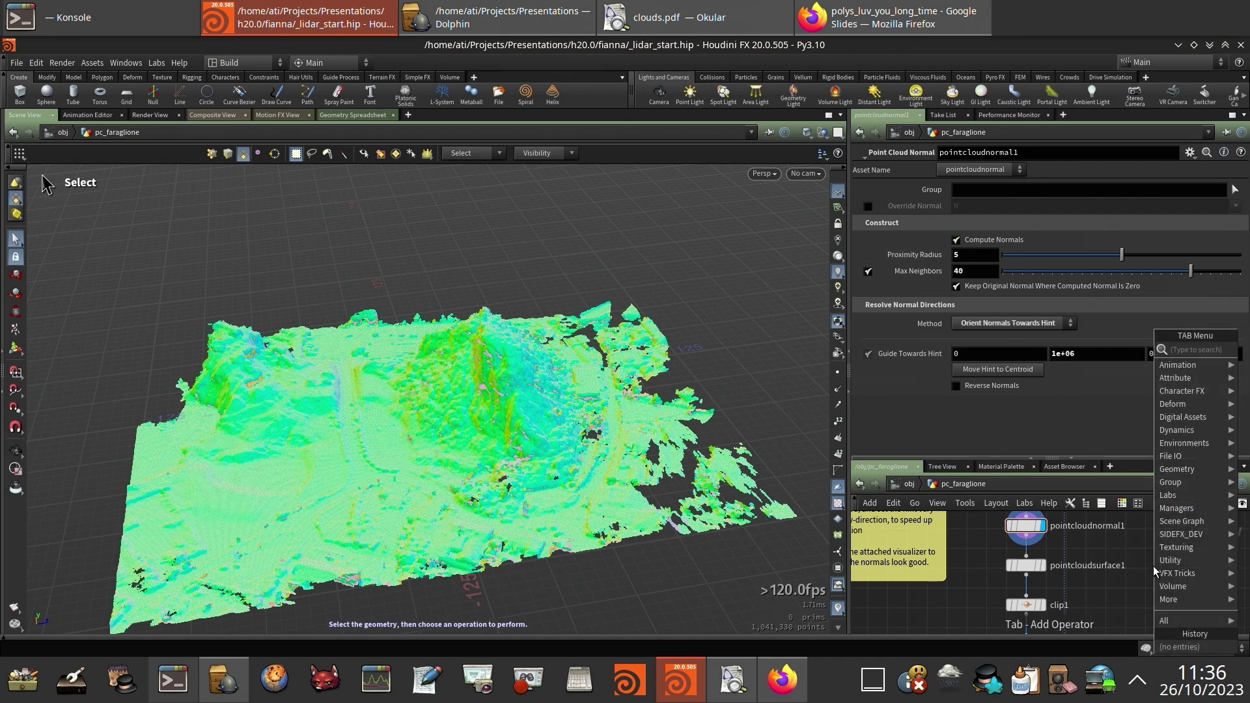
text(pcnorm)
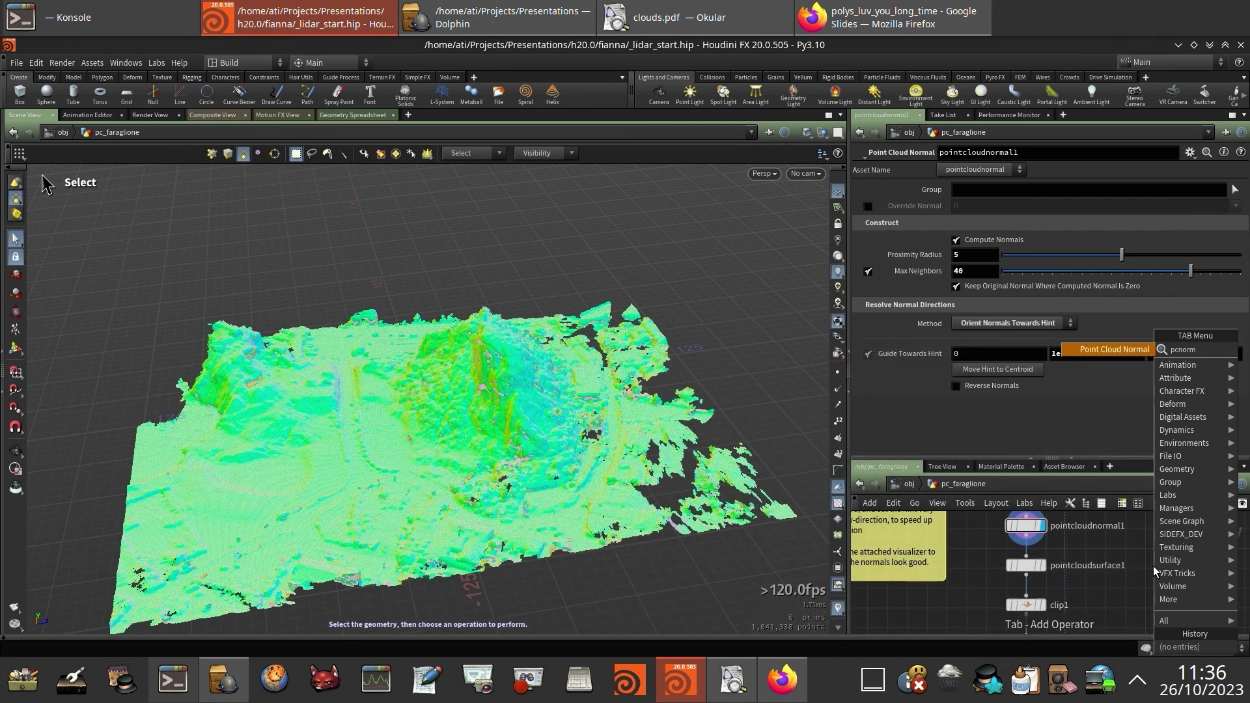
key(Return)
click(1146, 568)
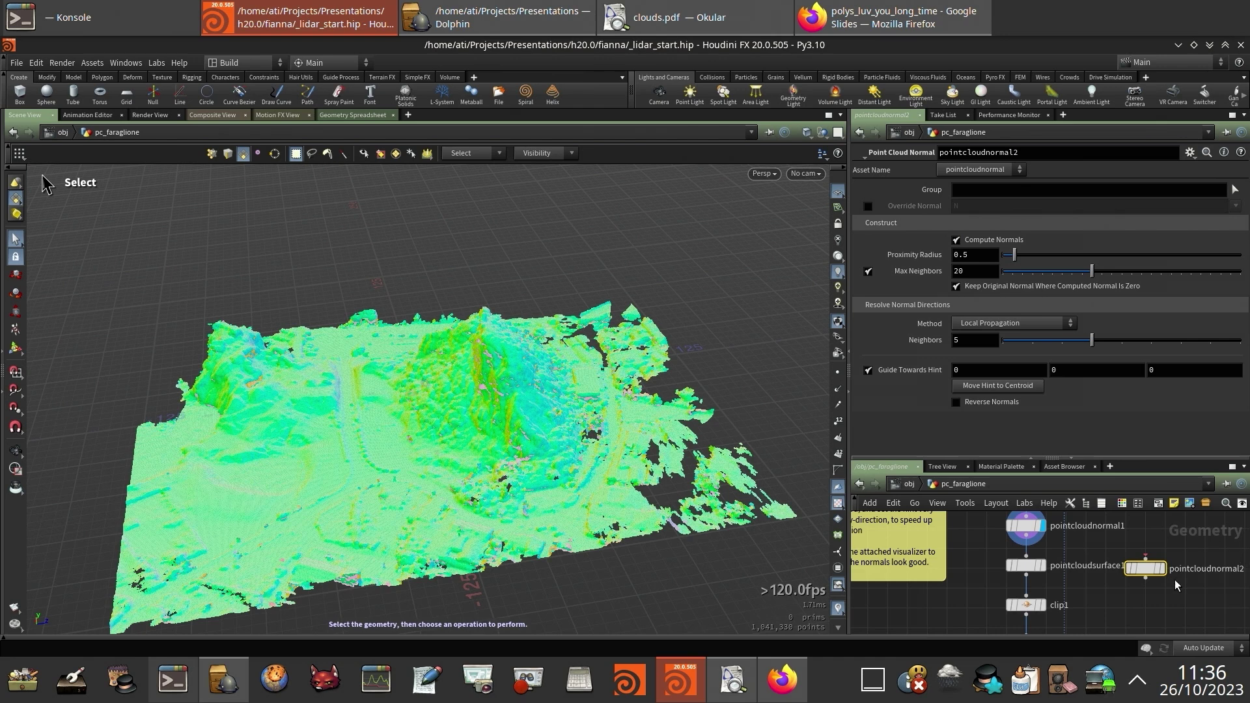
key(Delete)
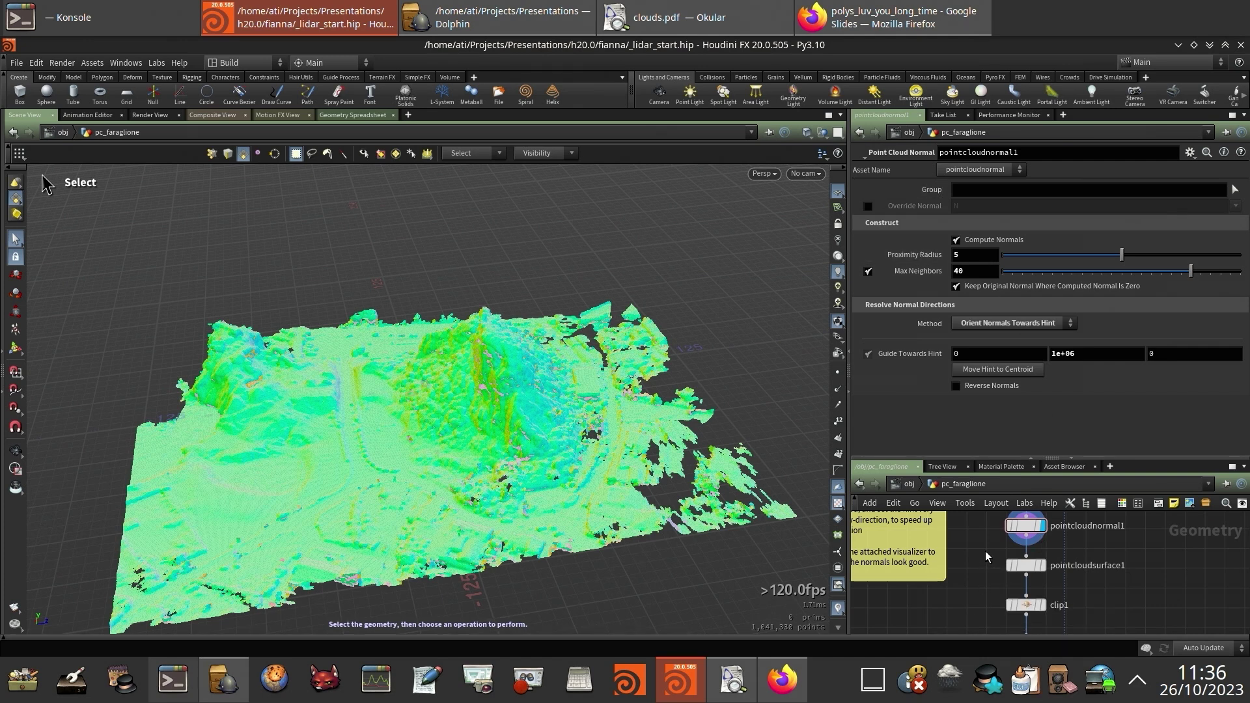
Display the pointcloudsurface1 node's mesh and check its boundary type options, keeping Open.
click(1027, 565)
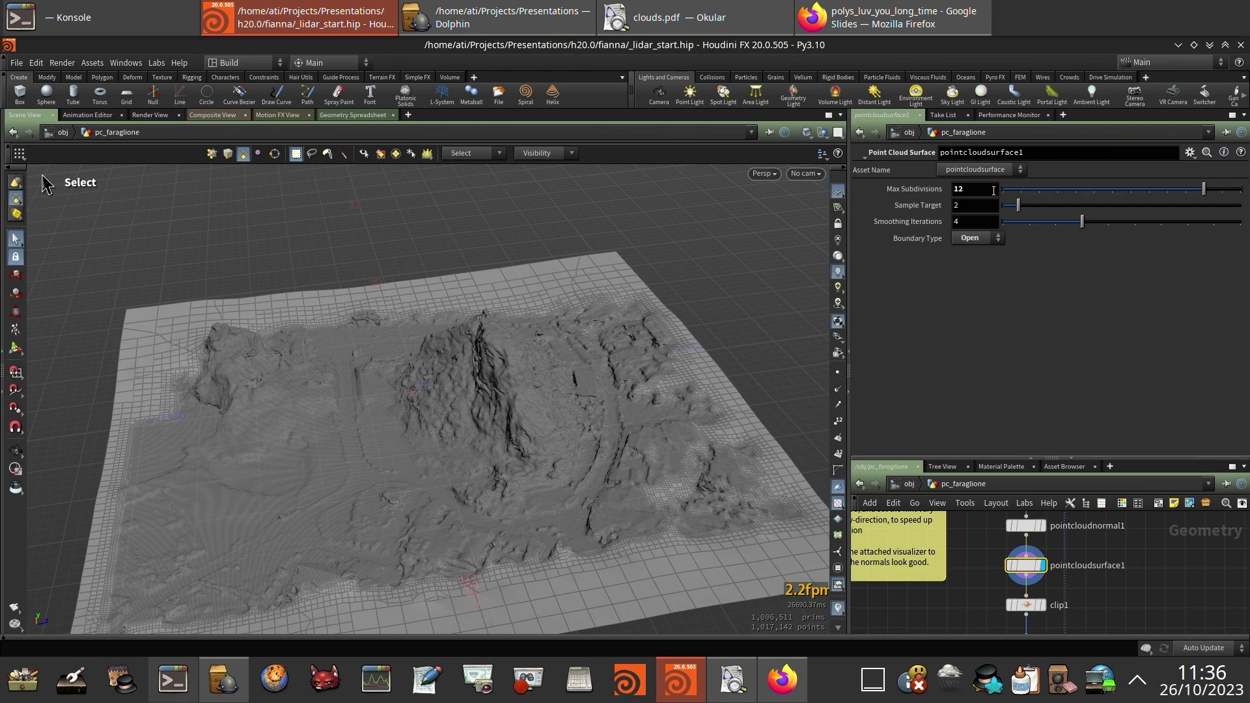
click(990, 240)
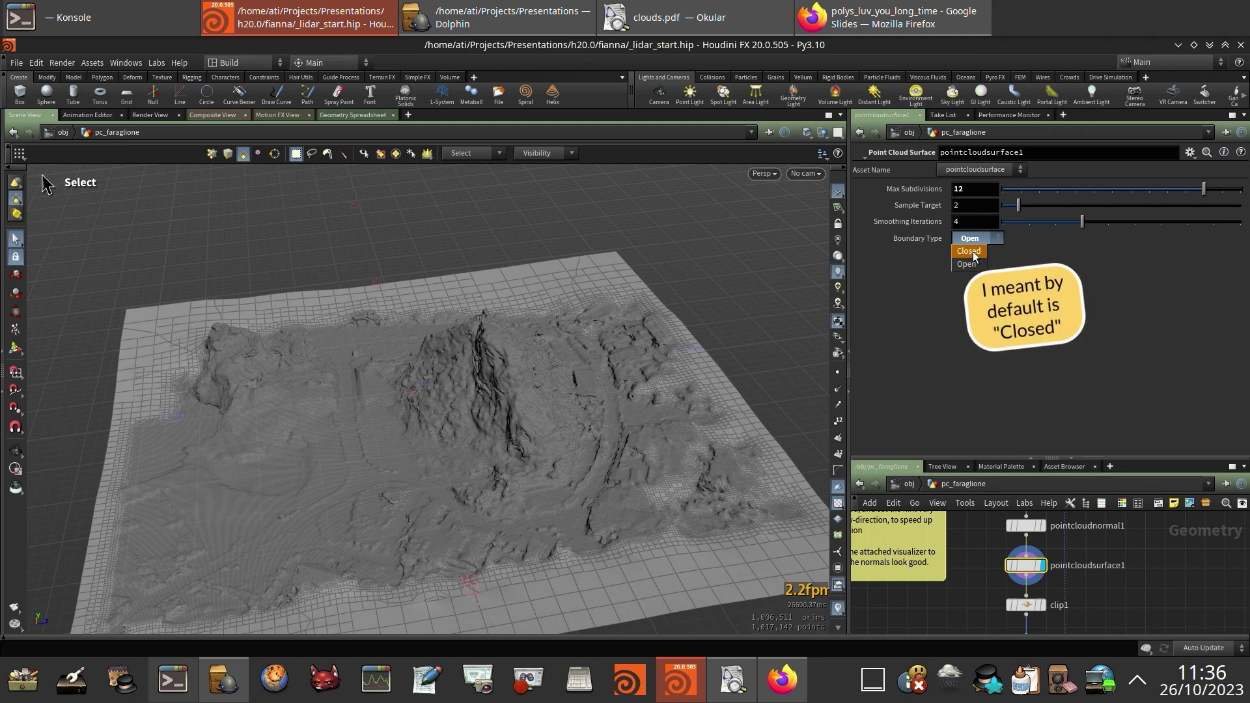
click(1037, 255)
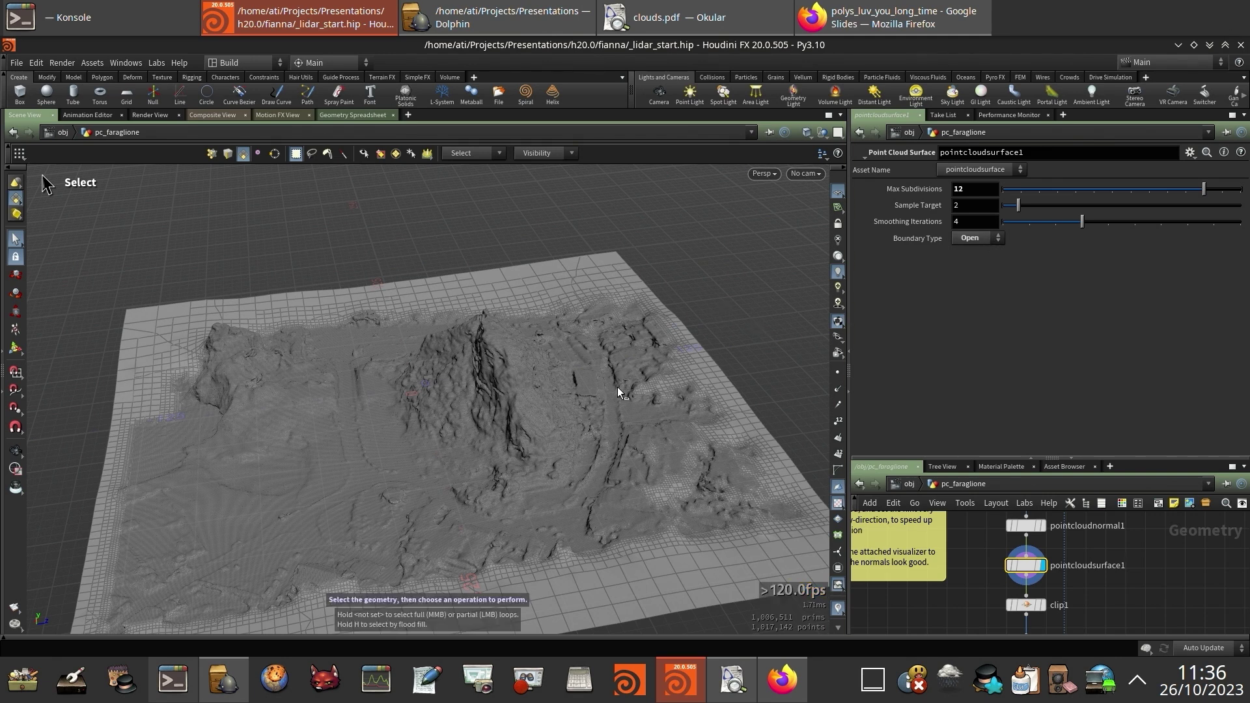
Examine the generated terrain mesh up close in an enlarged view, including the cliff and the sparse areas near the border.
alt+middle_drag(578, 374, 629, 266)
alt+drag(630, 266, 612, 301)
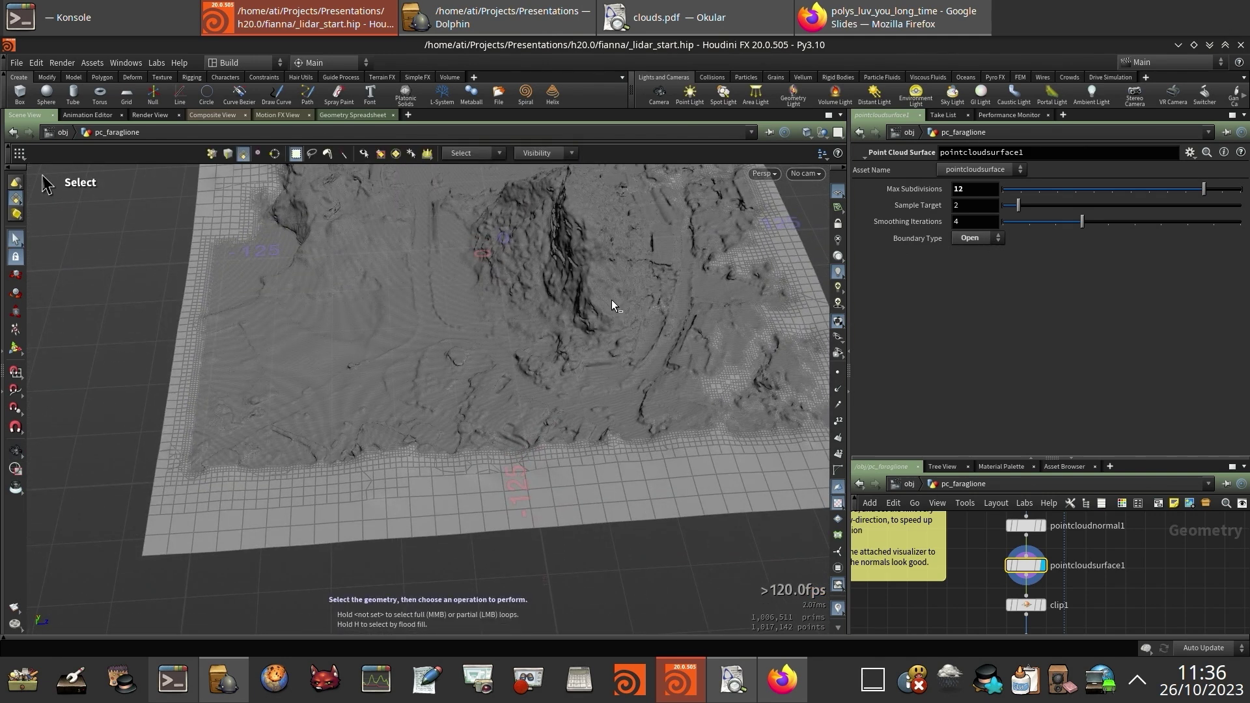
key(ctrl+b)
key(ctrl+b)
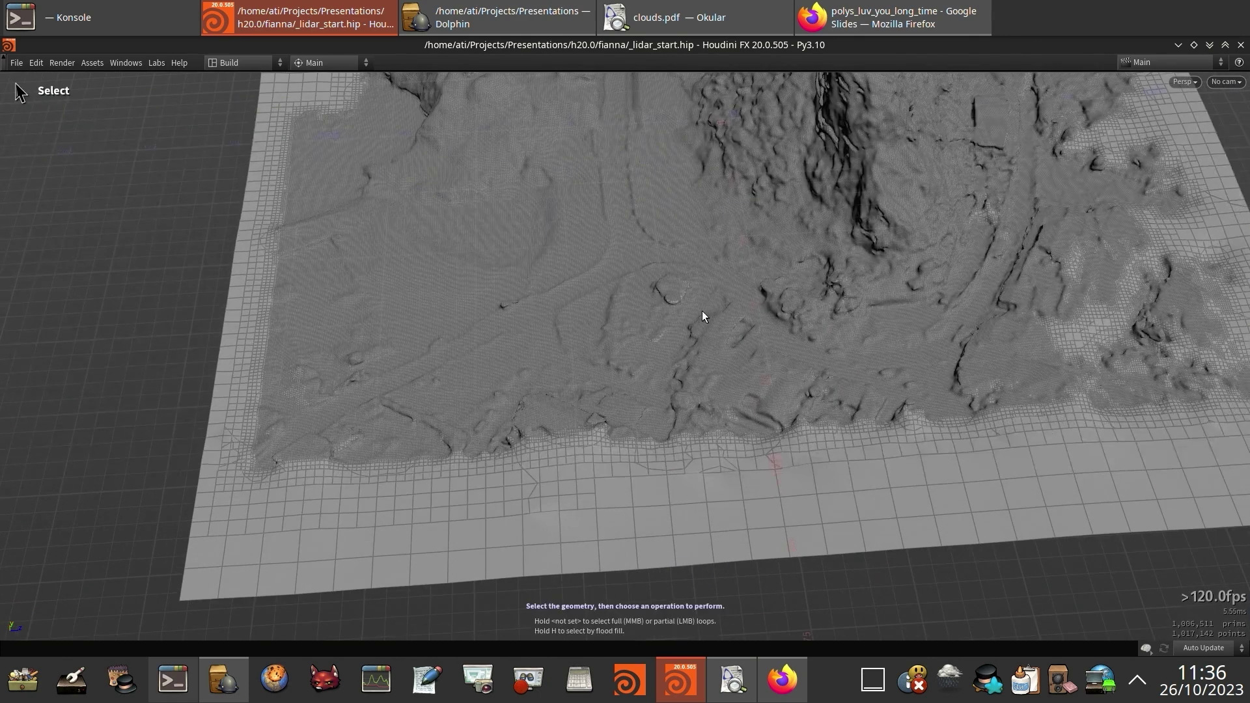
alt+drag(706, 313, 729, 359)
alt+right_drag(729, 360, 1027, 400)
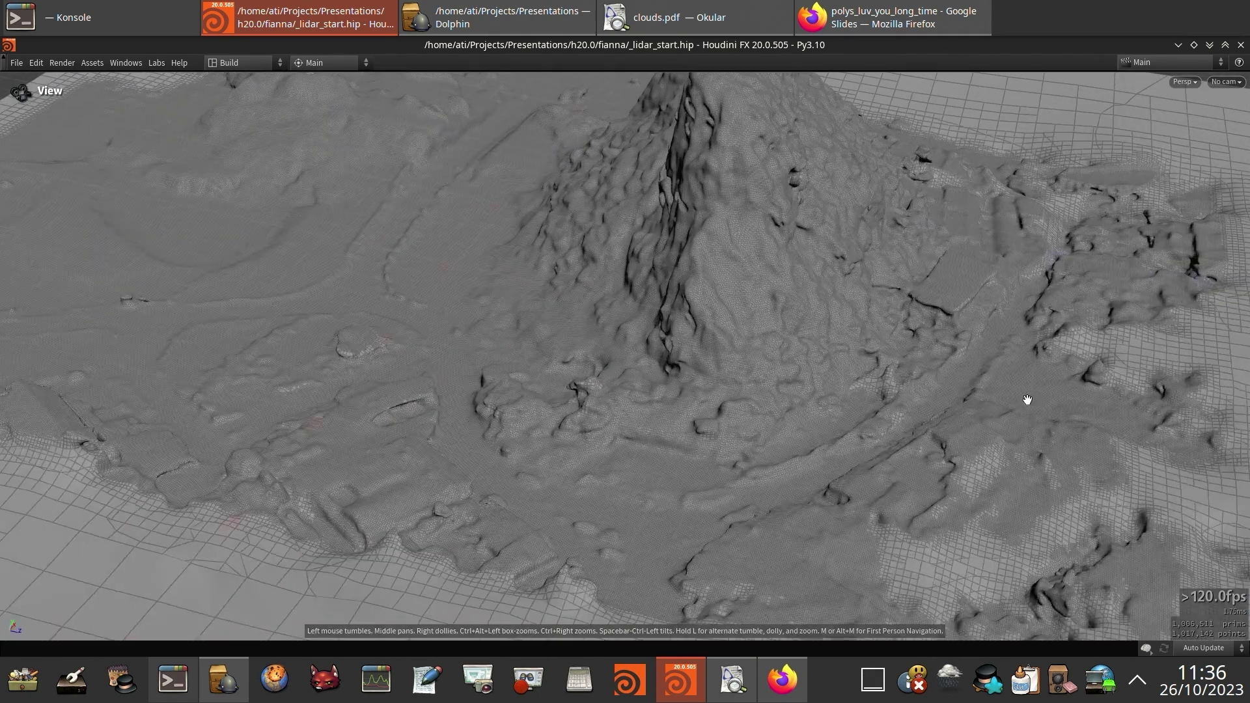
alt+middle_drag(1027, 399, 649, 304)
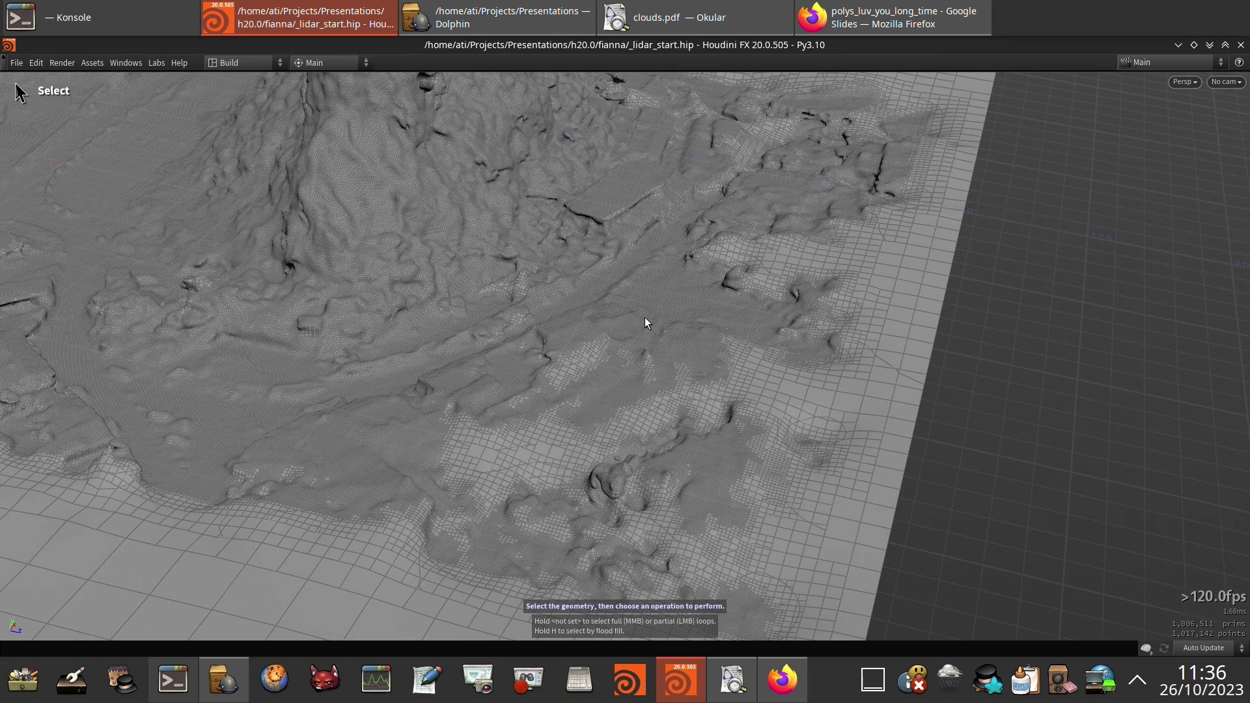
key(ctrl+b)
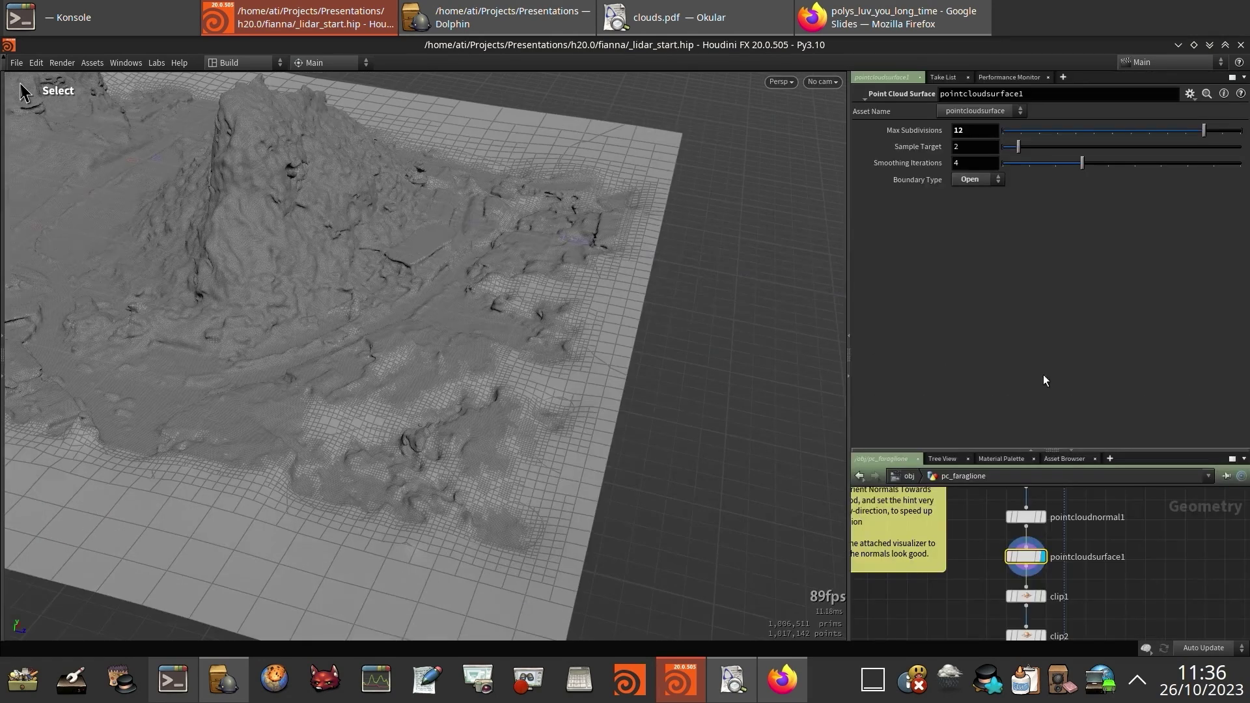
Compare the original point cloud with the mesh by displaying lidarimport1 and switching the display back to pointcloudsurface1.
middle_drag(964, 579, 943, 616)
click(988, 478)
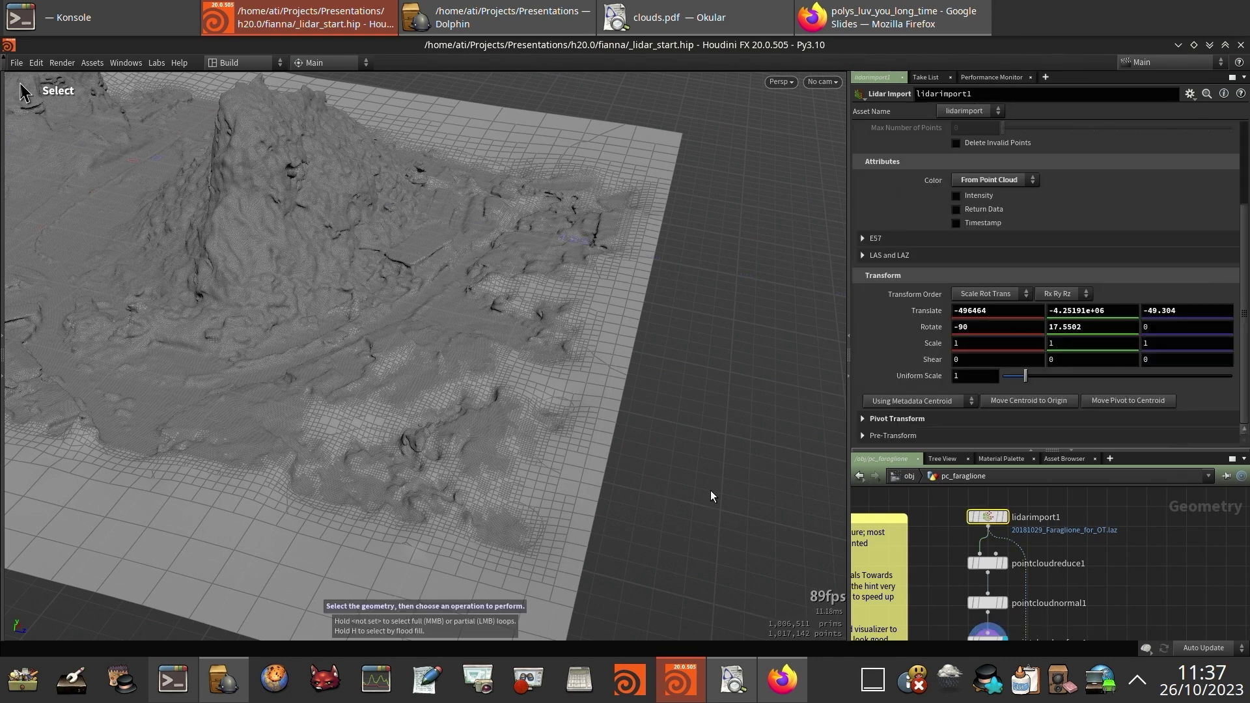
click(1005, 519)
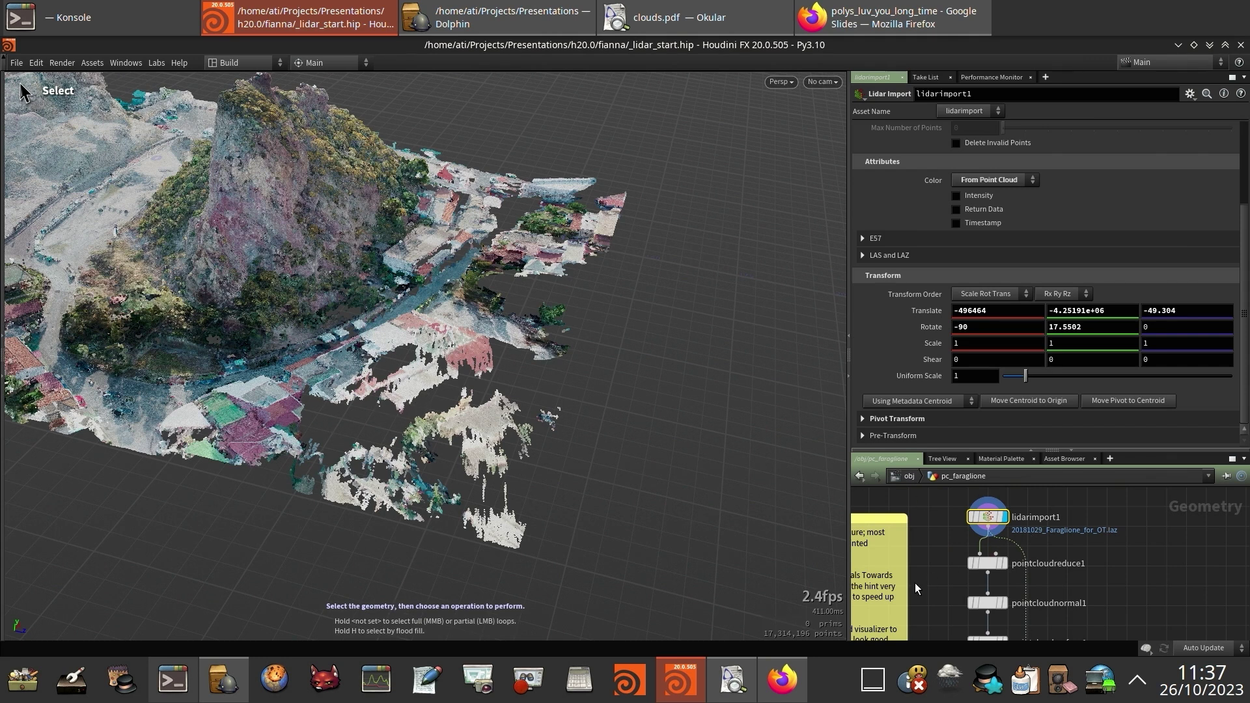
middle_drag(916, 583, 922, 501)
click(997, 561)
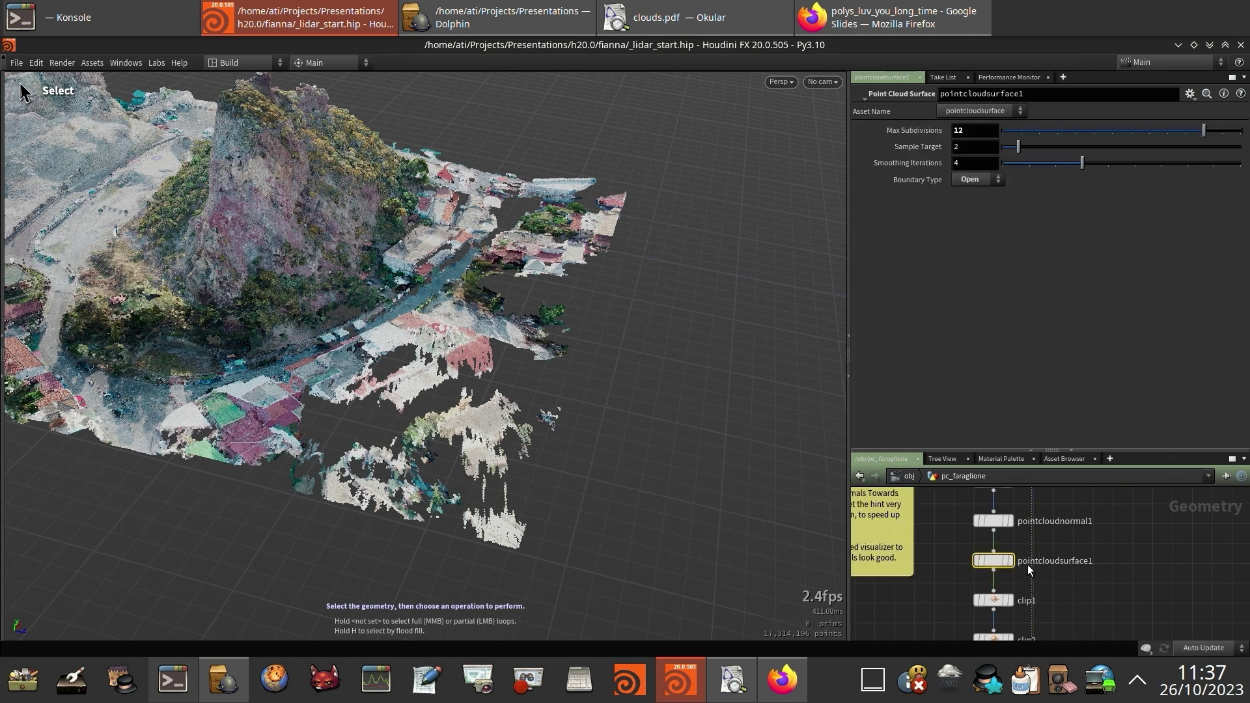
click(1010, 561)
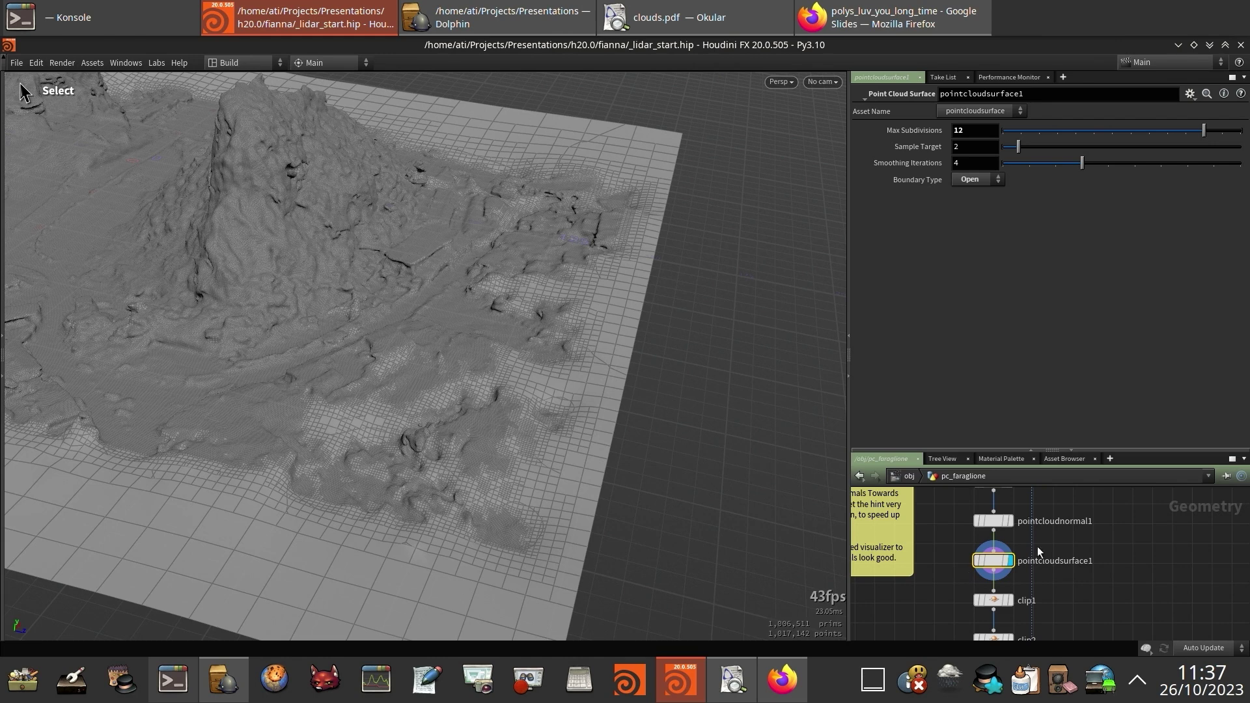
Display the OUT_geo node at the end of the network and view its coloured mesh from above.
middle_drag(952, 605, 946, 549)
drag(976, 598, 1083, 632)
key(r)
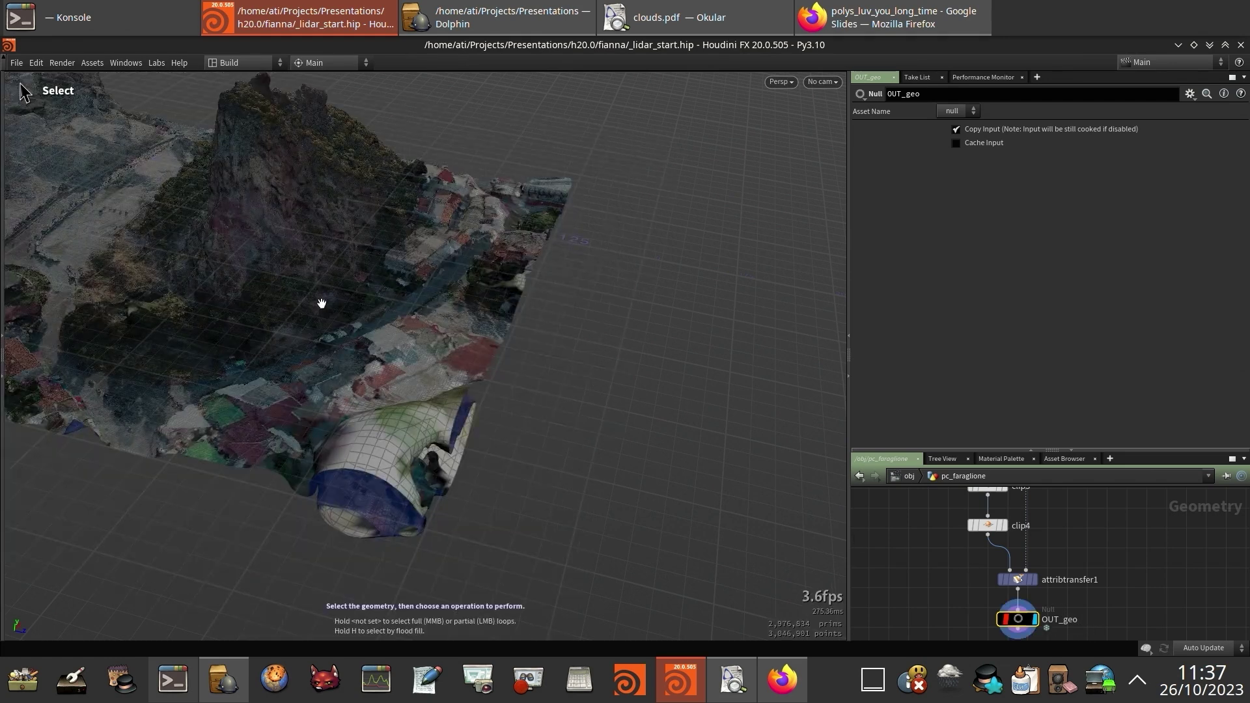
alt+drag(322, 303, 502, 315)
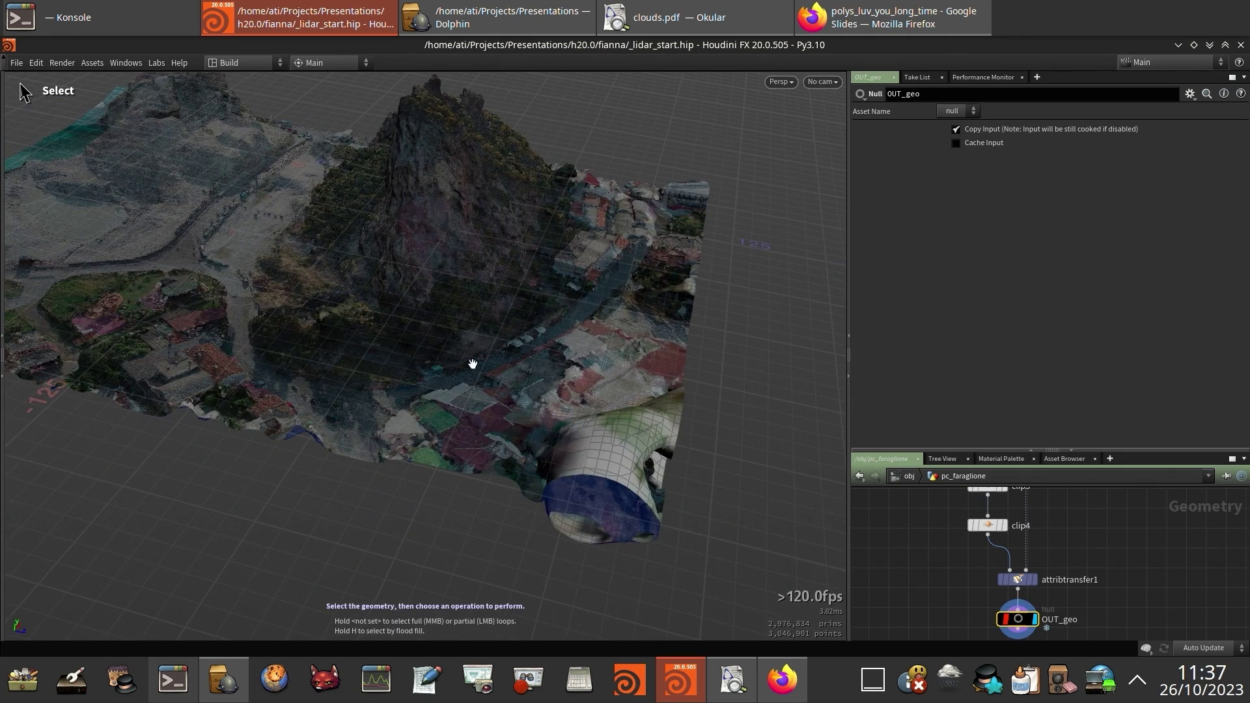
alt+drag(473, 364, 447, 385)
alt+middle_drag(447, 385, 547, 351)
alt+drag(547, 352, 495, 325)
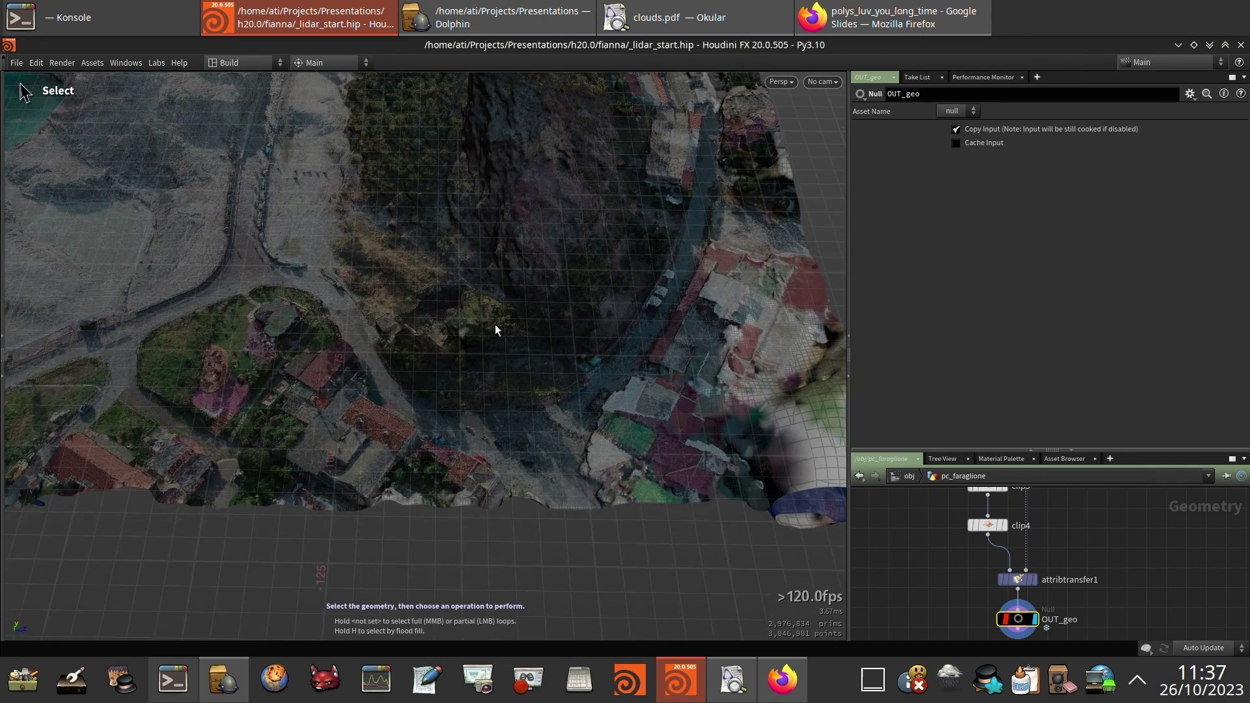
Turn off the wireframe overlay and hide the reference grid, bringing up the interface bars only for the grid change.
key(w)
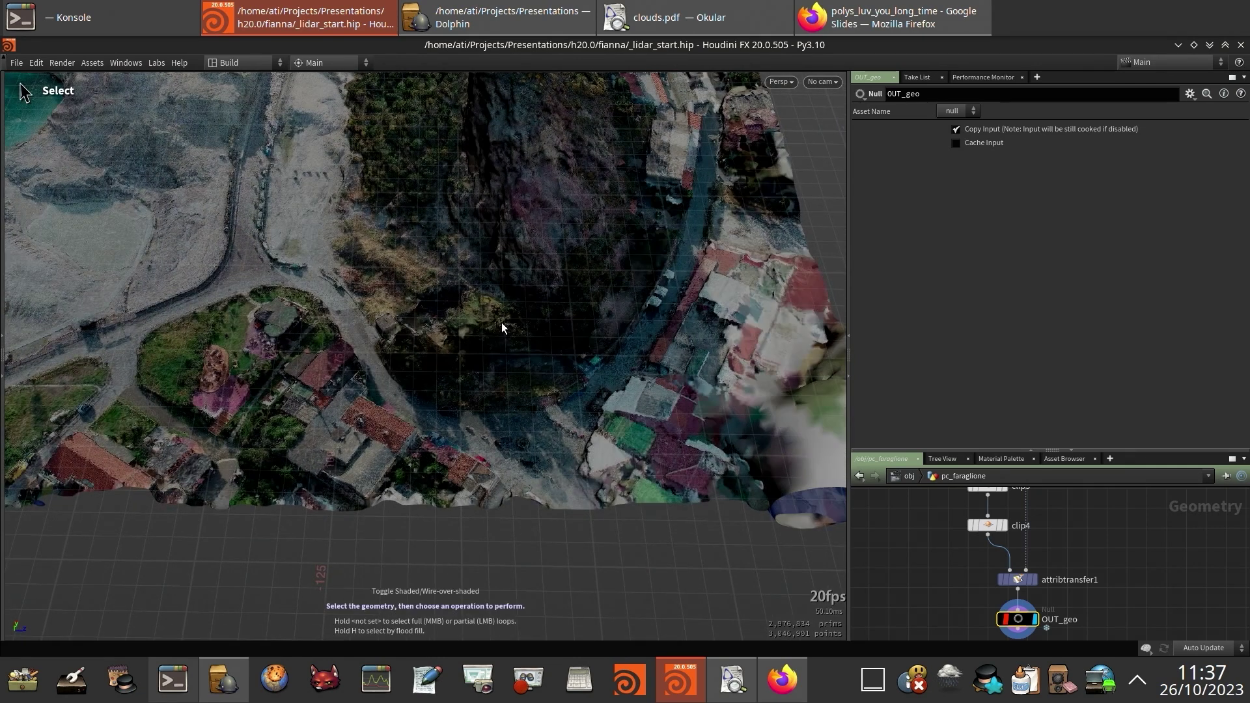
key(ctrl+alt+b)
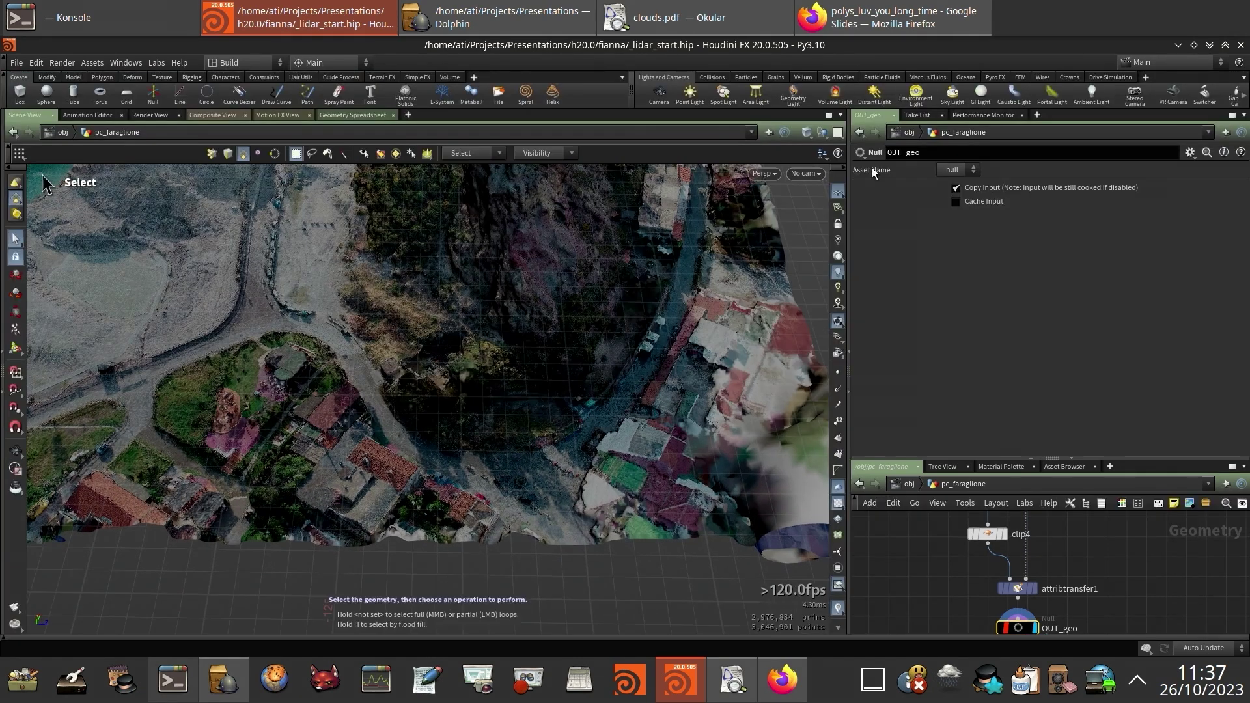
click(841, 194)
key(ctrl+alt+b)
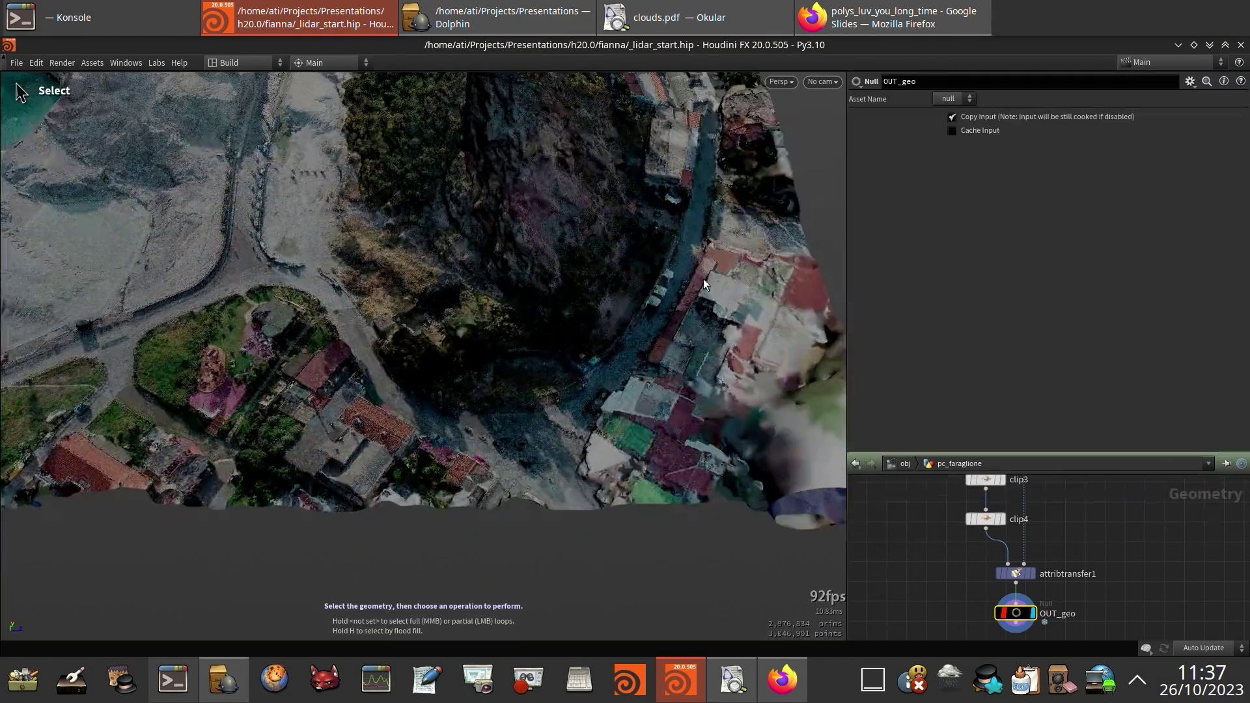
Examine the whole coloured terrain mesh from the opposite side, and switch to the Google Slides presentation in Firefox.
alt+drag(704, 279, 644, 233)
alt+right_drag(645, 233, 531, 222)
drag(531, 223, 581, 294)
key(s)
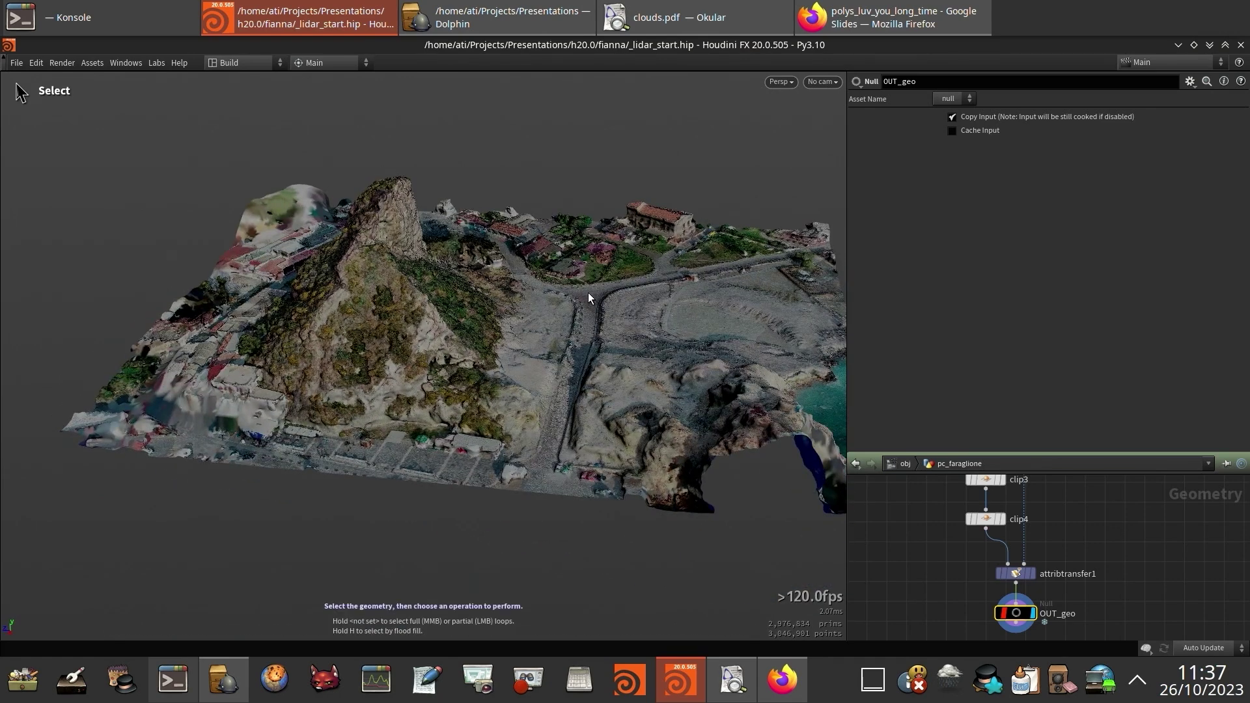
key(alt+Tab)
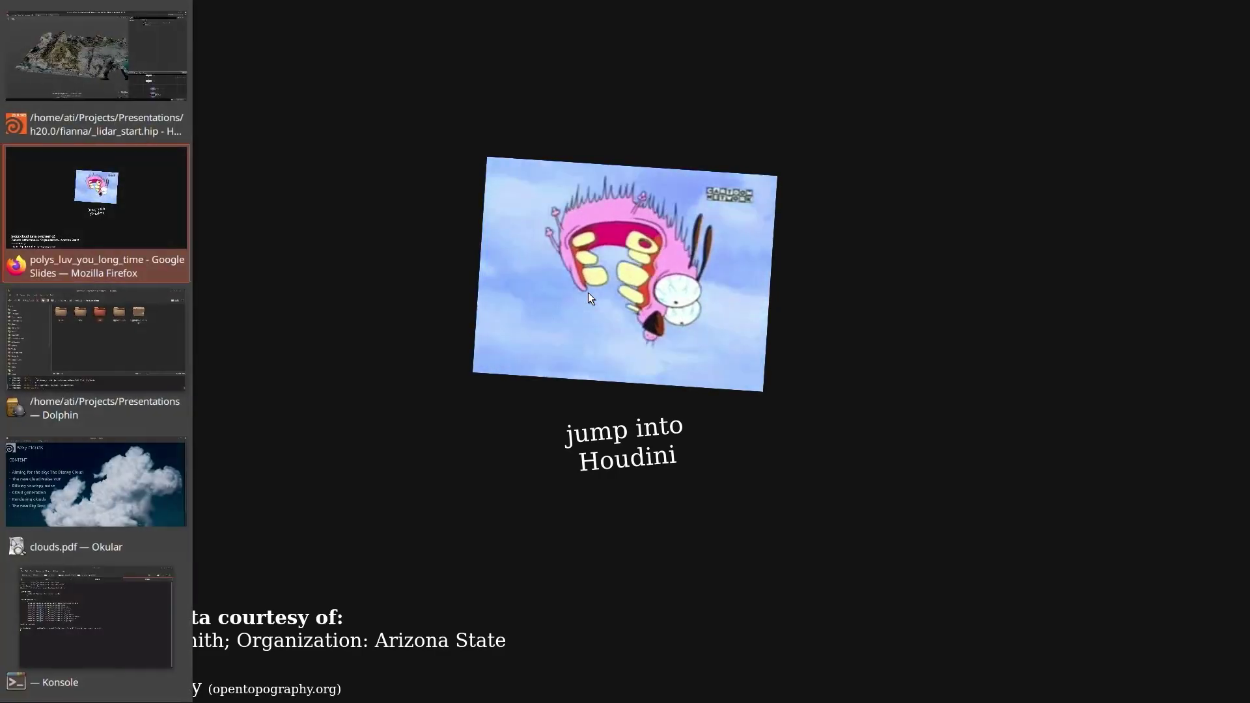
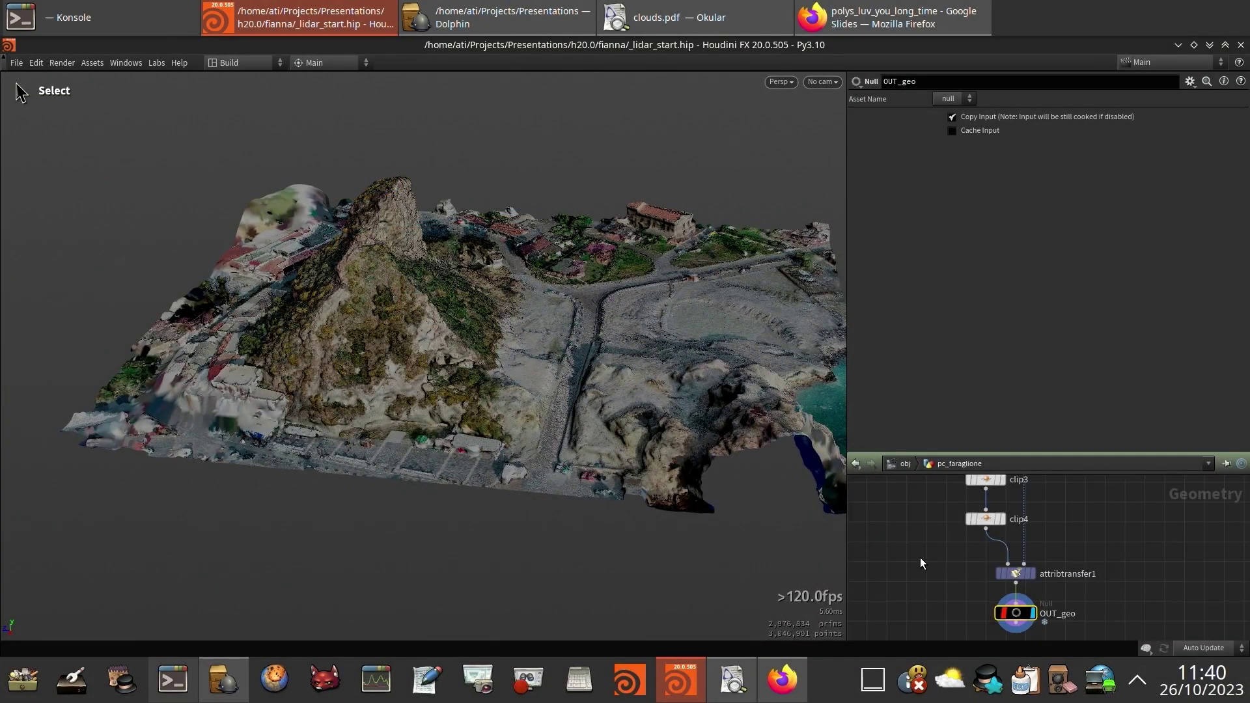
Leave the pc_faraglione network, enter the pc_shoe object and display its lidarimport1 node.
key(u)
click(959, 547)
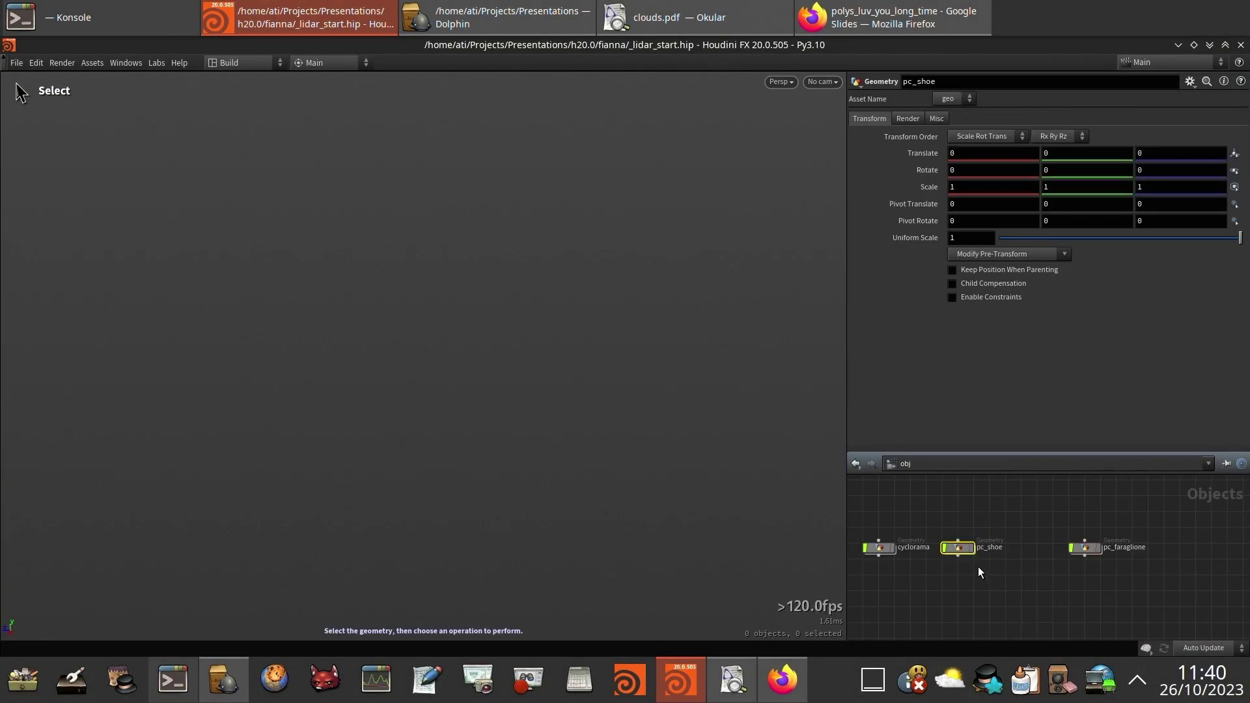
key(i)
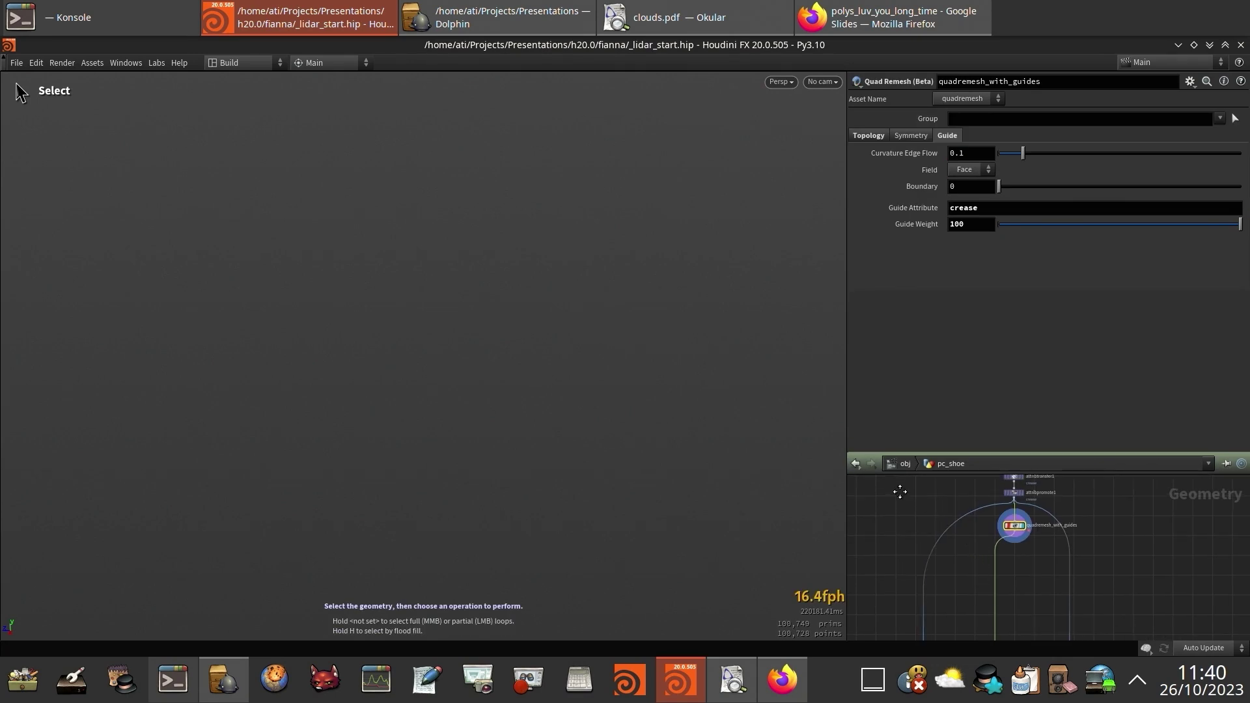
middle_drag(899, 492, 892, 570)
middle_drag(948, 510, 934, 619)
middle_drag(961, 481, 930, 545)
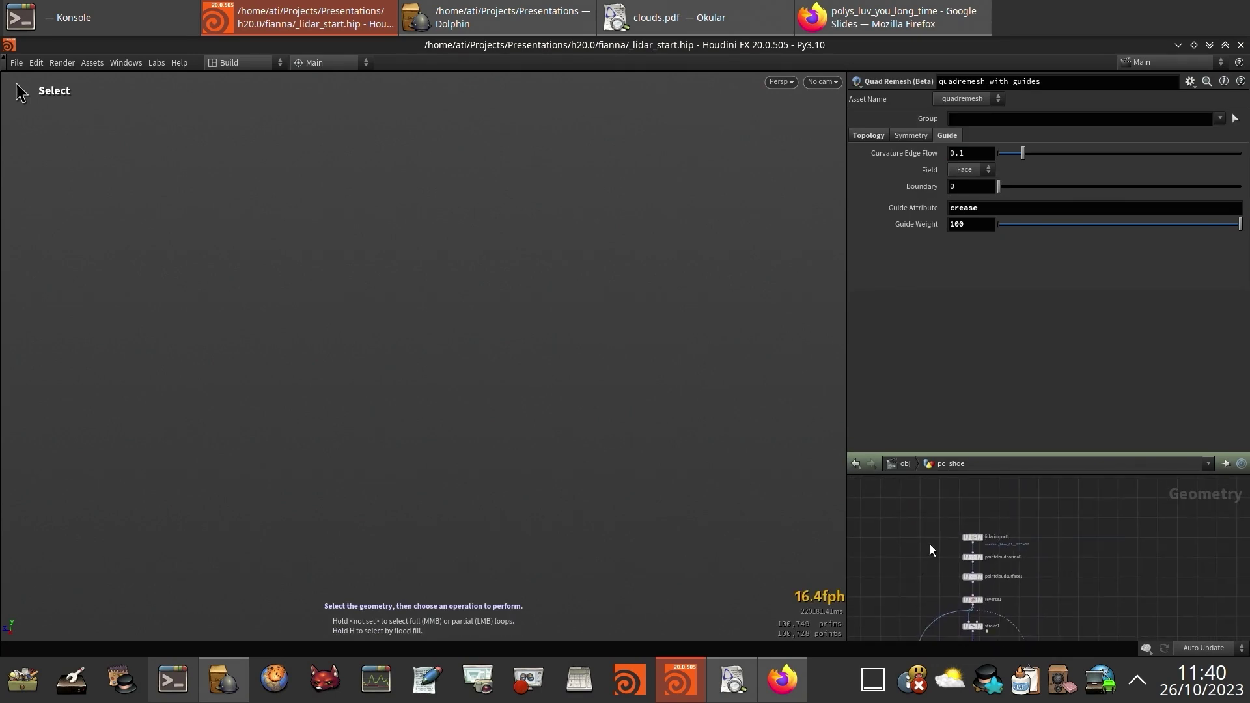
drag(985, 536, 991, 543)
click(983, 538)
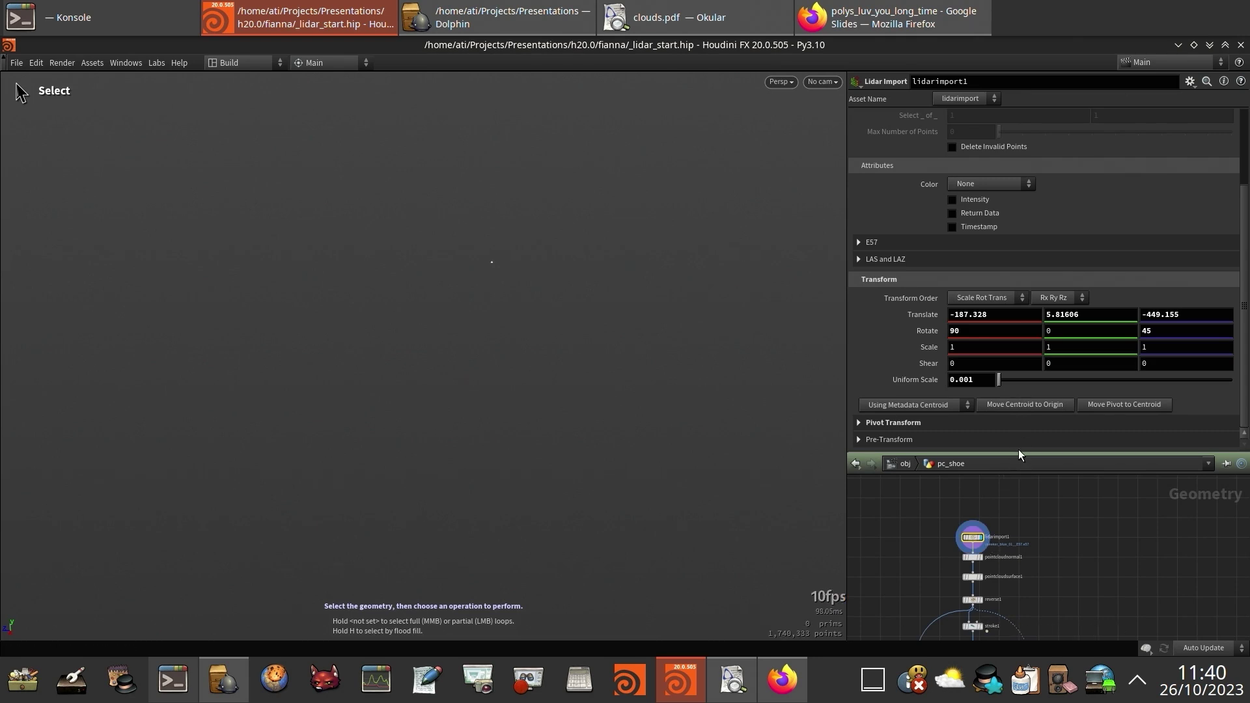
Enlarge the network pane and frame the imported sneaker point cloud in the viewport.
drag(1020, 454, 1020, 260)
scroll(977, 319, up, 2)
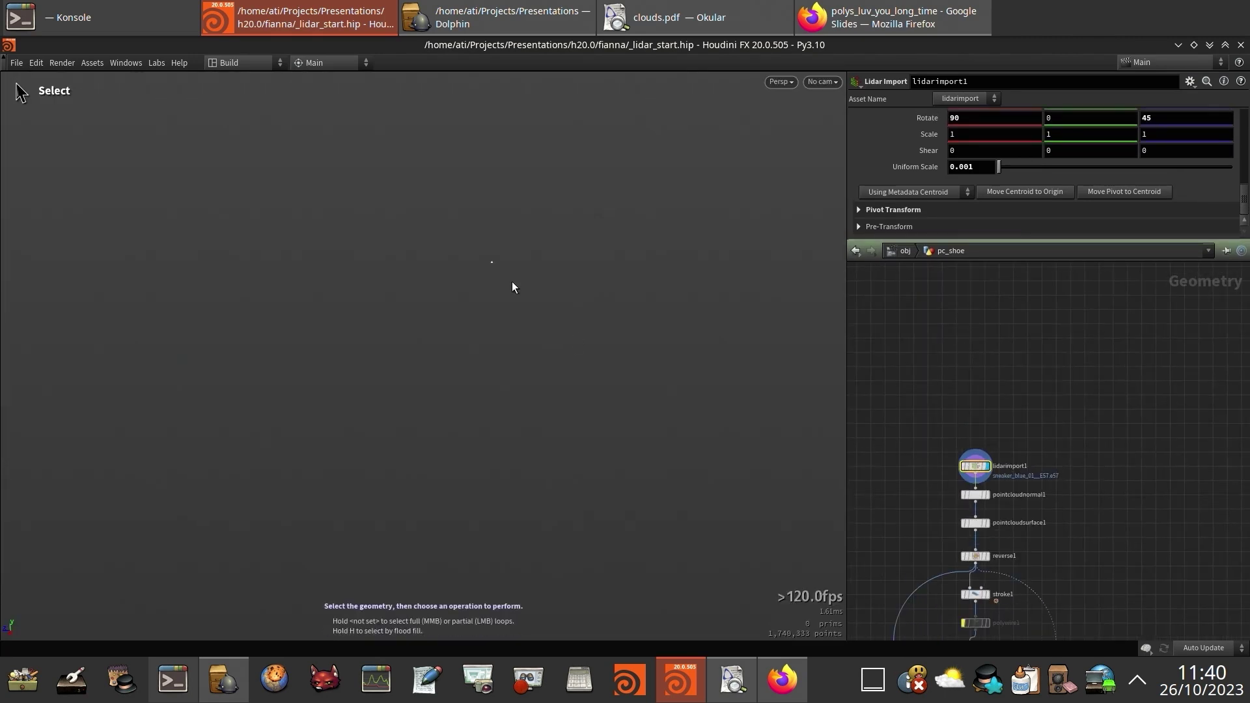
key(Escape)
key(h)
key(s)
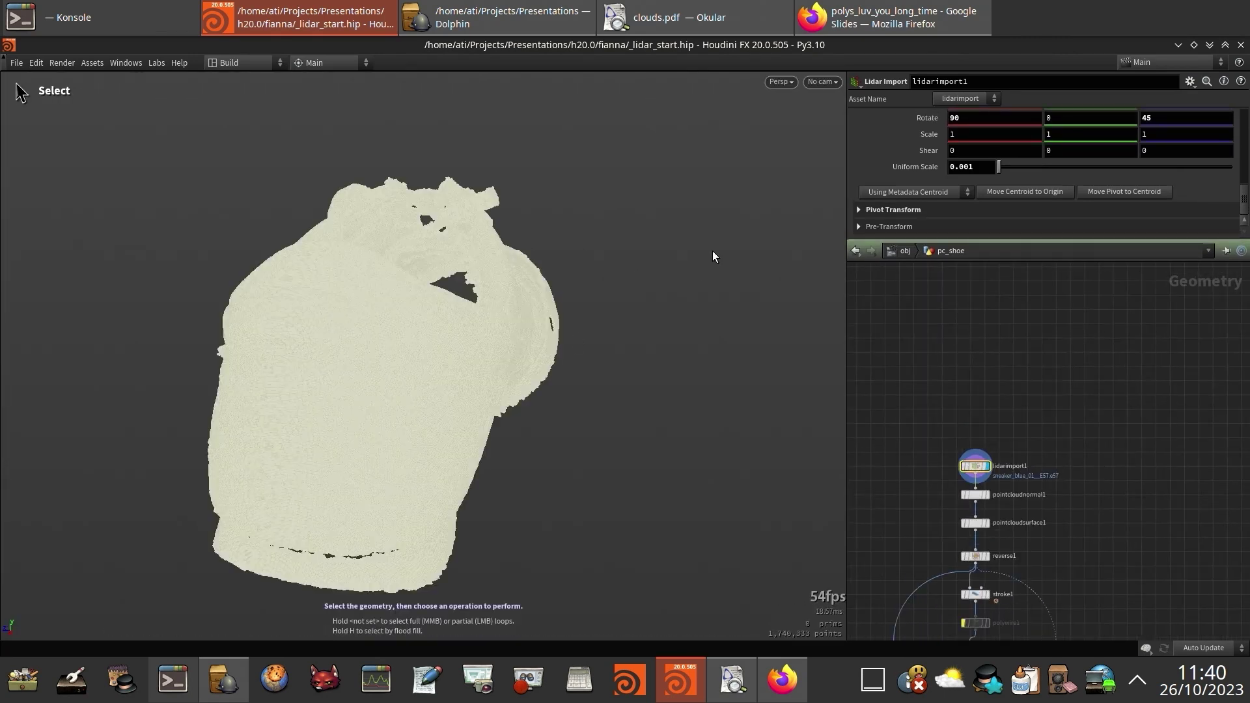
Restore the hidden interface bars, show the reference grid and view the whole sneaker point cloud from above.
key(ctrl+backslash)
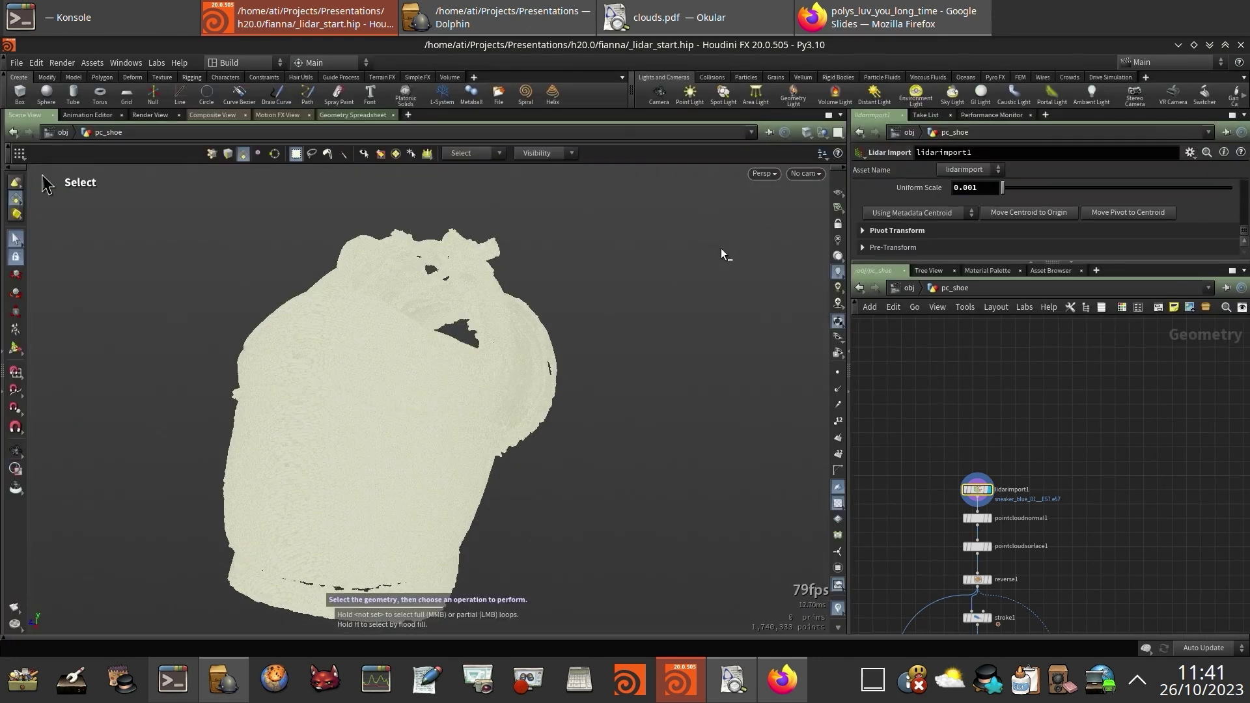
click(838, 192)
key(space)
right_drag(650, 280, 525, 321)
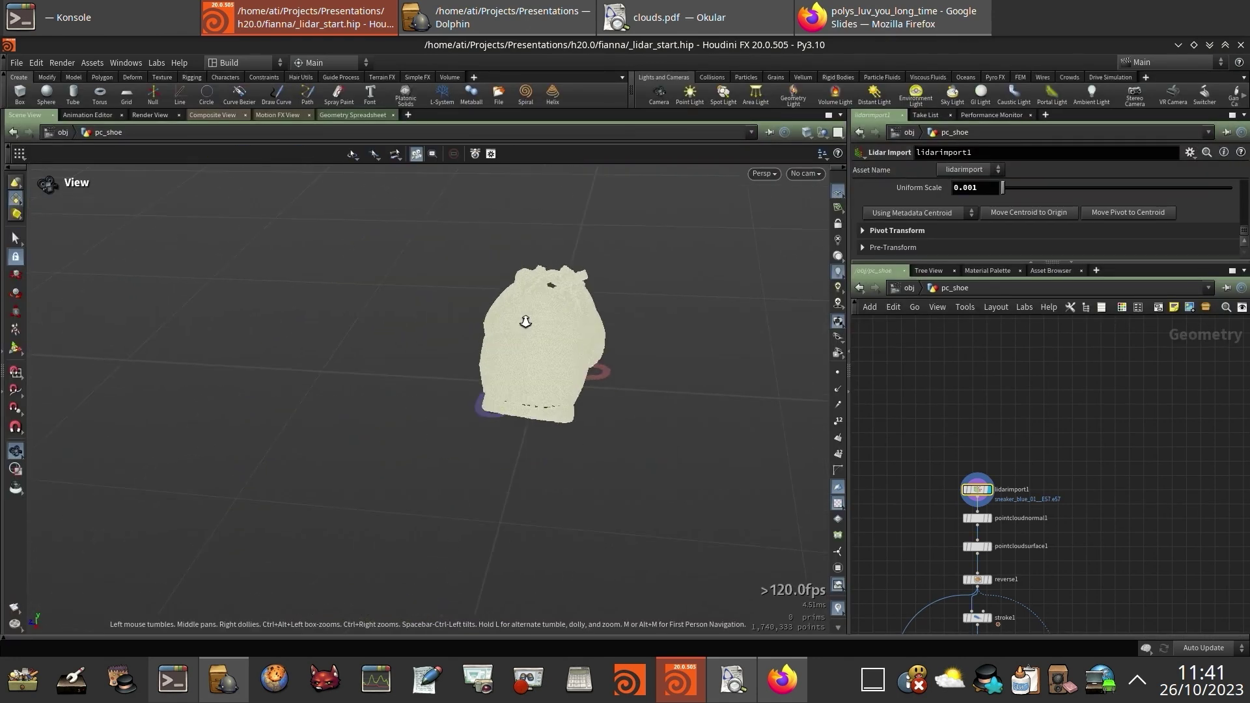
drag(526, 322, 401, 316)
drag(662, 336, 390, 449)
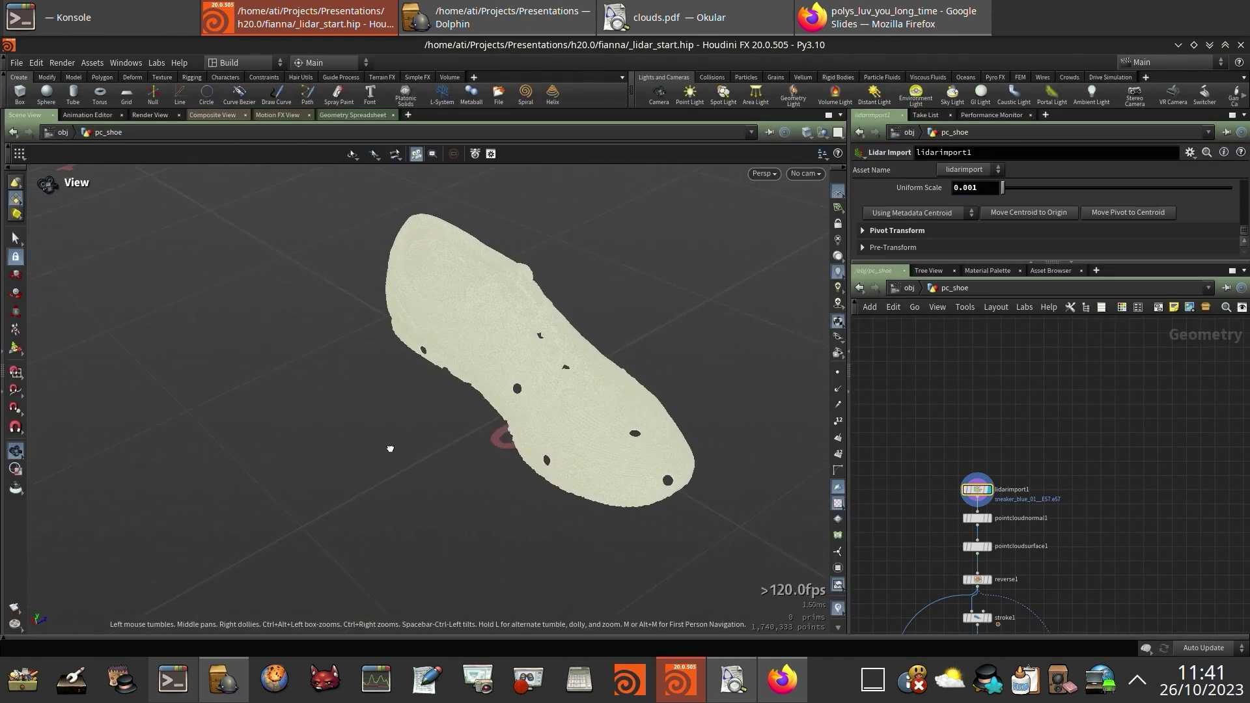
Display the pointcloudnormal1 node of the shoe and turn off the viewport's normal colour visualization.
click(973, 518)
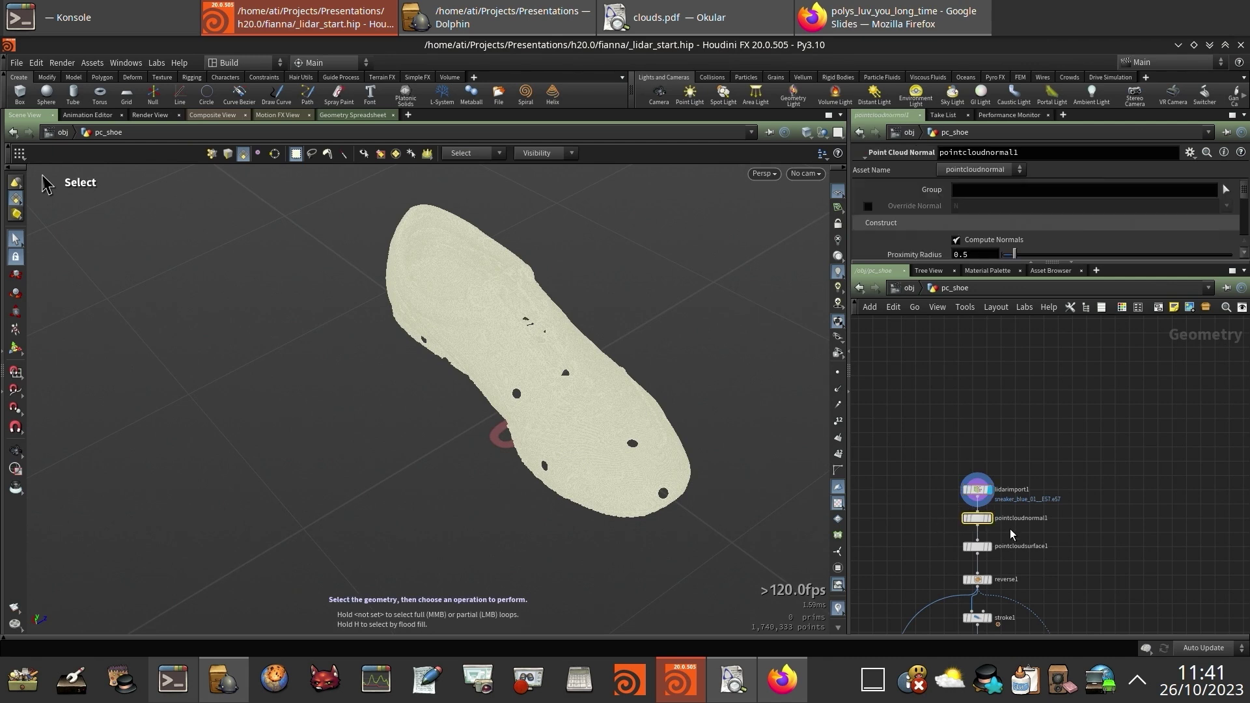
key(r)
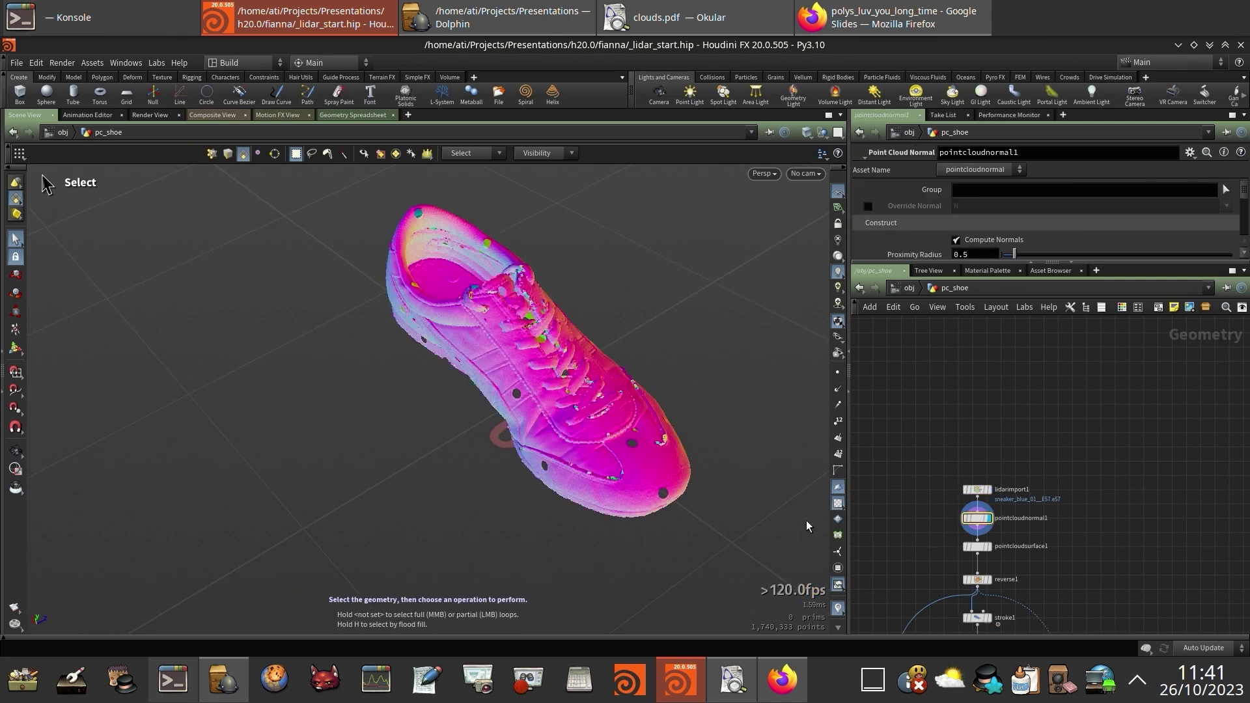
click(839, 610)
Display the pointcloudsurface1 node and examine the shoe mesh up close around the laces and toe.
middle_drag(944, 565, 936, 480)
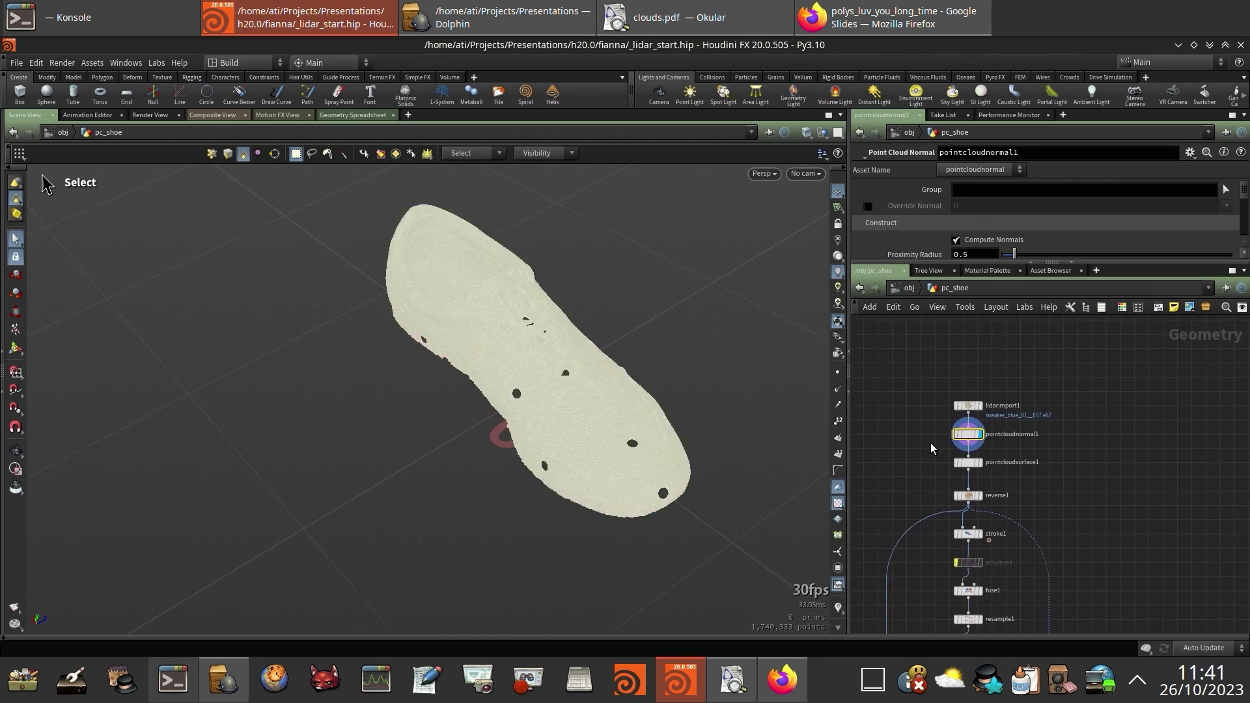
click(969, 463)
key(r)
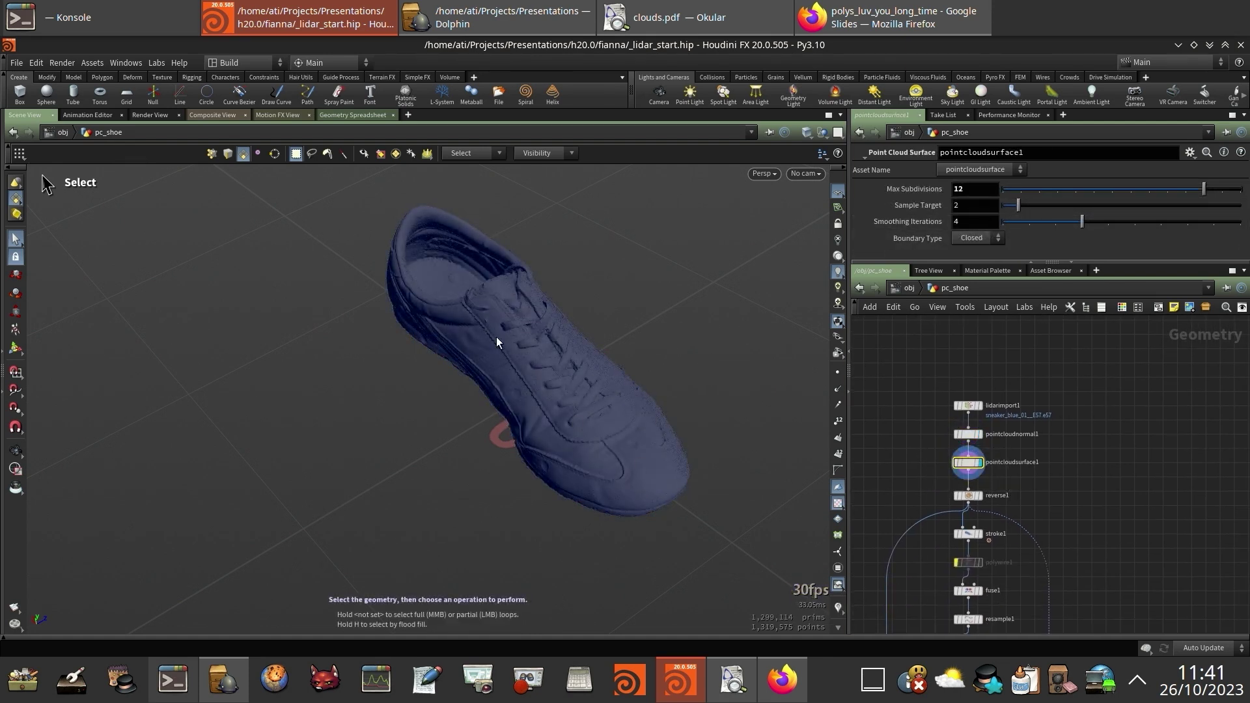
alt+right_drag(516, 390, 771, 380)
alt+middle_drag(751, 371, 579, 339)
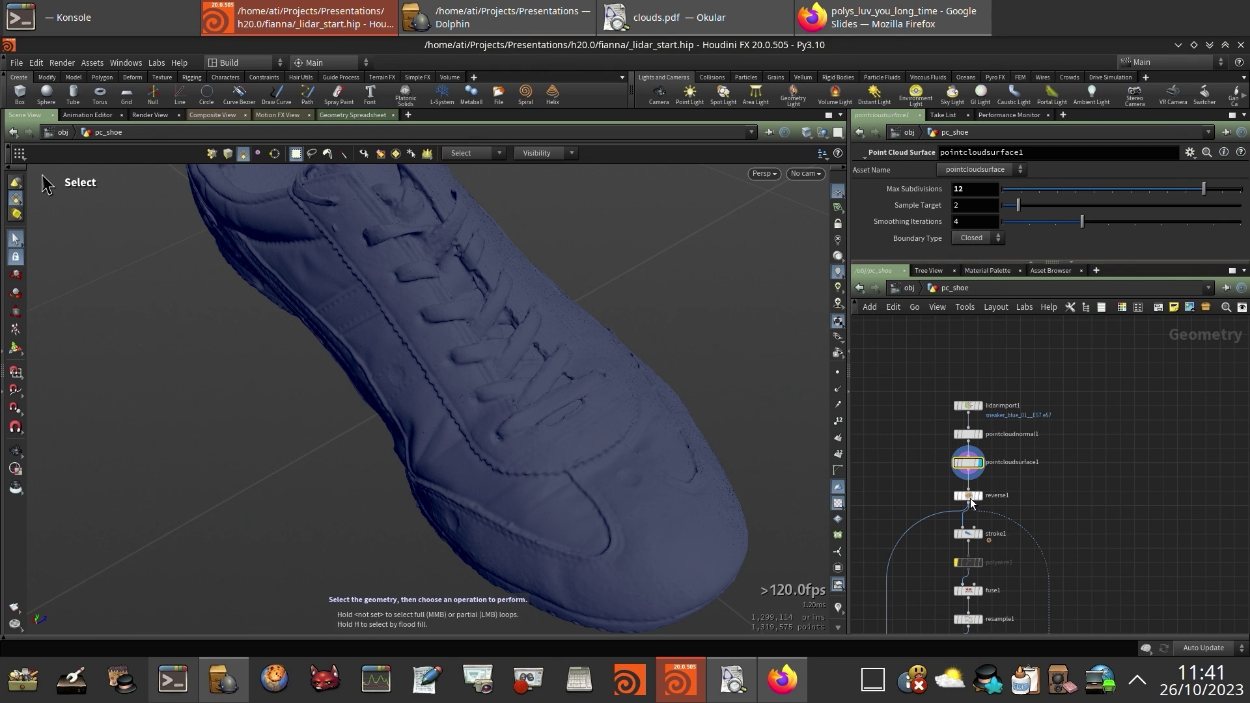
Select the shoe's pointcloudnormal1 node and review its settings for resolving normal directions in an enlarged parameter area.
drag(931, 417, 982, 454)
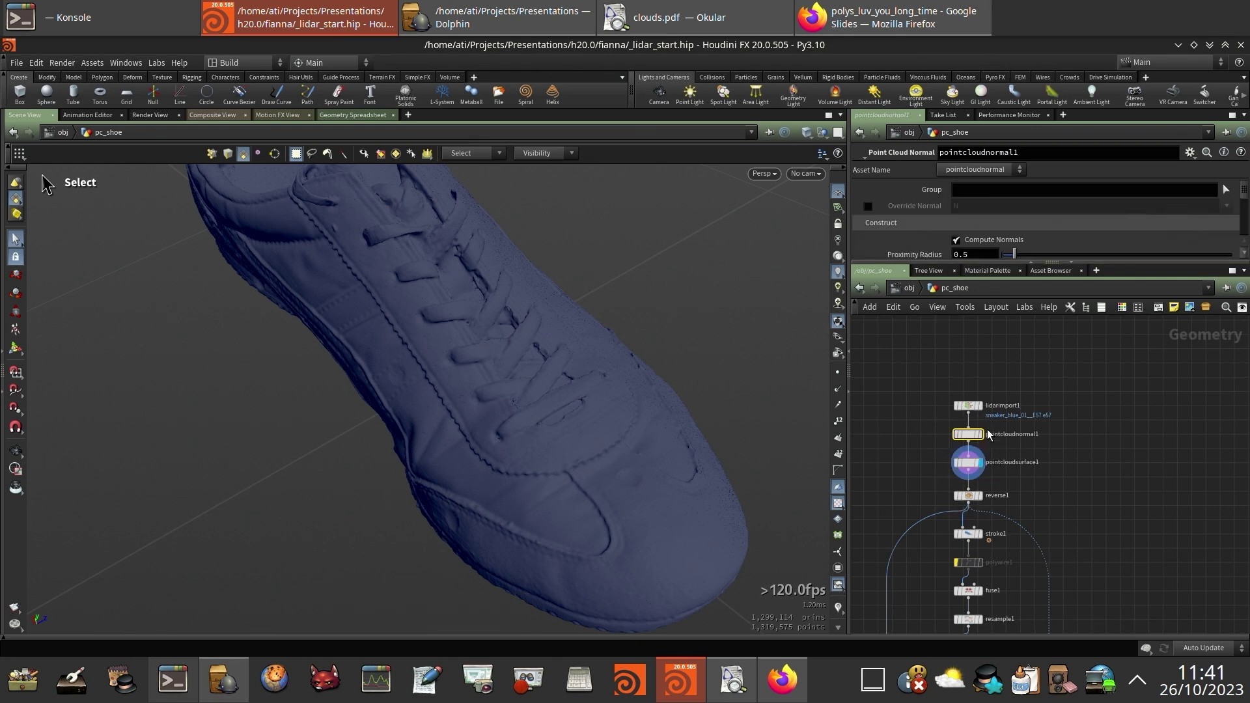
scroll(933, 240, down, 4)
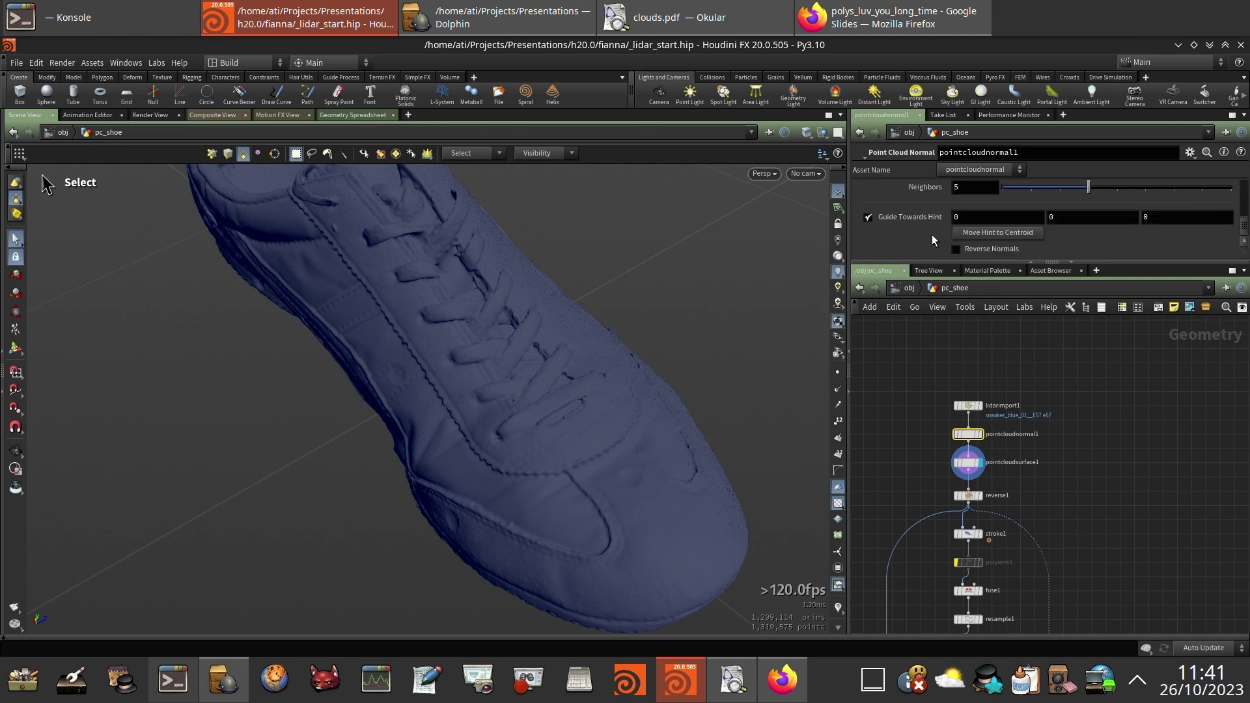
drag(944, 261, 952, 296)
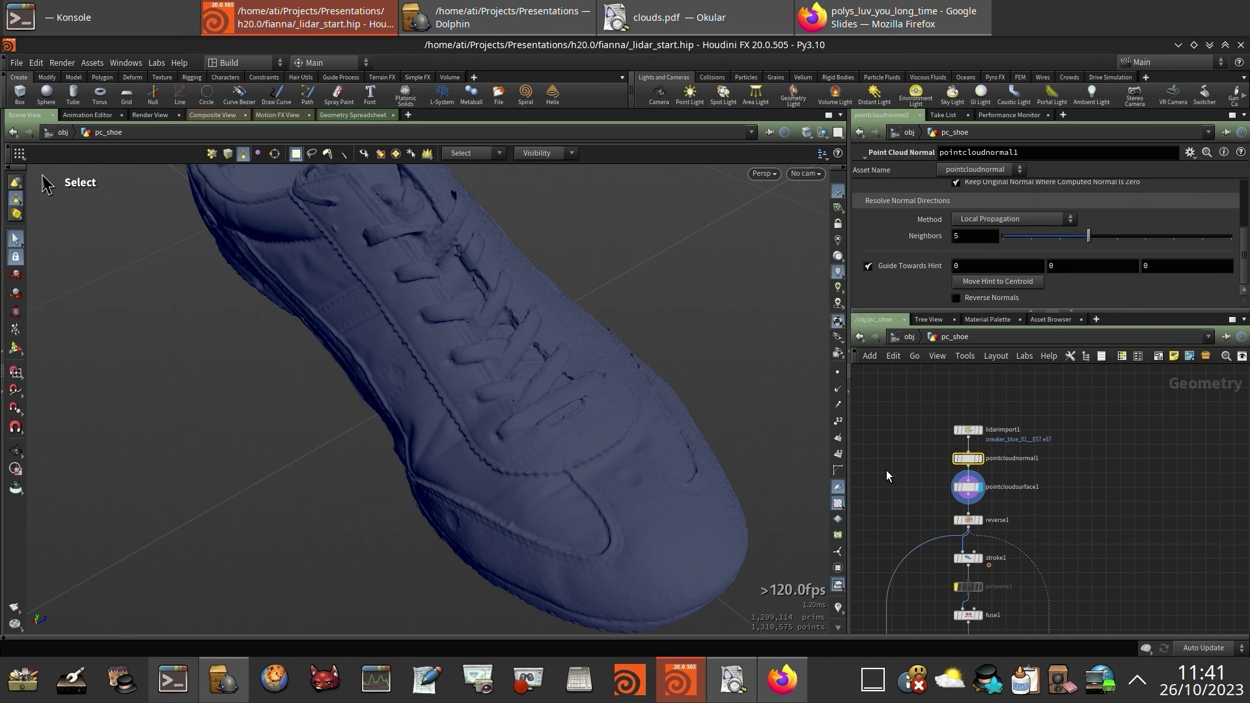
Select the stroke1 node below reverse1 and display its strokes in the viewport.
click(969, 521)
middle_drag(944, 553, 954, 431)
drag(992, 451, 997, 451)
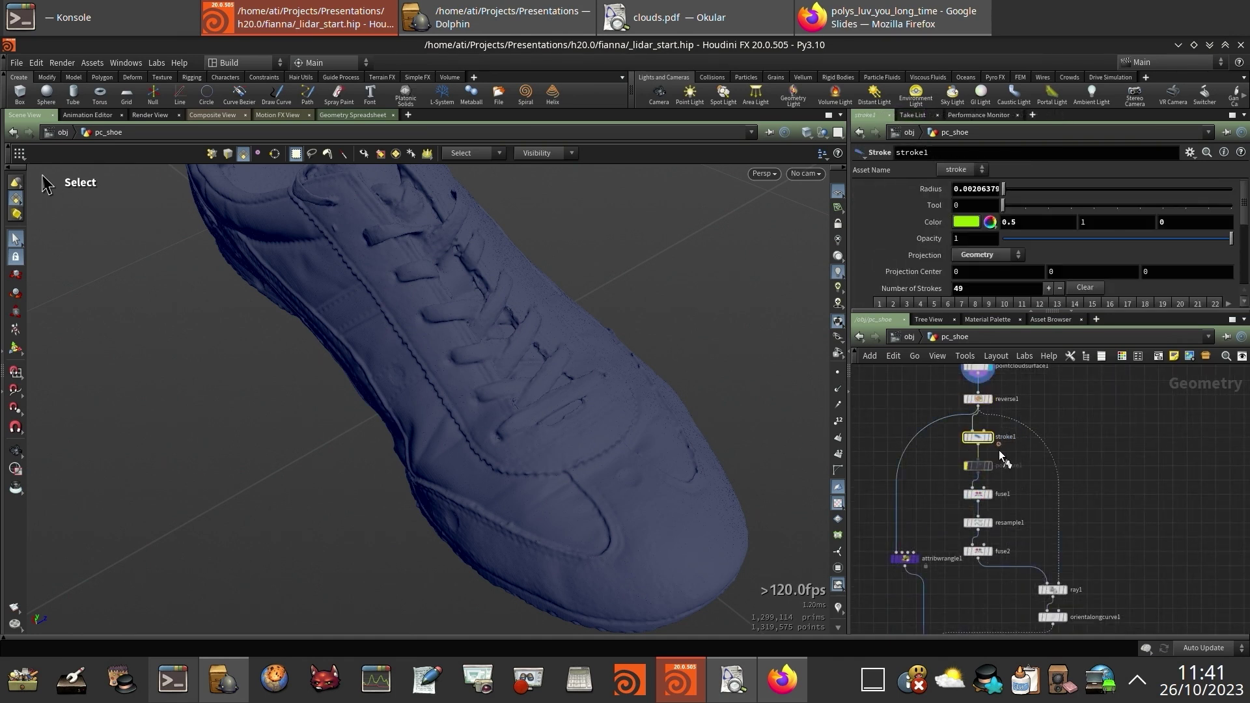
key(shift+r)
key(space)
drag(629, 317, 605, 256)
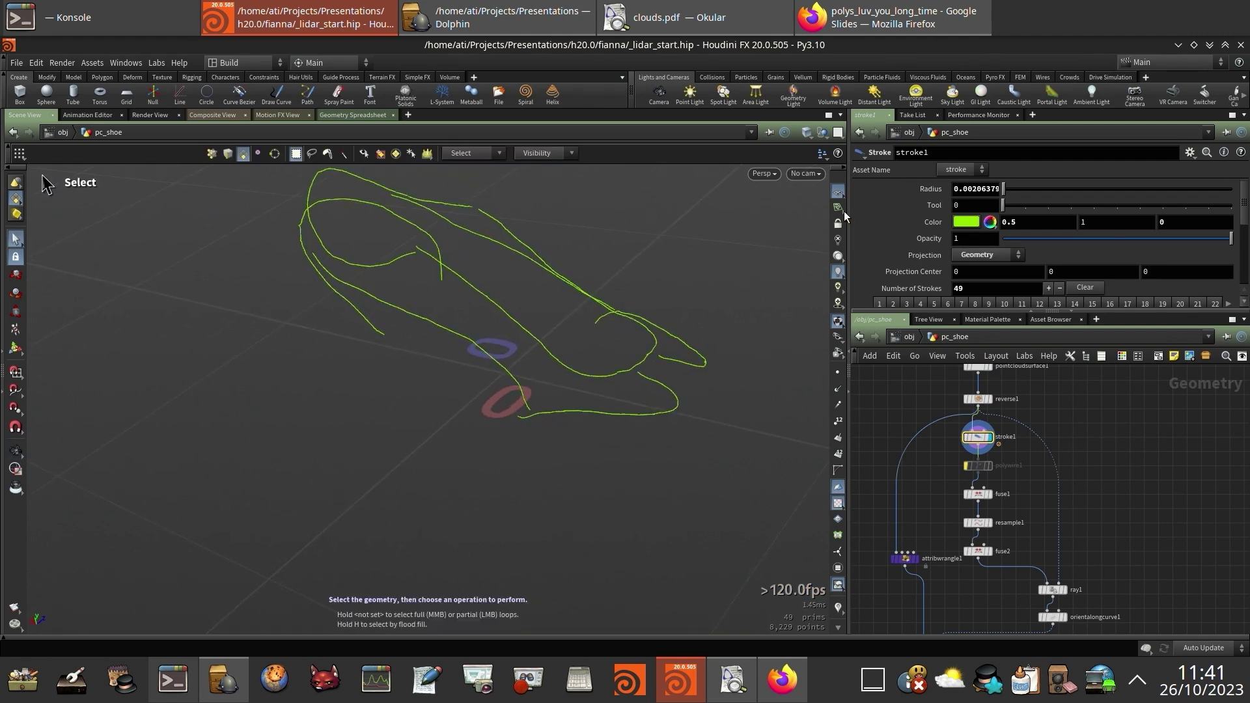
Hide the reference grid and examine the strokes drawn along the shoe's sole, opening and toe from several angles.
key(space)
middle_drag(573, 250, 551, 315)
right_drag(551, 314, 673, 329)
drag(673, 330, 553, 399)
right_drag(553, 398, 653, 475)
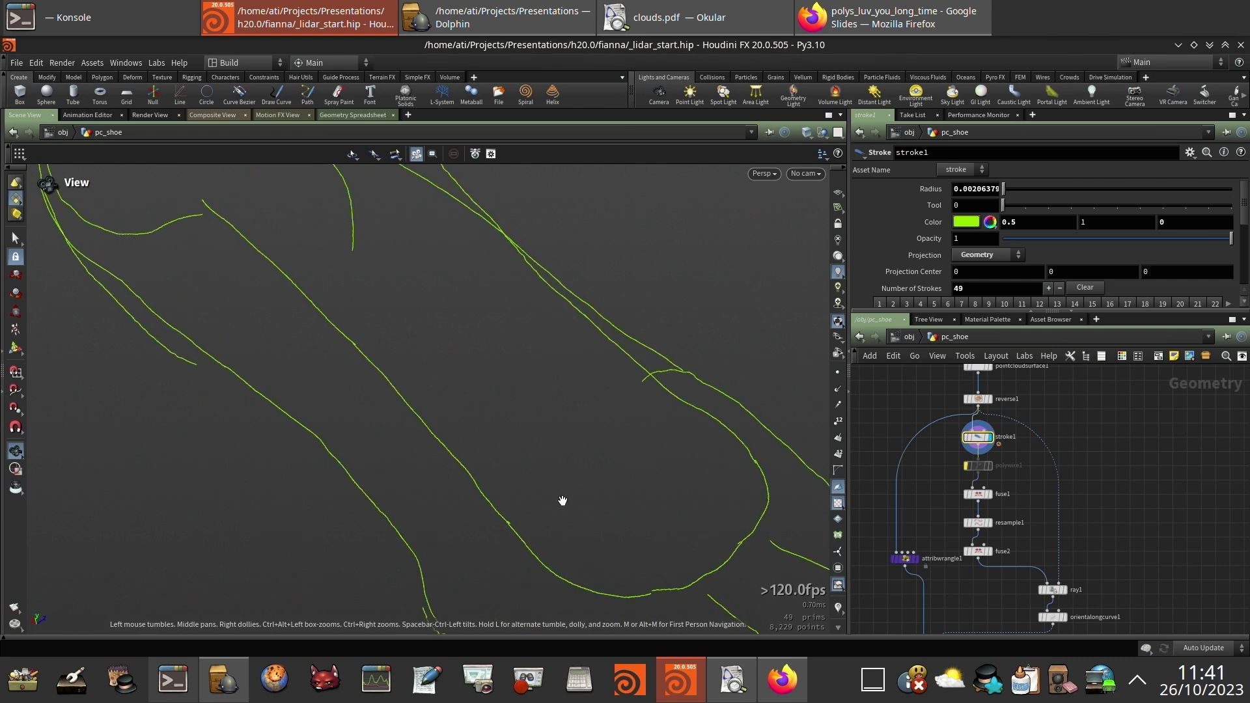
drag(562, 501, 643, 422)
key(space)
drag(414, 334, 452, 349)
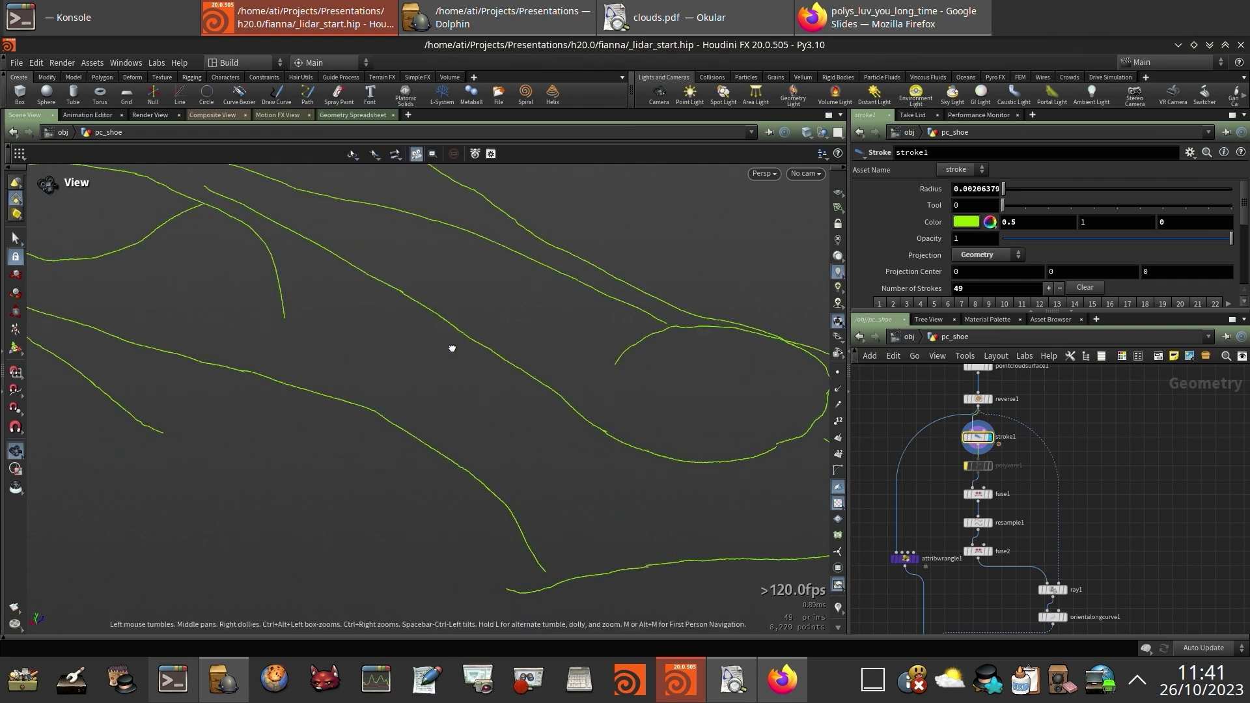
middle_drag(400, 258, 451, 365)
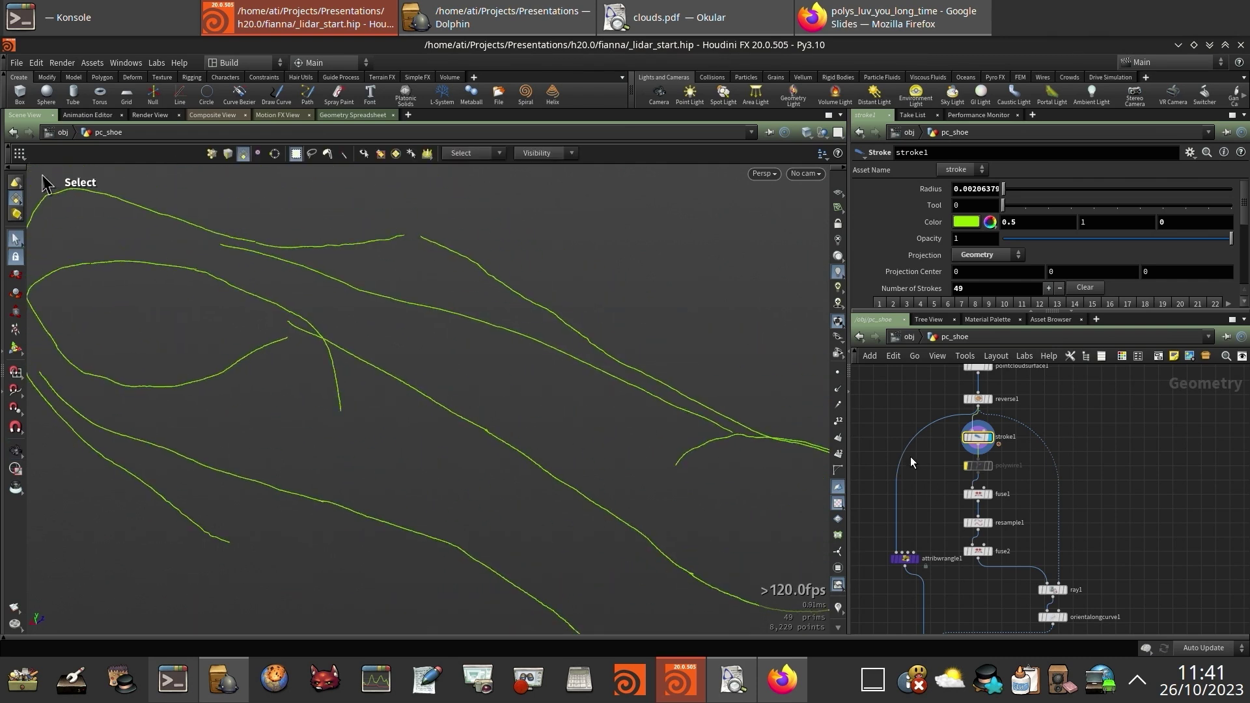
Display the quadremesh_with_guides node and view the whole remeshed shoe from the side.
middle_drag(940, 495, 932, 460)
scroll(933, 459, down, 2)
scroll(936, 460, up, 3)
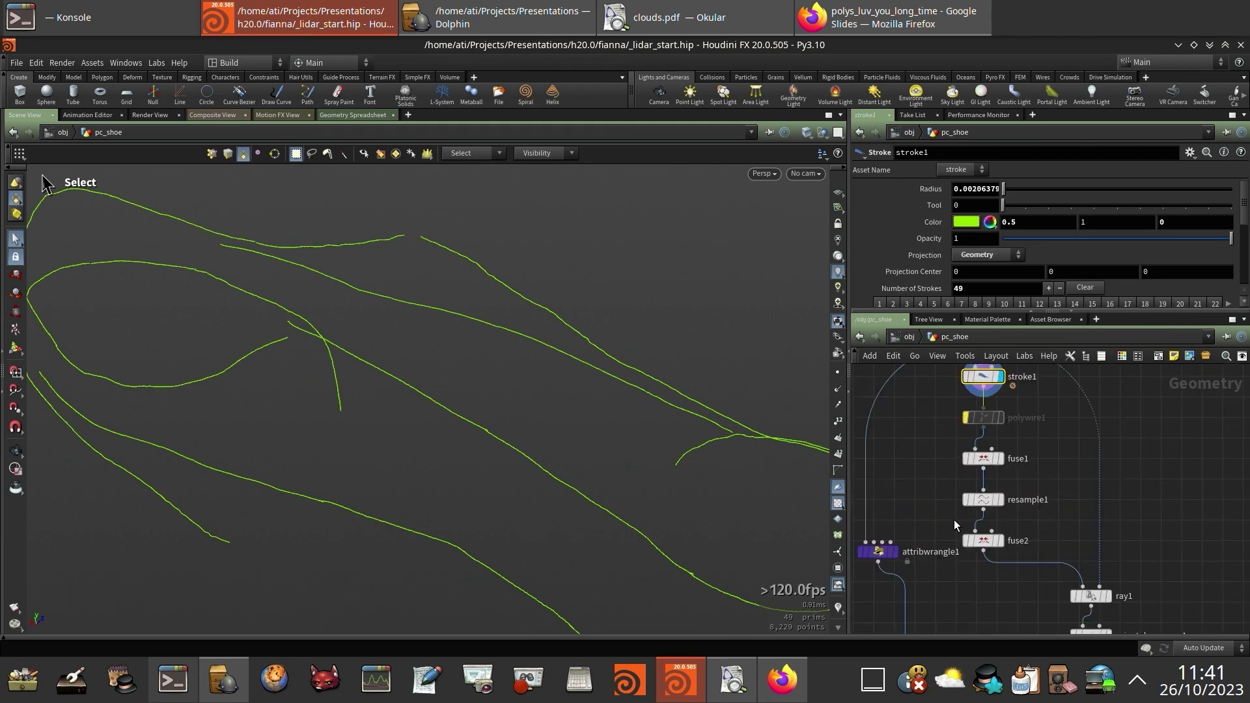
middle_drag(954, 519, 944, 435)
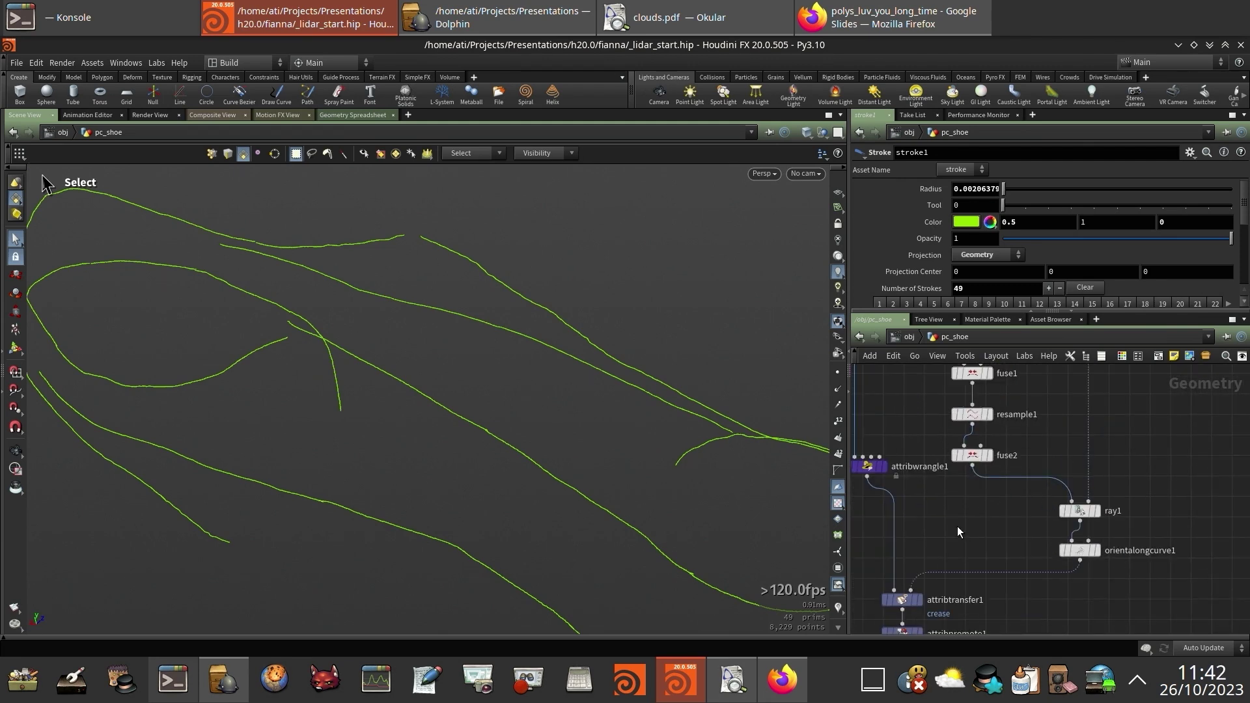
middle_drag(957, 531, 1038, 419)
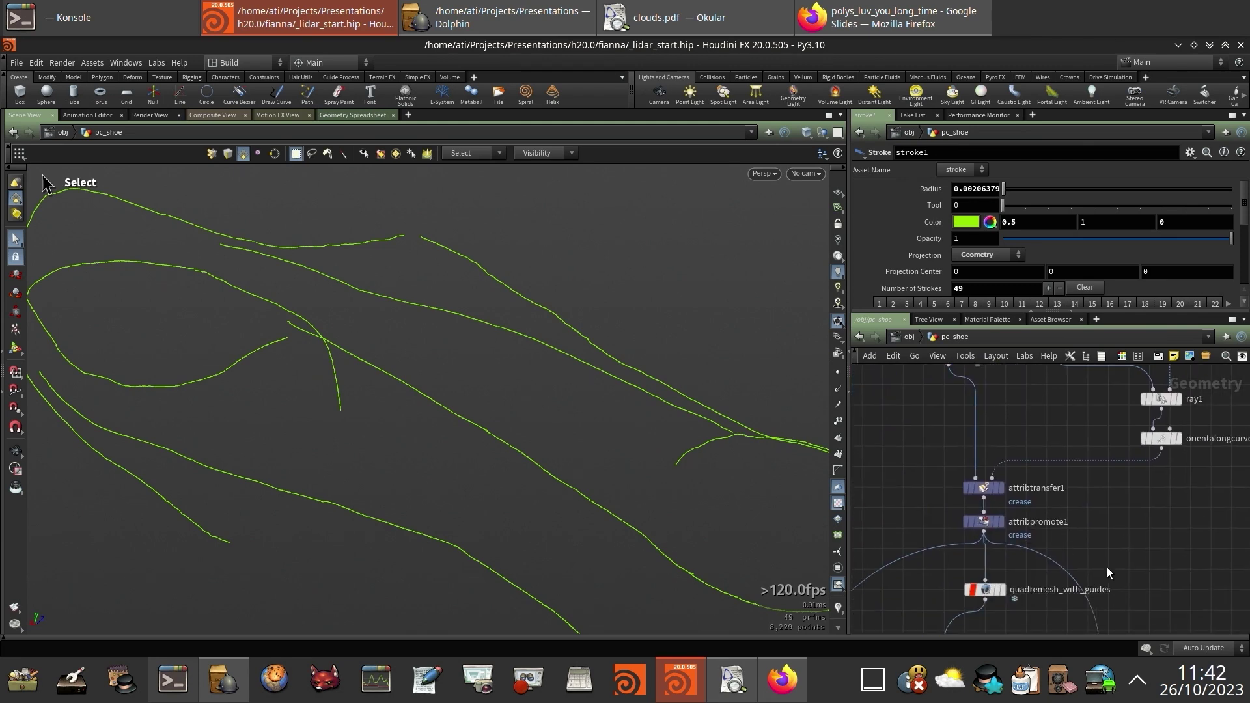
click(1008, 593)
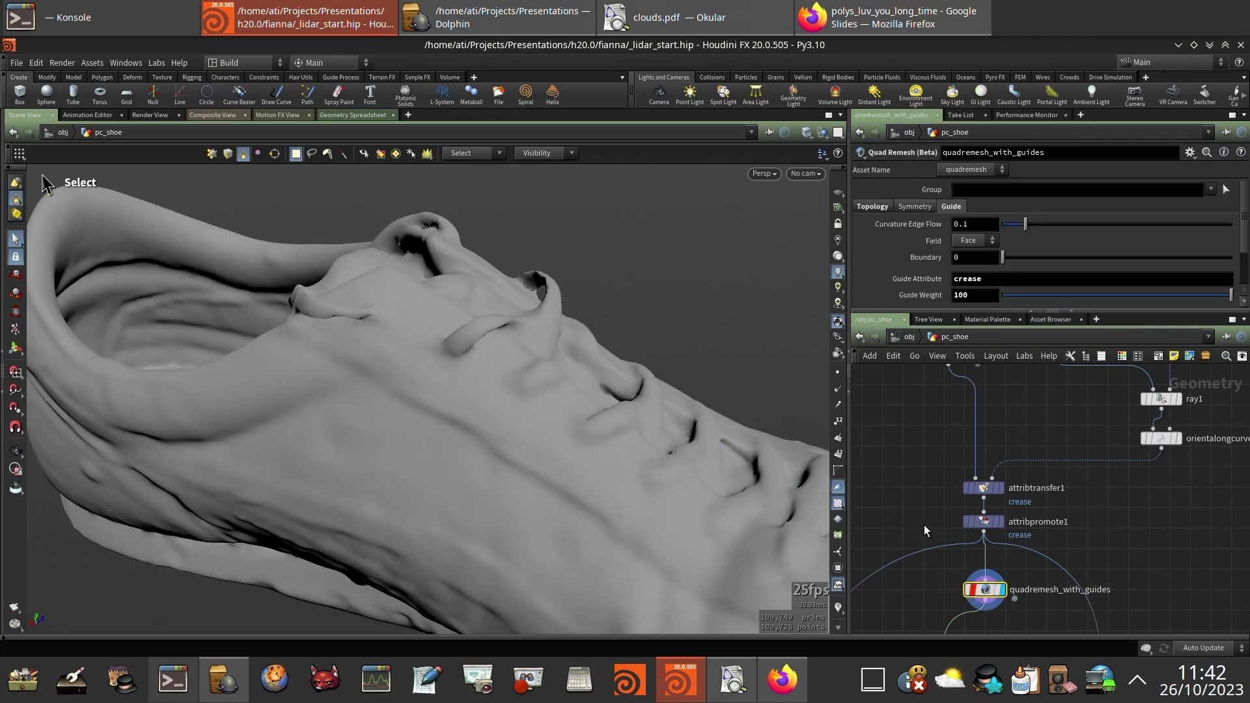
key(Escape)
drag(635, 416, 555, 321)
right_drag(747, 405, 600, 376)
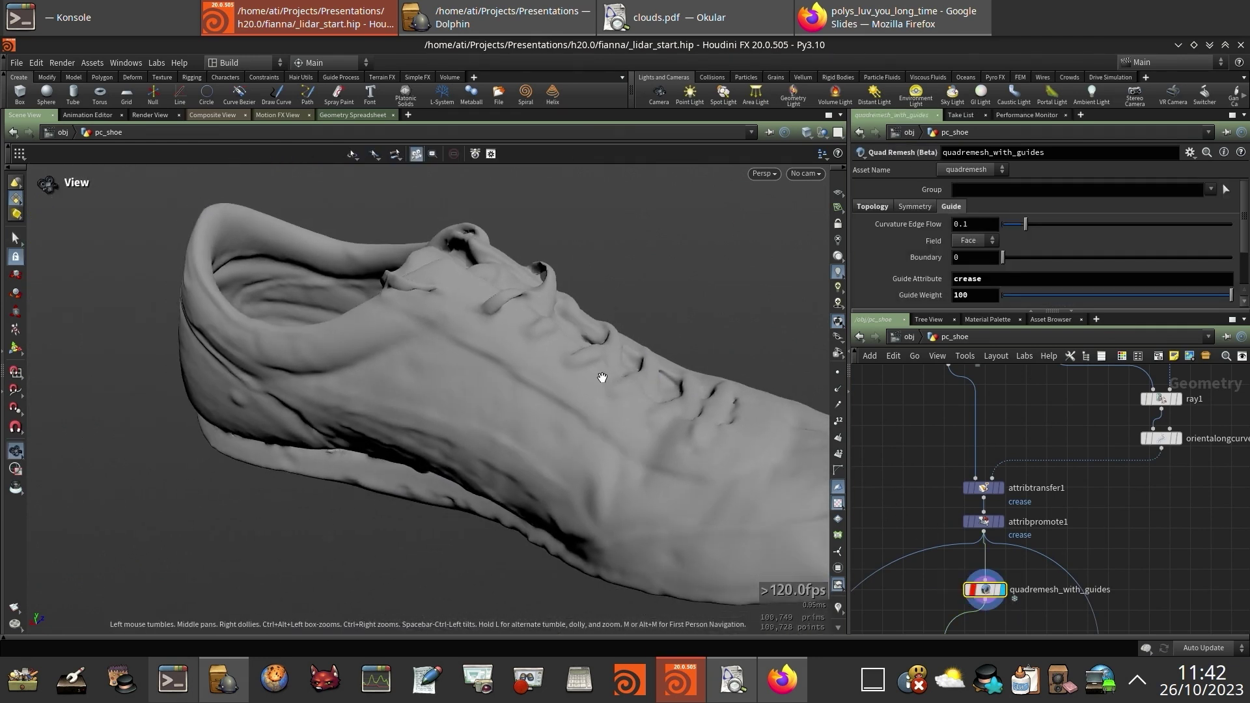
key(s)
Template the stroke1 node so its green guide strokes overlay the remeshed shoe.
middle_drag(942, 416, 921, 555)
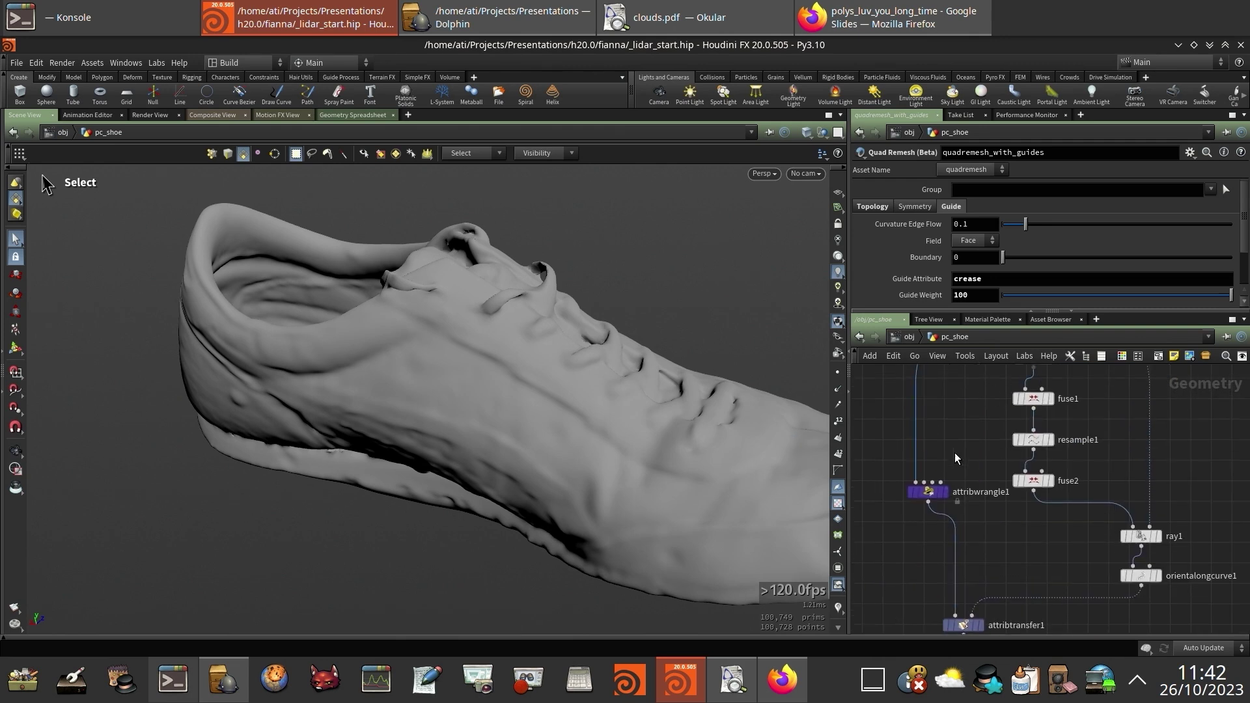
middle_drag(968, 385, 936, 476)
click(1012, 411)
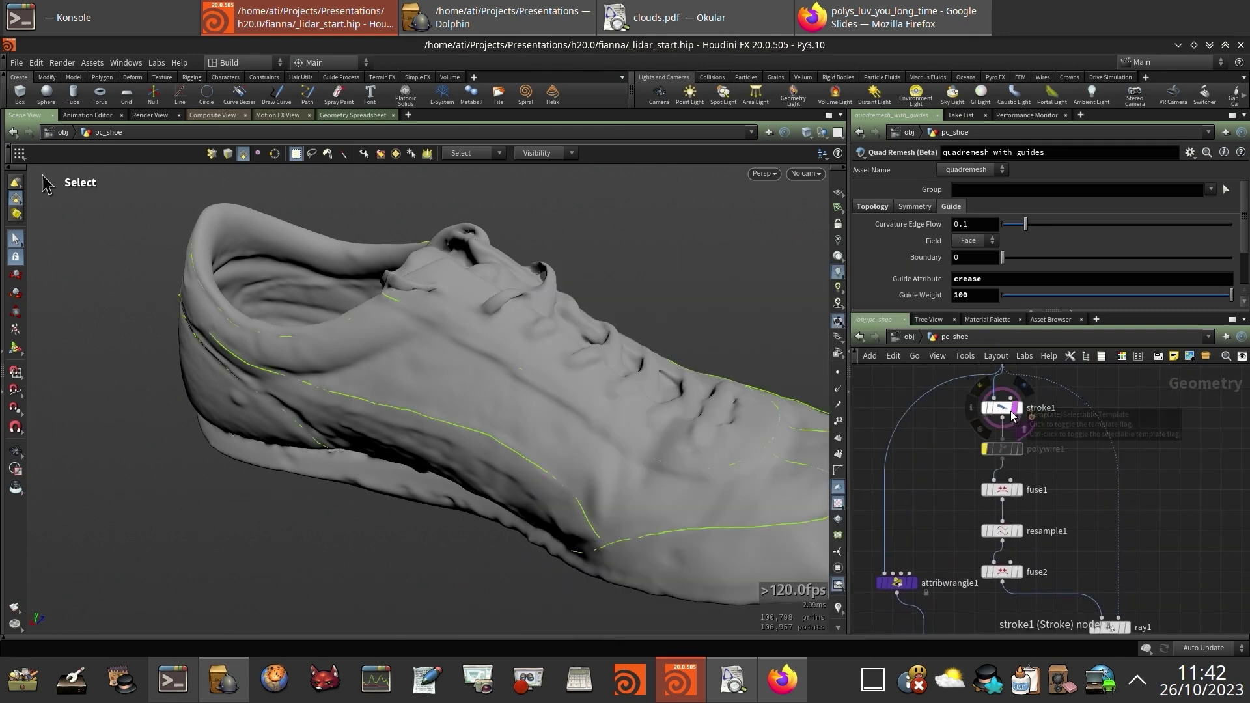
key(Escape)
mouse_move(637, 433)
mouse_down()
mouse_move(634, 374)
mouse_move(632, 384)
mouse_up()
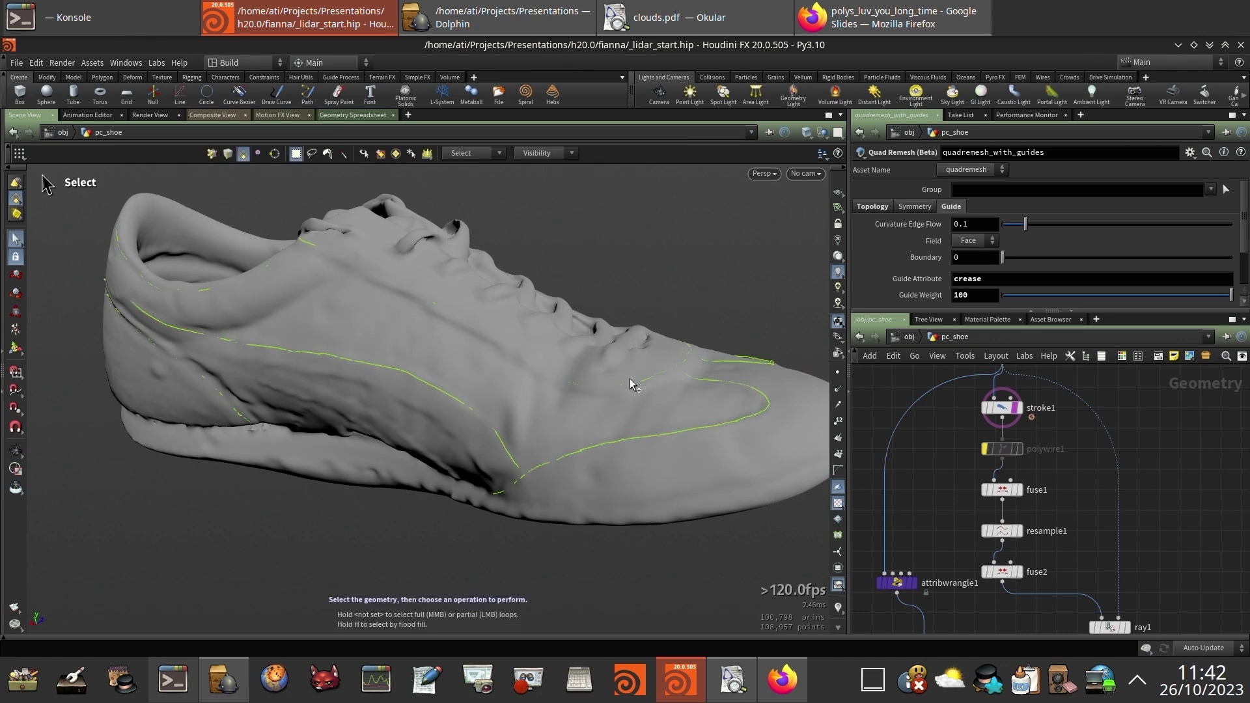
Show the wireframe over the shaded shoe and inspect the quad flow along its side strokes.
key(shift+w)
alt+drag(553, 430, 614, 362)
mouse_move(509, 329)
alt+mouse_down()
mouse_move(545, 314)
mouse_move(515, 322)
mouse_move(656, 354)
alt+mouse_up()
alt+drag(432, 332, 470, 319)
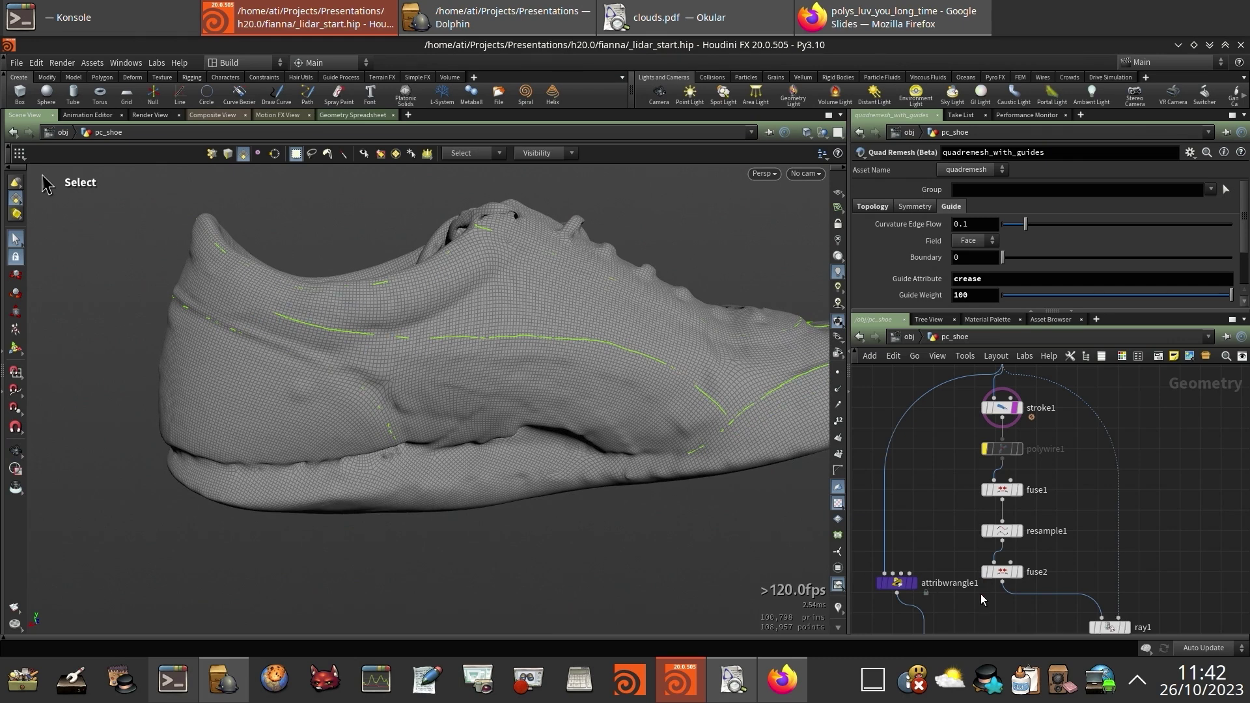
Select the merge1 node at the end of the network and display its combined shoe meshes.
middle_drag(983, 608, 953, 460)
middle_drag(1031, 624, 1072, 395)
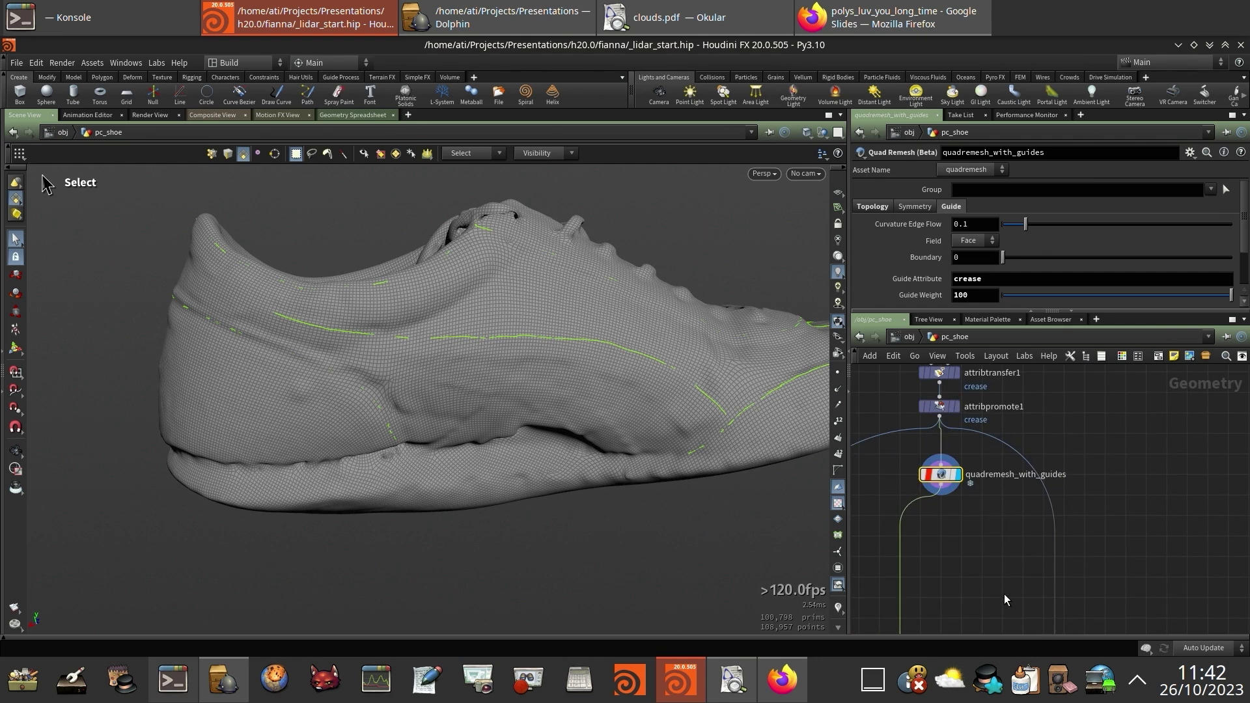
middle_drag(991, 626, 1048, 443)
scroll(1045, 503, down, 4)
middle_drag(1038, 562, 1039, 509)
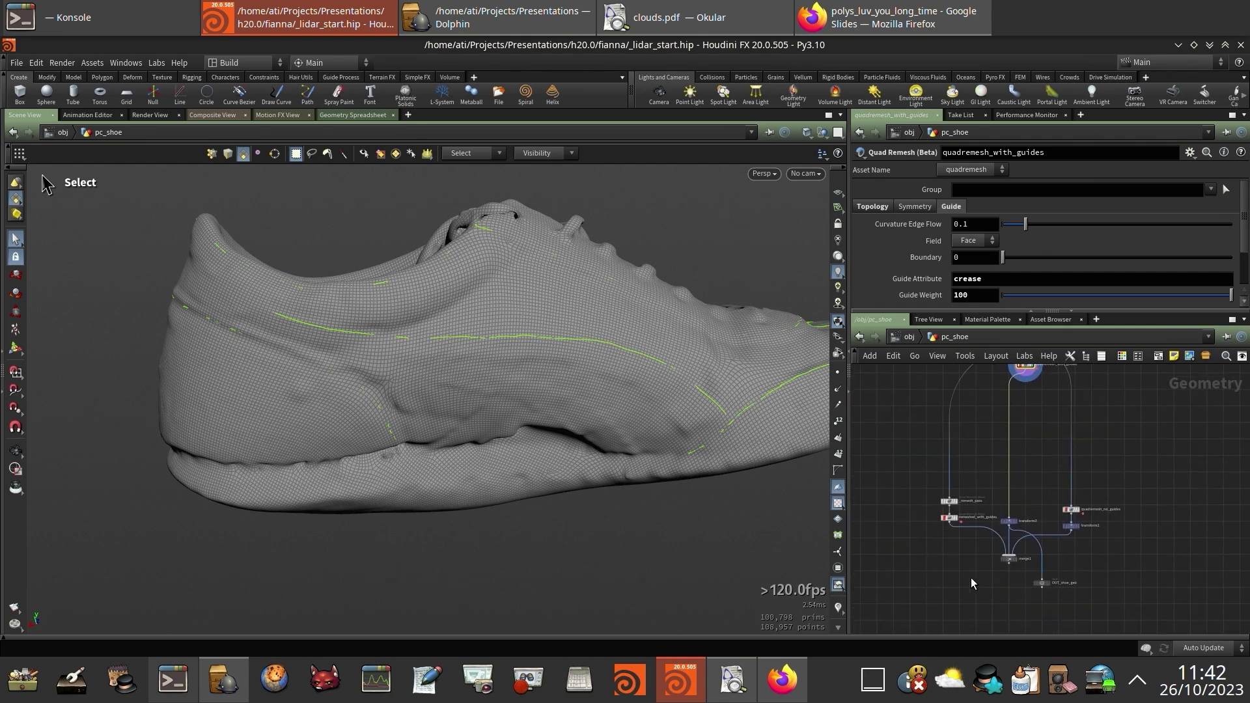
drag(971, 552, 1022, 569)
key(r)
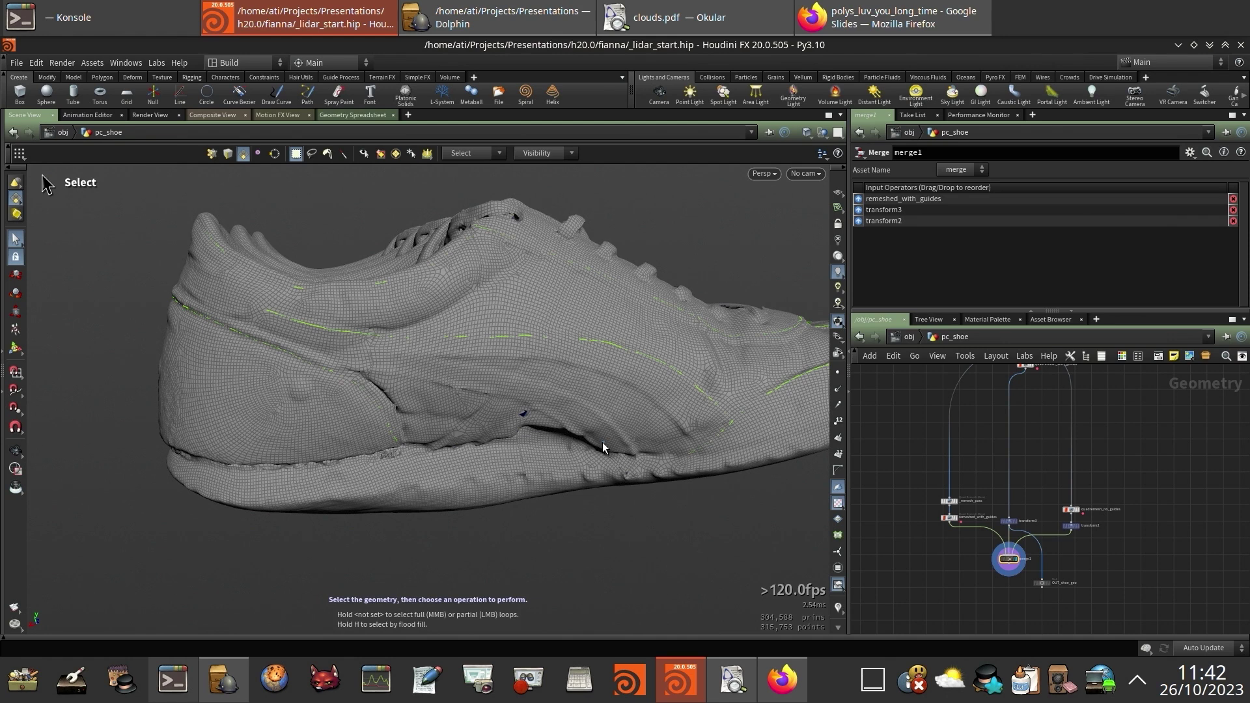
Maximize the viewport and compare the three shoe meshes from the toes around to the opposite side.
key(space)
key(space)
drag(738, 347, 586, 387)
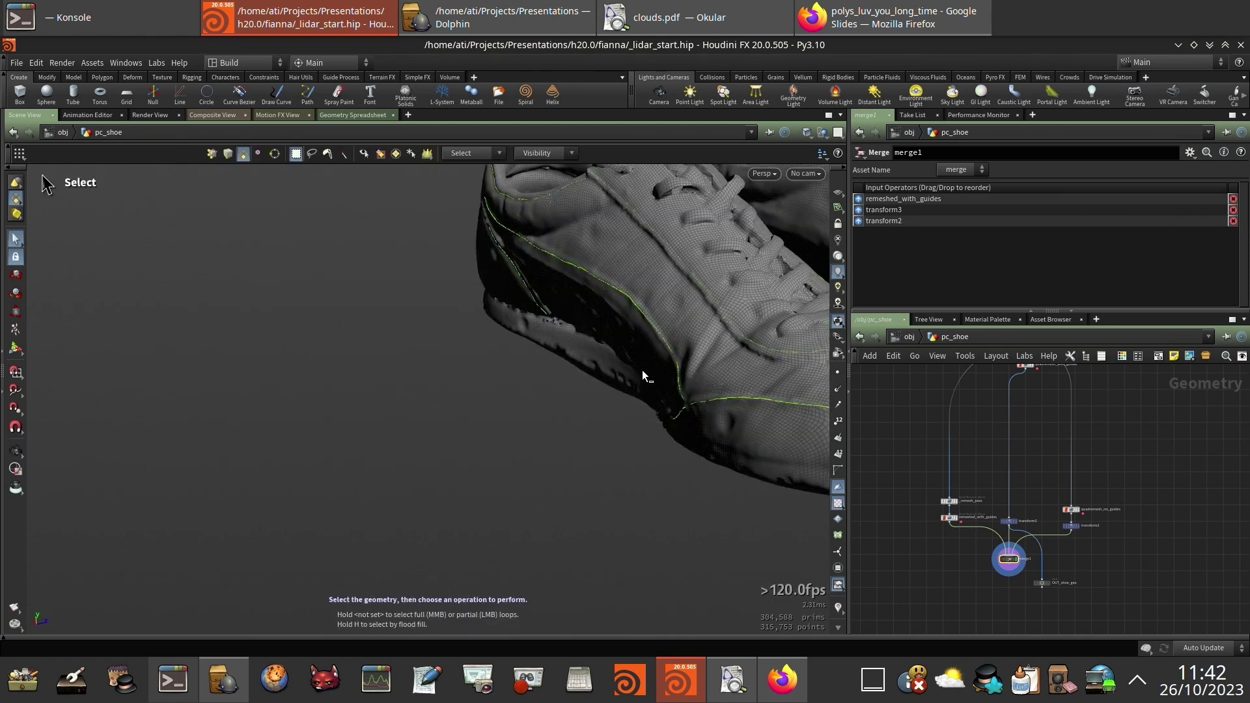
key(ctrl+b)
key(space)
scroll(744, 334, down, 5)
middle_drag(744, 334, 569, 405)
scroll(737, 362, down, 5)
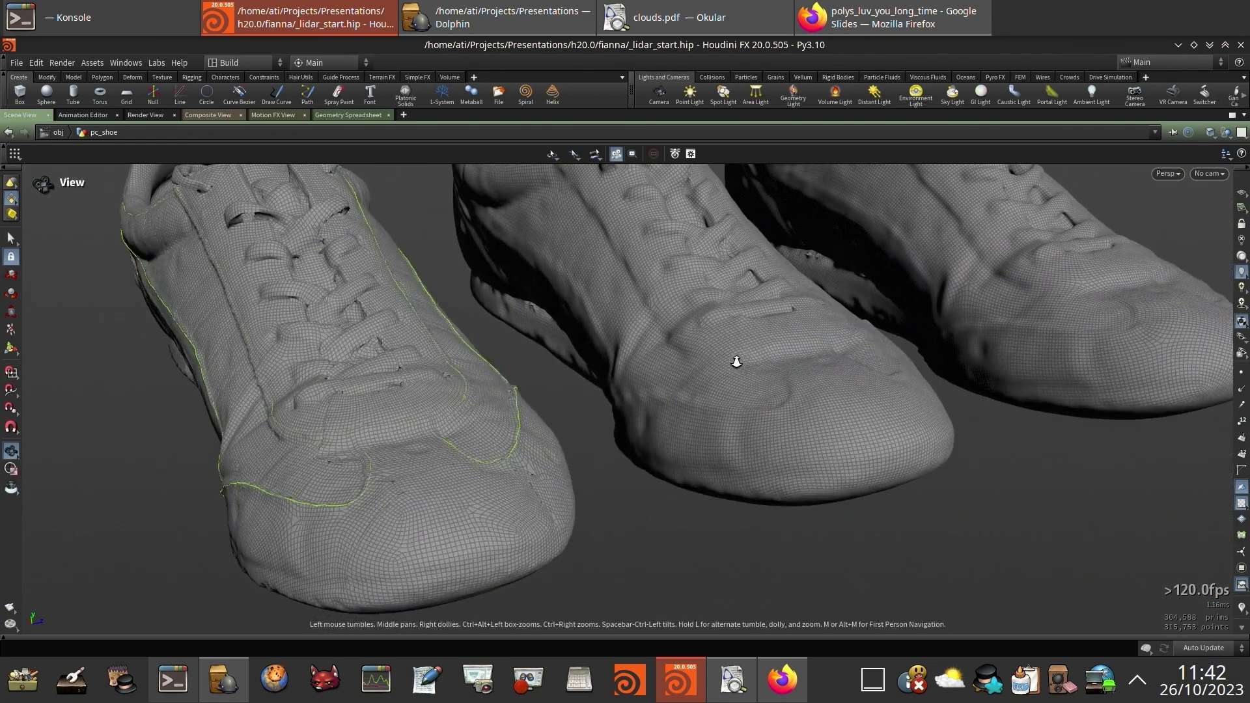
drag(705, 332, 572, 393)
right_drag(572, 394, 868, 396)
drag(868, 396, 748, 355)
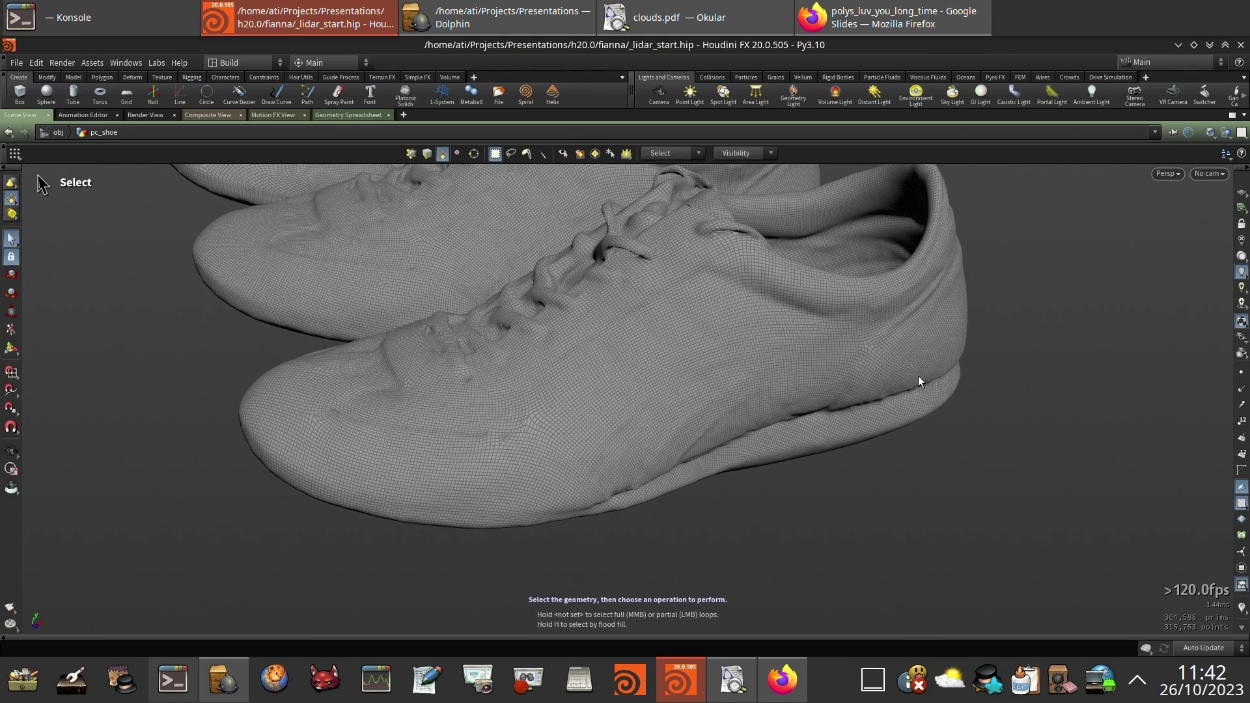
Examine the quad layout of the three shoes up close around the laces, sides and openings.
key(space)
middle_drag(642, 228, 826, 363)
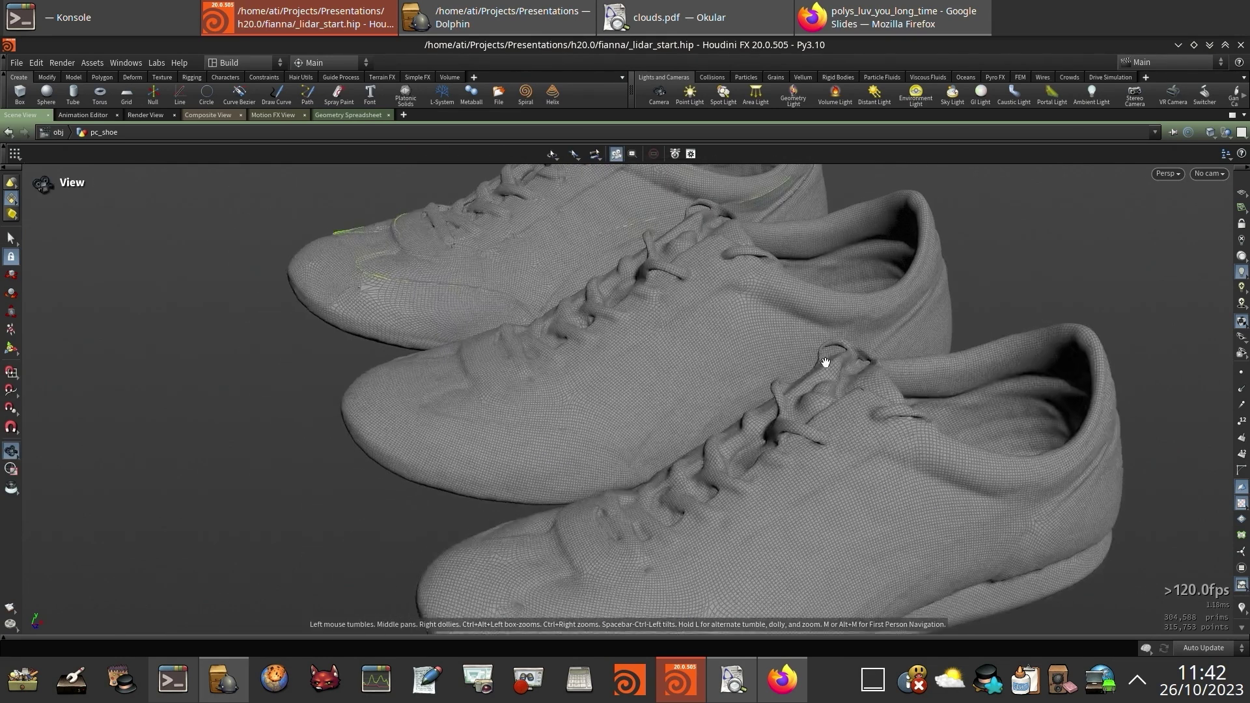
right_drag(827, 362, 613, 303)
drag(613, 303, 647, 306)
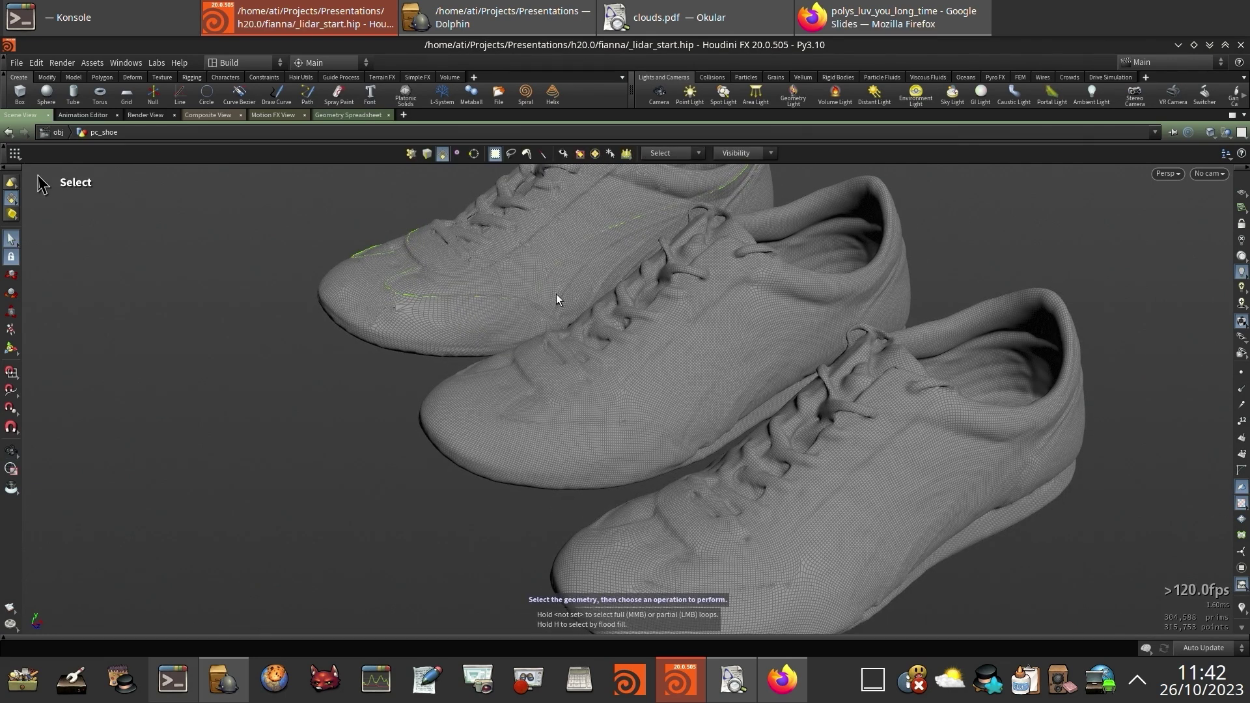
key(space)
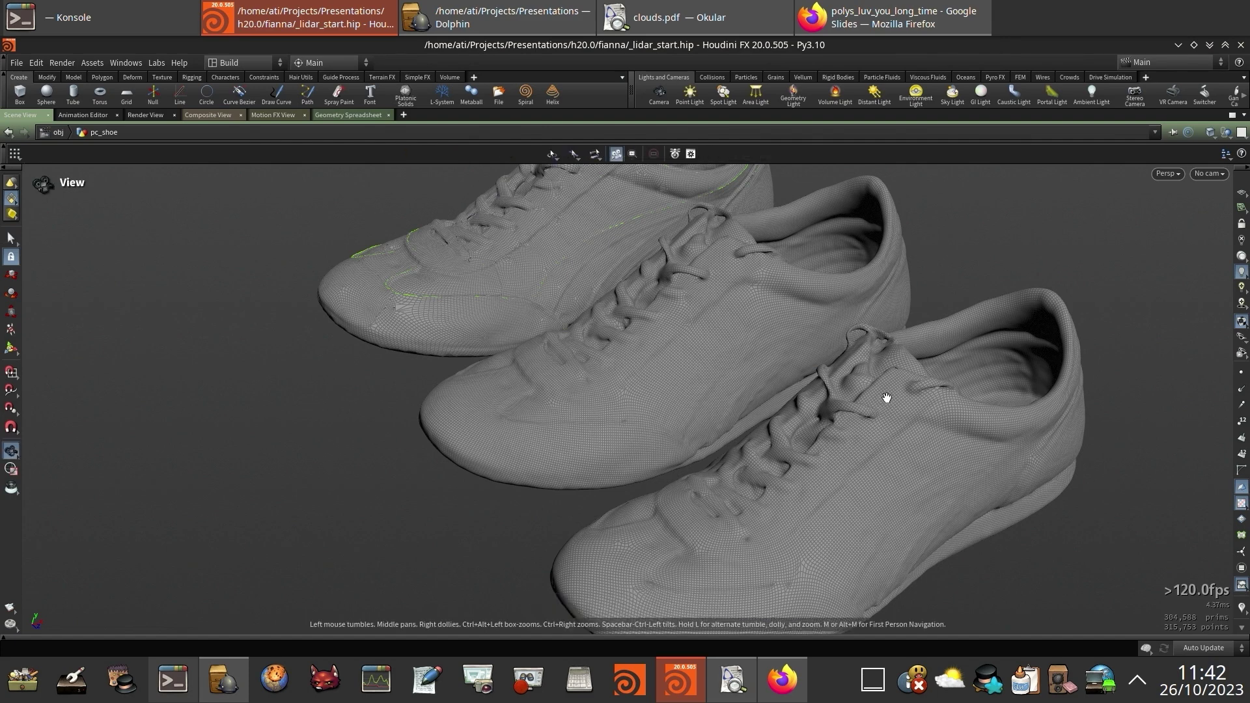
middle_drag(885, 396, 779, 368)
right_drag(635, 335, 806, 361)
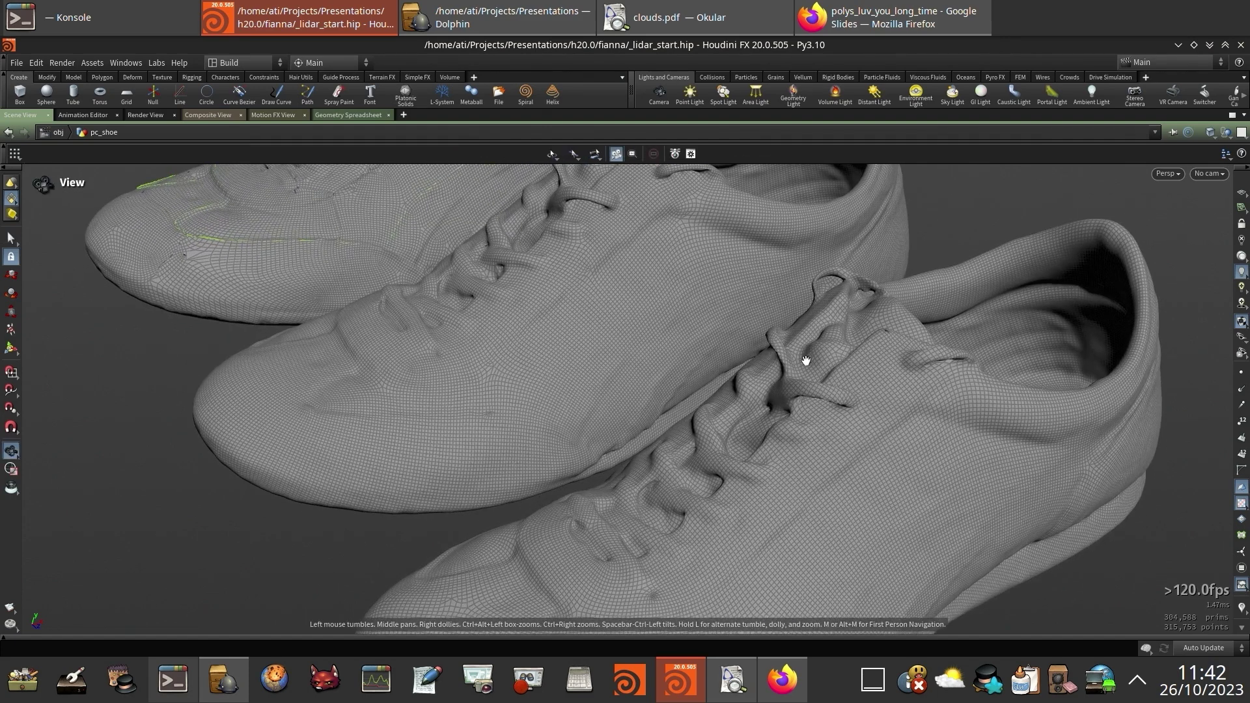
middle_drag(798, 364, 712, 396)
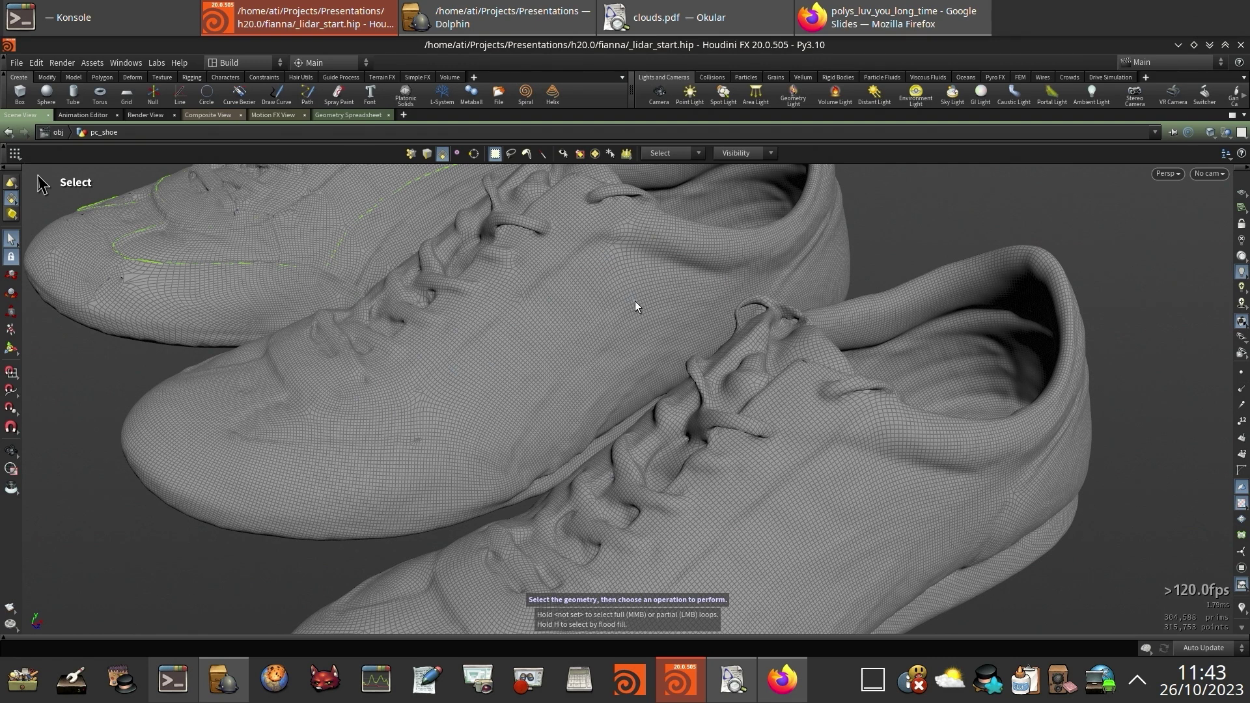
Compare the three shoes from the heels and the stroked side, and restore the multi-pane layout.
key(Escape)
mouse_move(629, 314)
mouse_down()
mouse_move(806, 399)
mouse_move(630, 337)
mouse_move(696, 377)
mouse_move(787, 341)
mouse_move(812, 418)
mouse_move(775, 340)
mouse_move(782, 320)
mouse_move(636, 334)
mouse_up()
key(s)
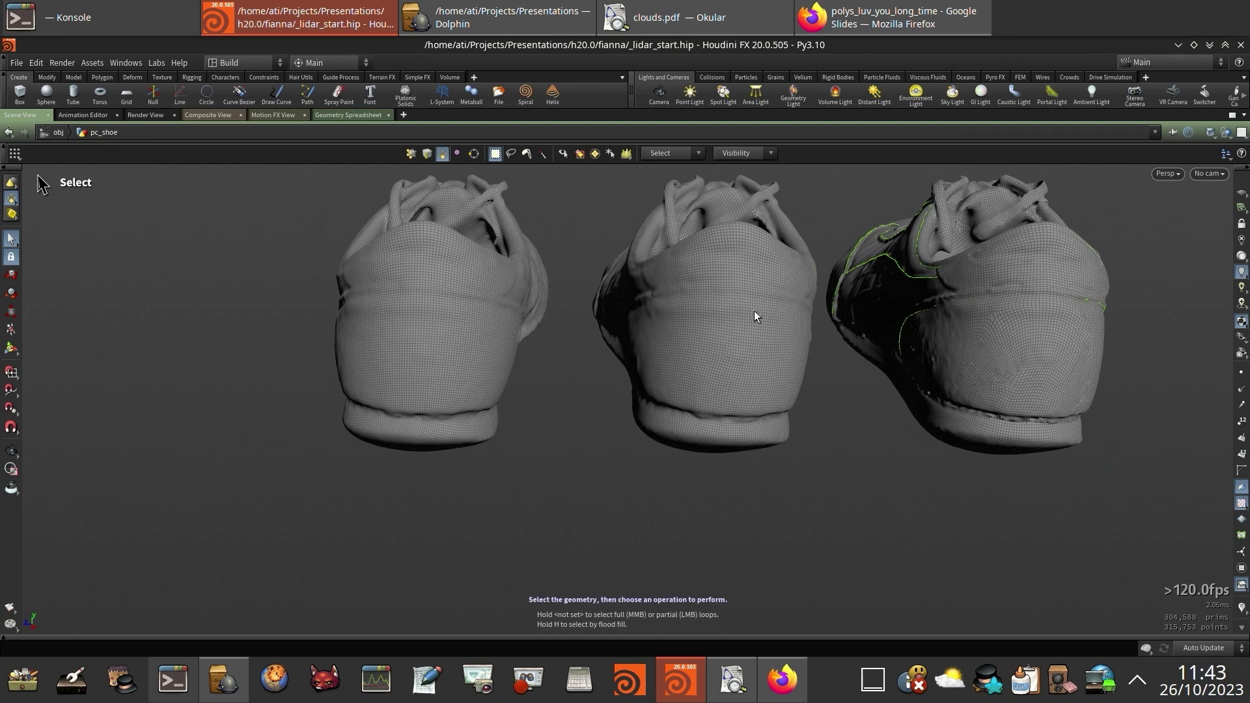
alt+middle_drag(781, 321, 674, 306)
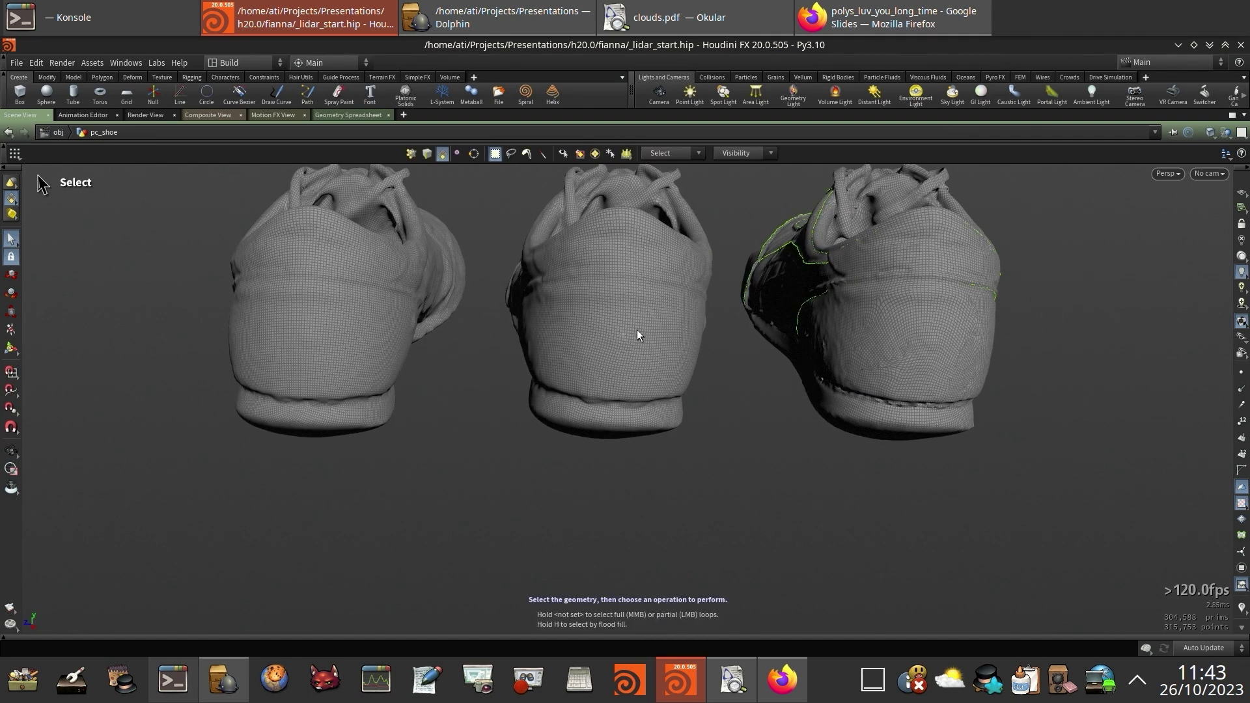
key(Escape)
drag(637, 333, 741, 307)
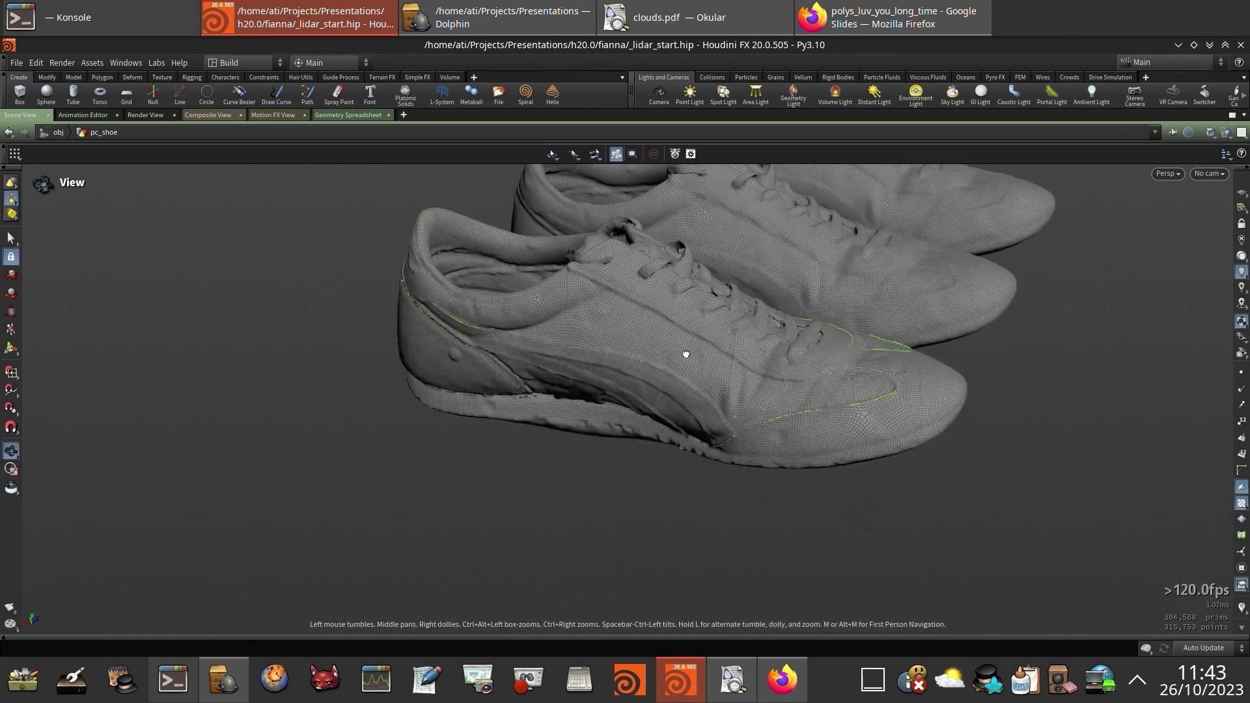
drag(686, 355, 785, 358)
key(s)
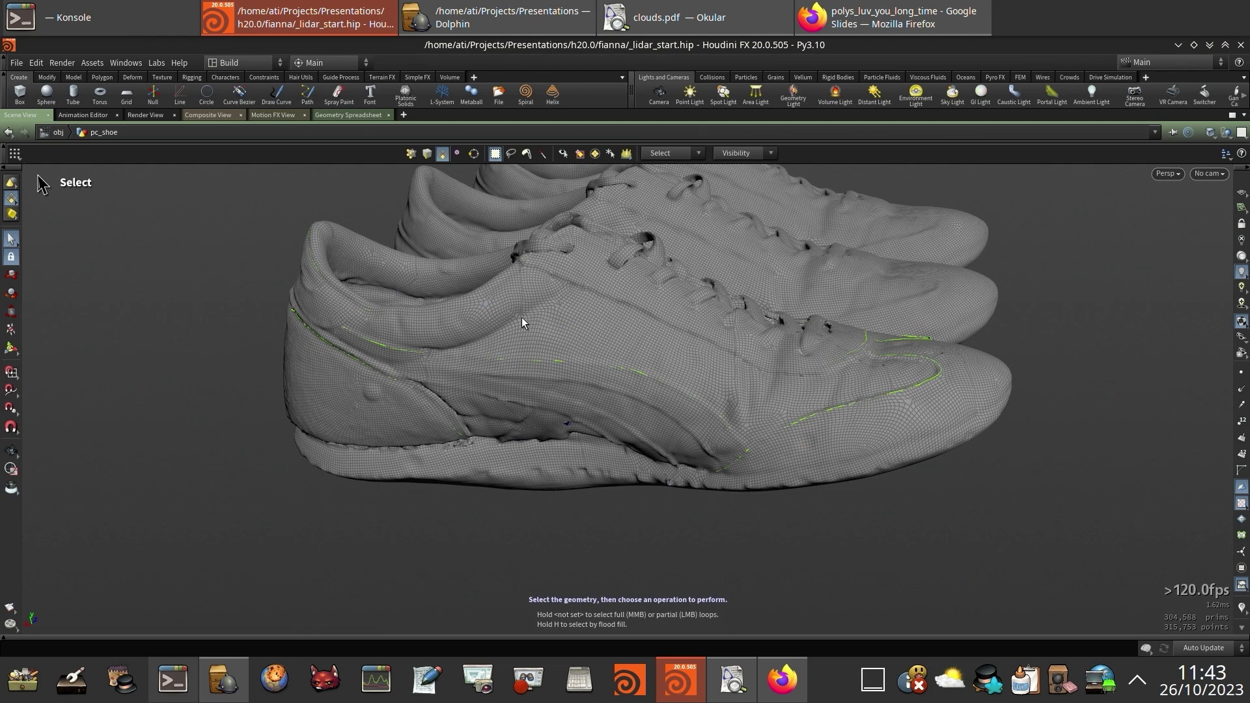
key(ctrl+b)
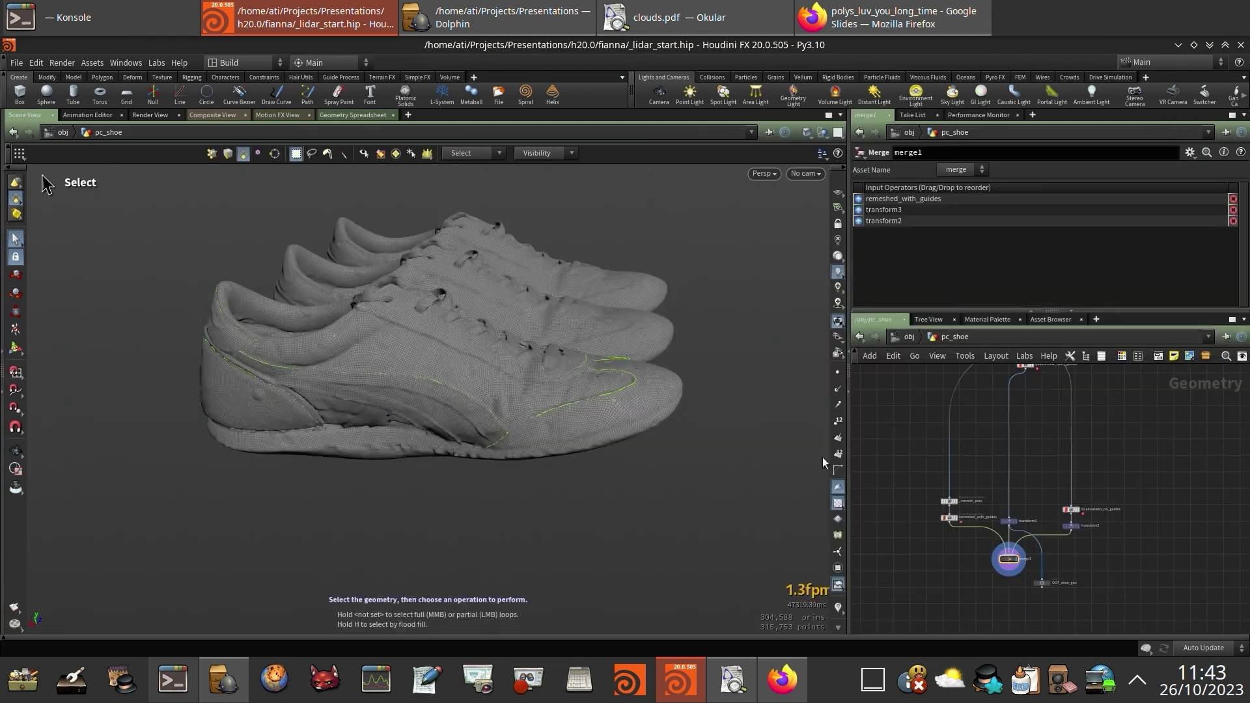
Add a Quad Remesh node near _remesh_pass and connect its input to the upstream shoe mesh.
scroll(932, 466, up, 6)
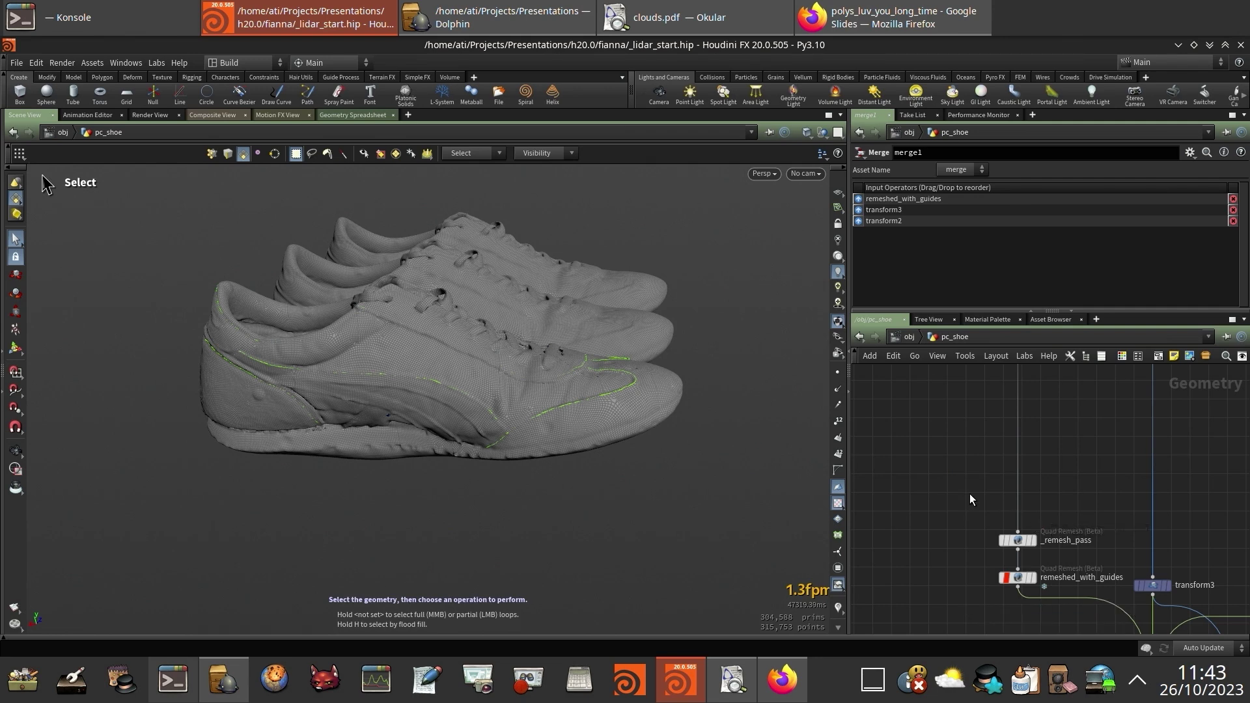
key(Tab)
text(quad)
key(Return)
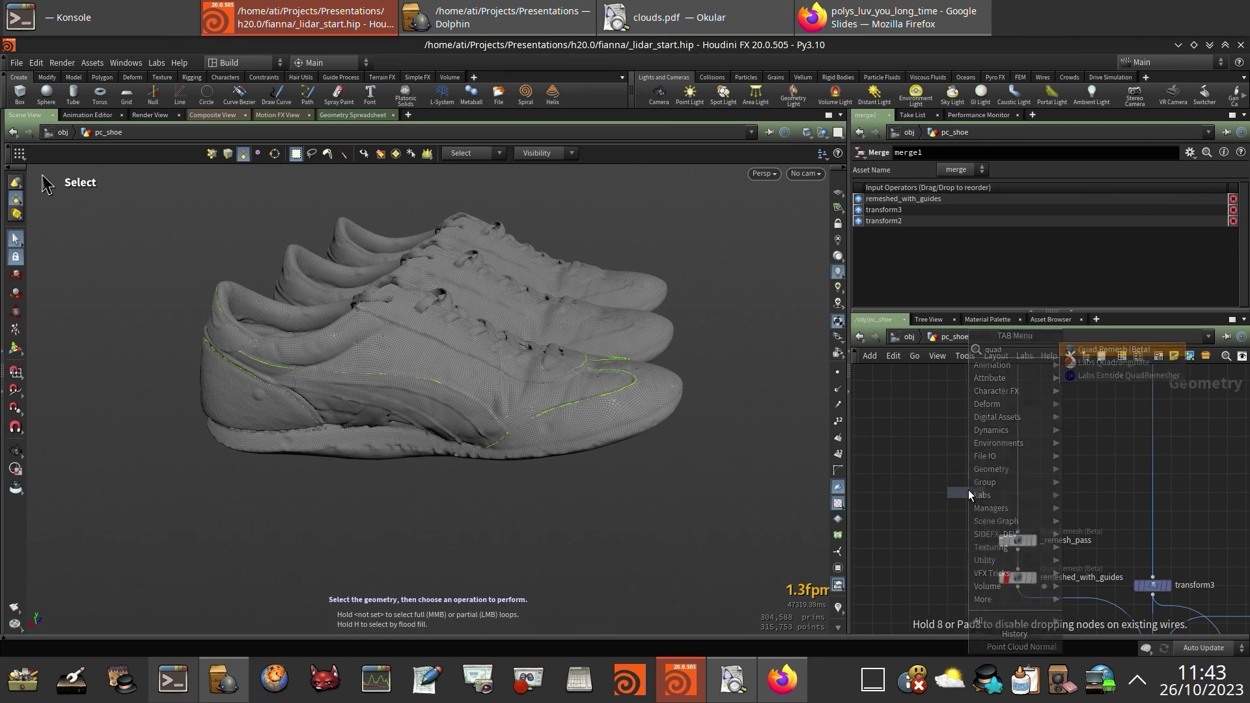
click(968, 490)
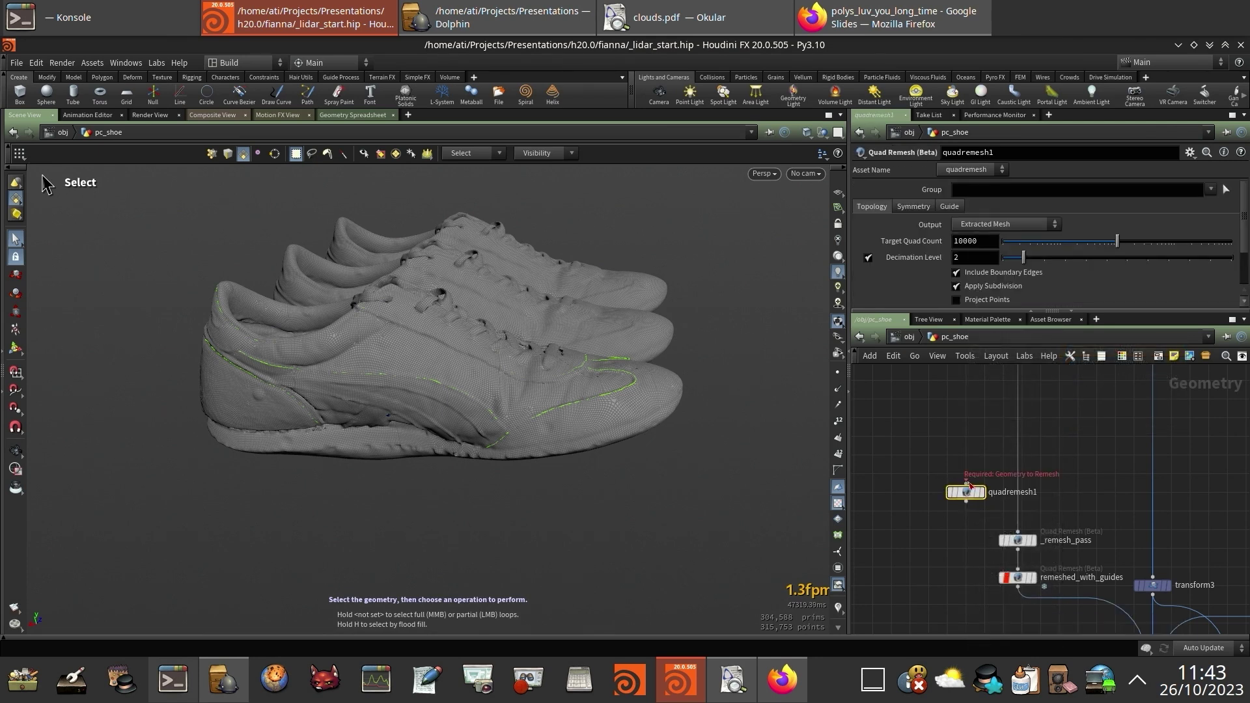
click(968, 483)
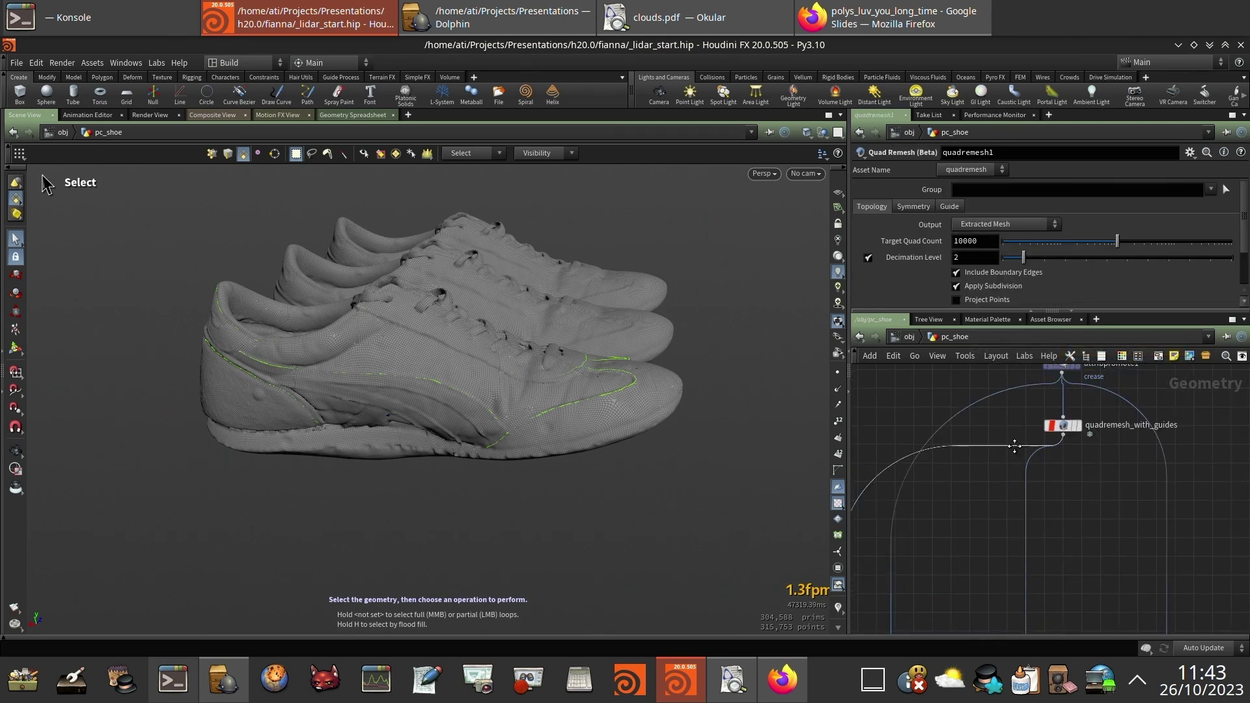
click(1030, 439)
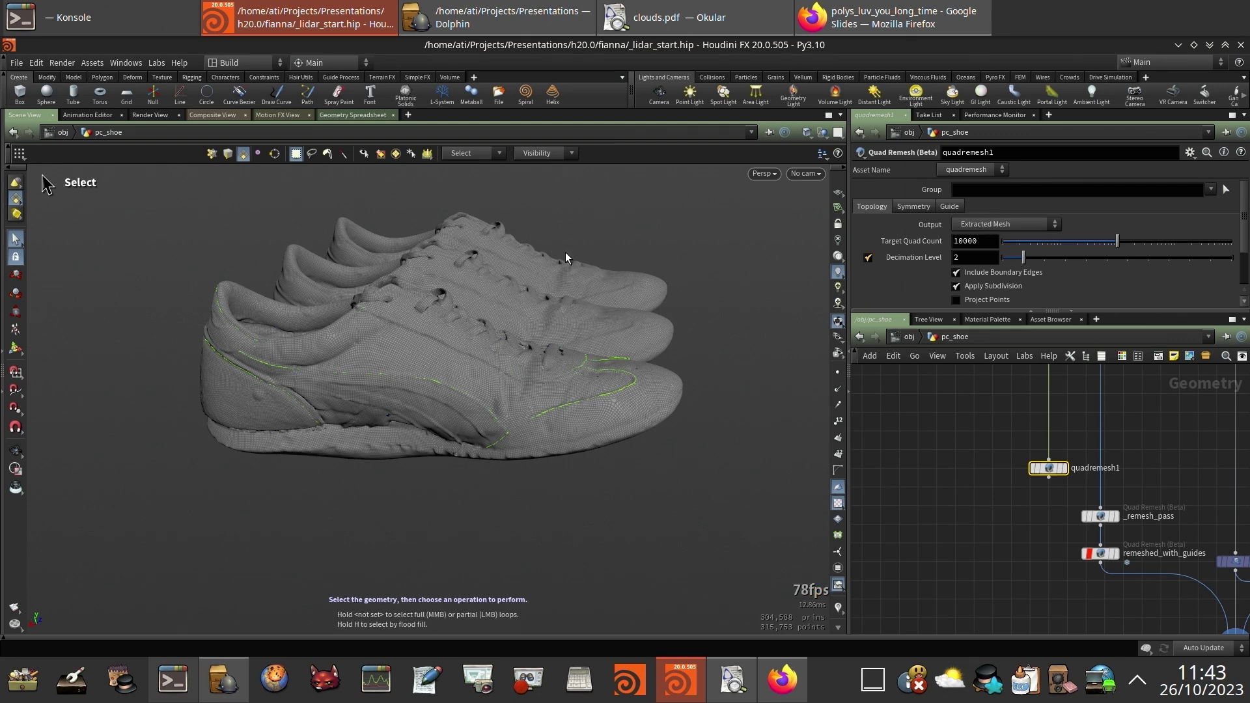
Set the new Quad Remesh node's output to Global Parameterization, display it, and inspect the pattern around the laces.
click(1006, 224)
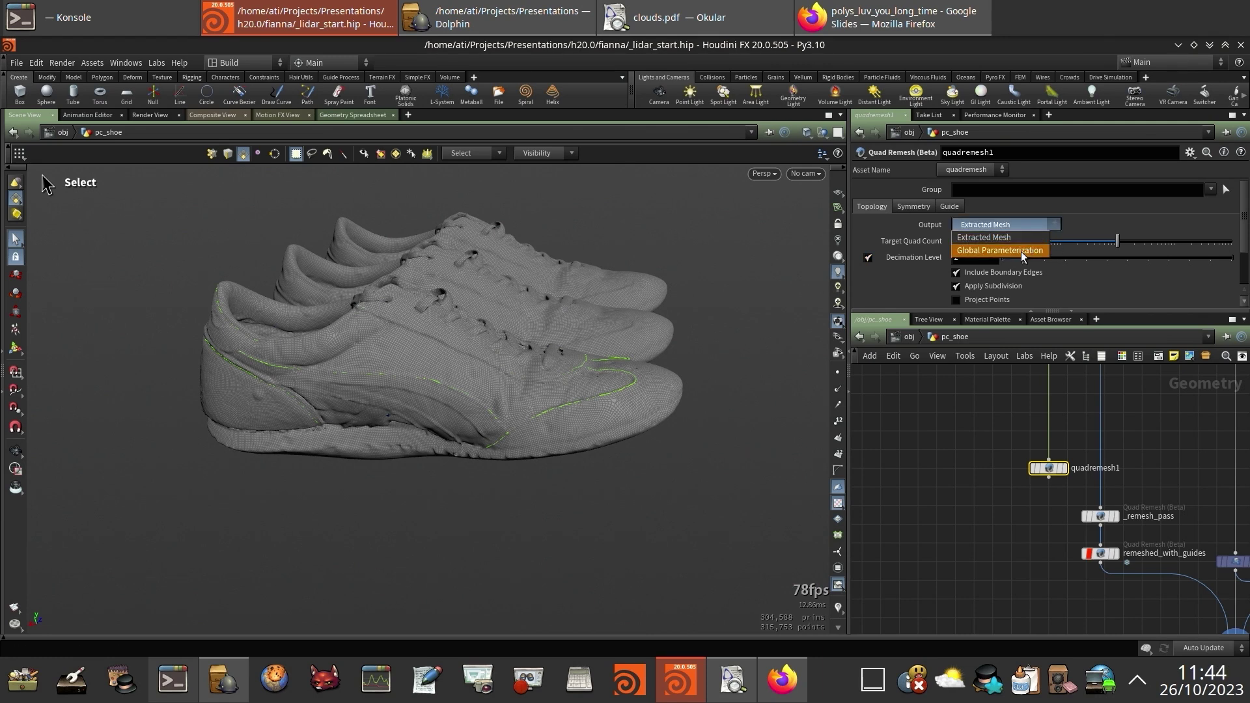
click(1023, 255)
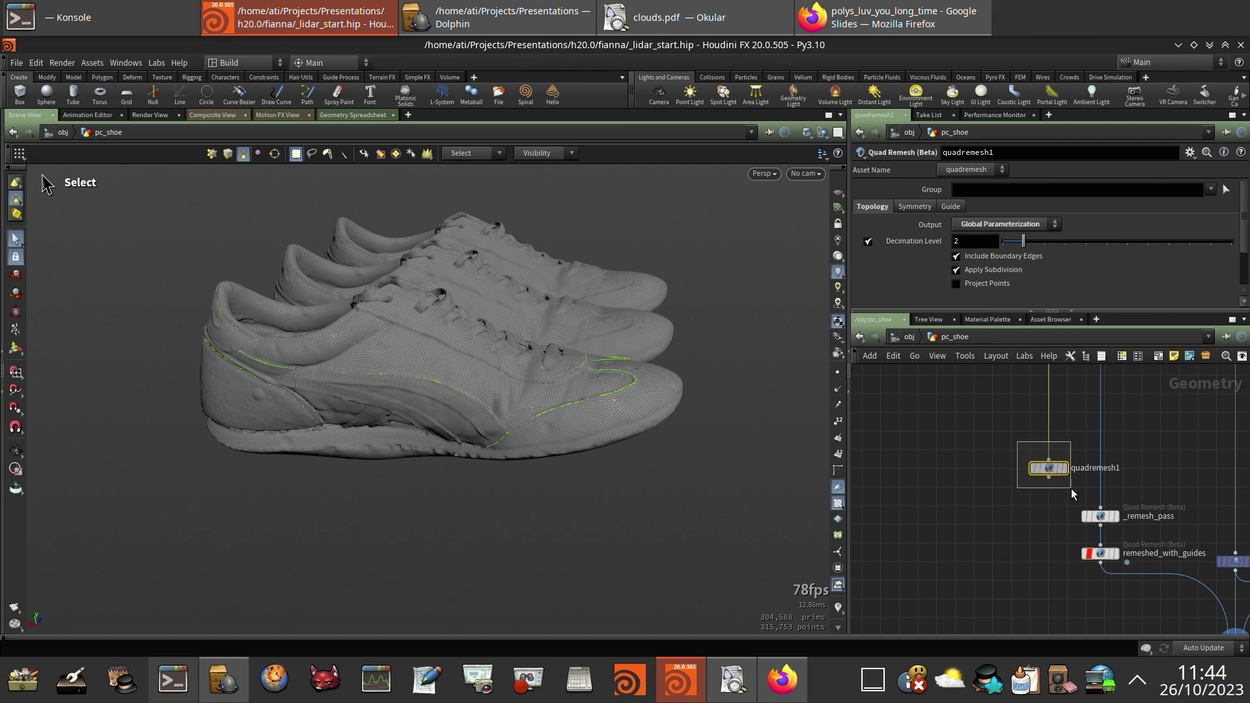
drag(1074, 495, 1073, 495)
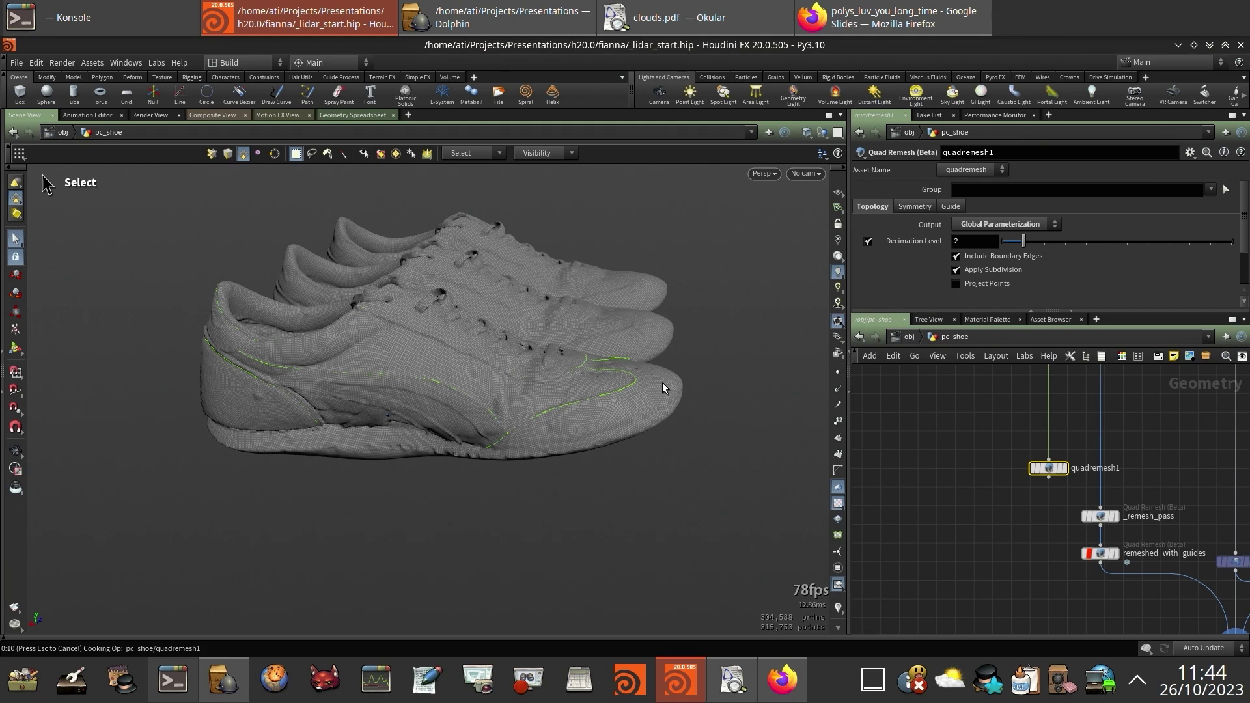
drag(709, 296, 483, 305)
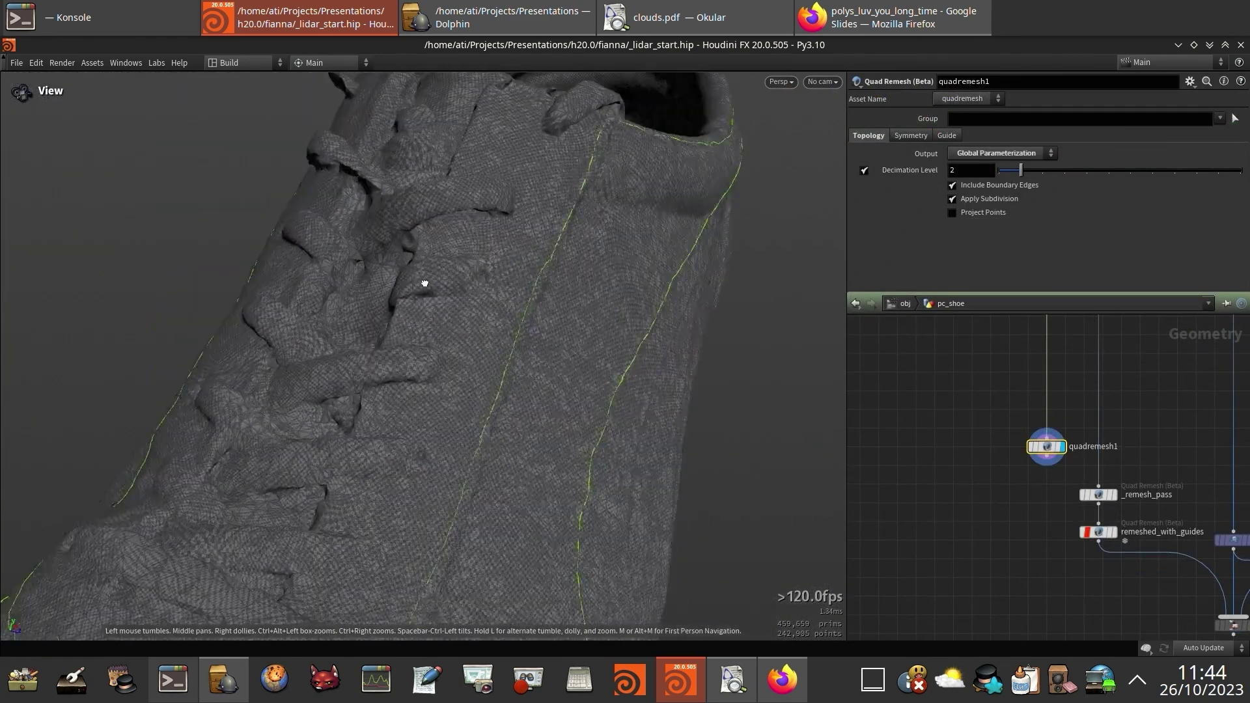
right_drag(494, 317, 690, 331)
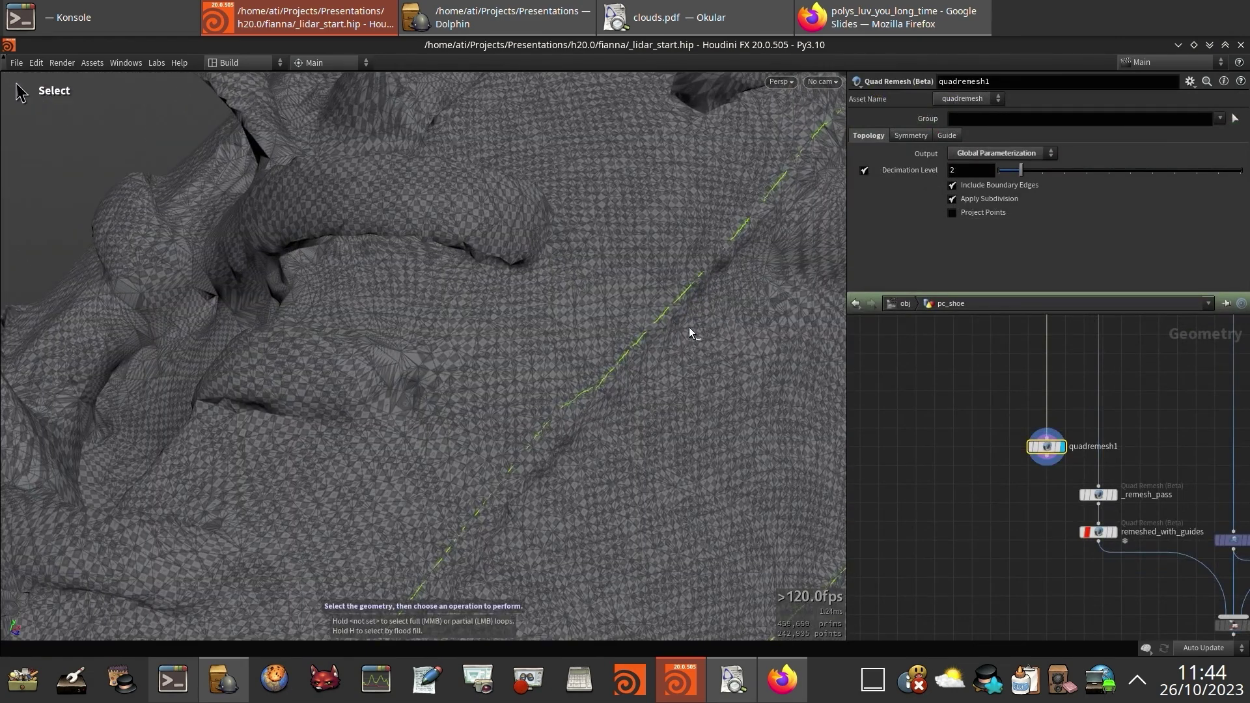
Hide the checker texture on the shoe and display quadremesh1's seams and field singularities over it.
key(ctrl+shift+b)
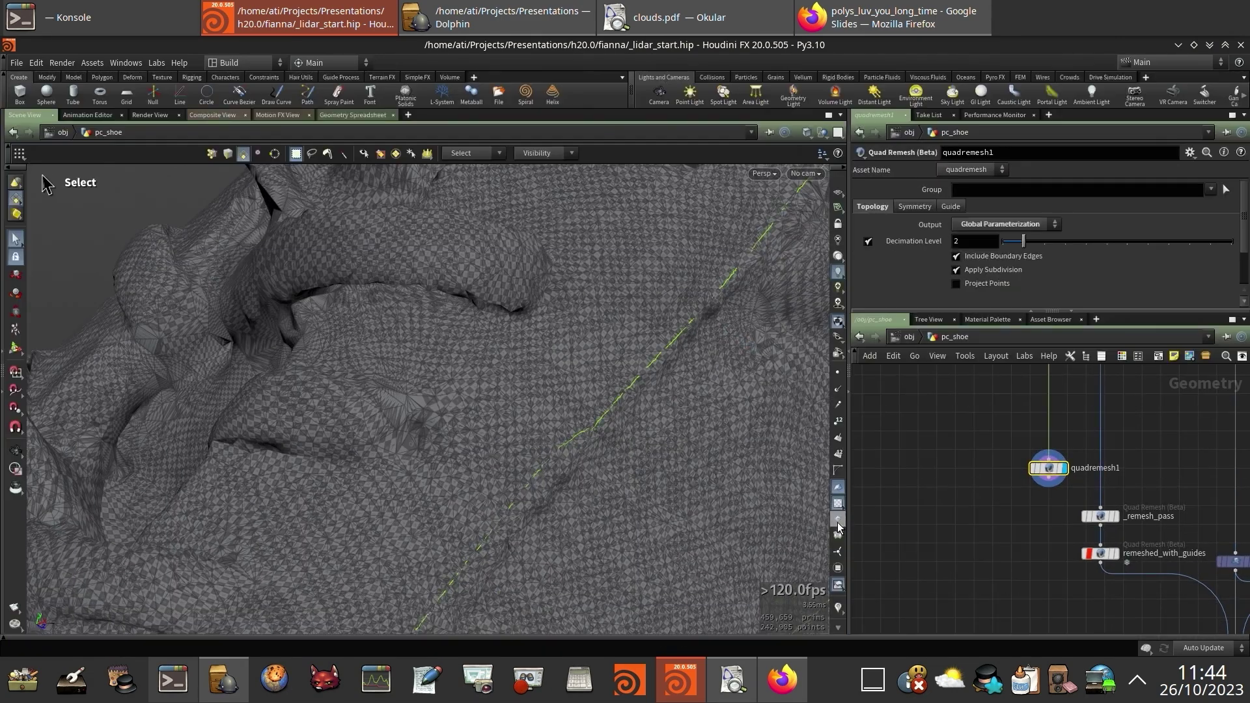
click(837, 322)
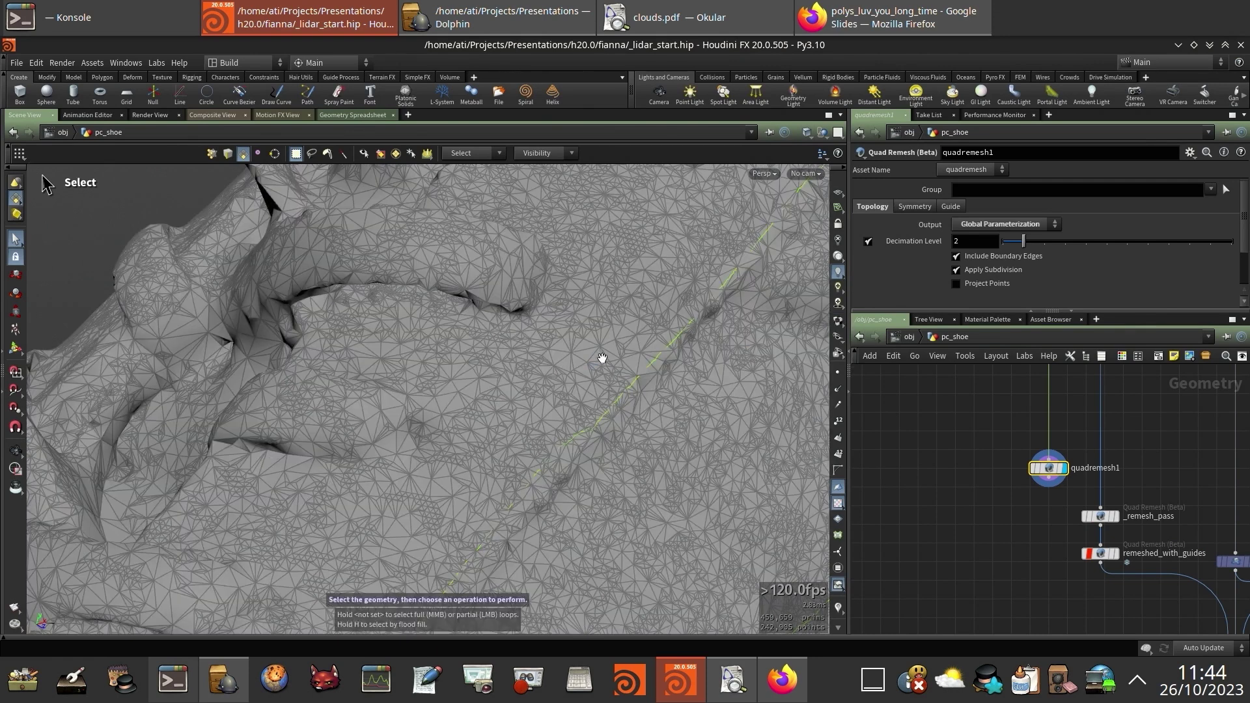
drag(602, 357, 516, 354)
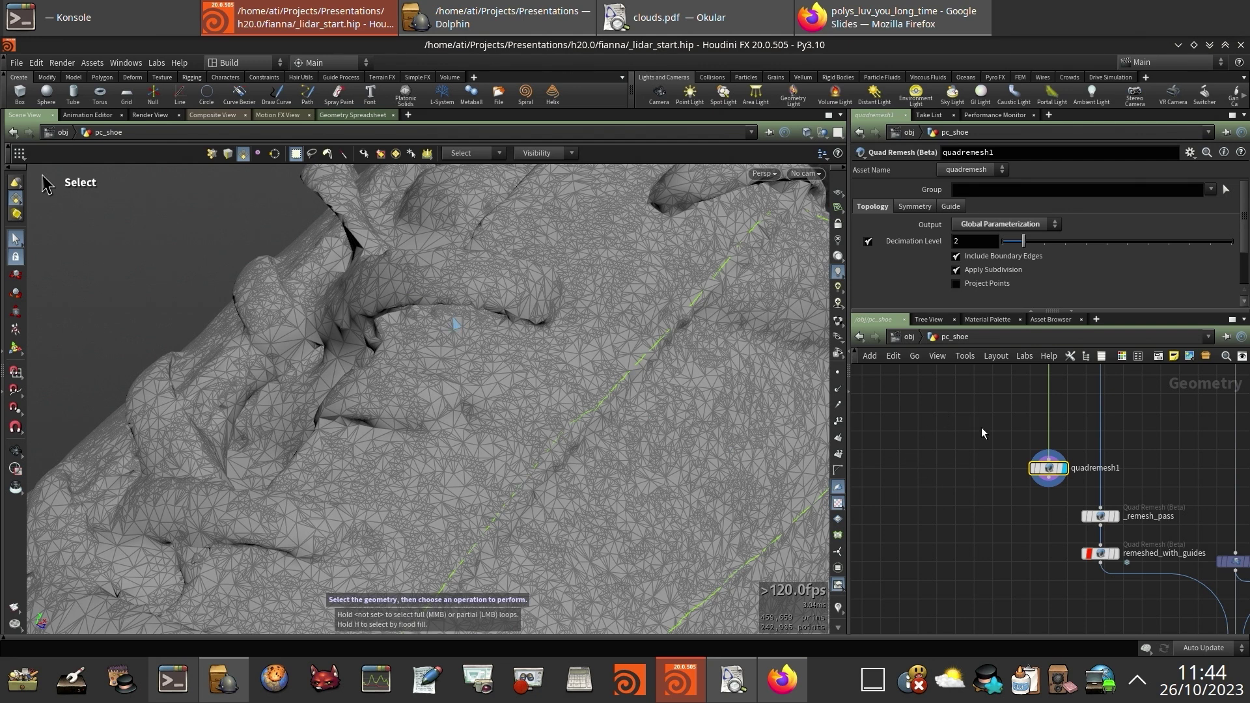
key(Return)
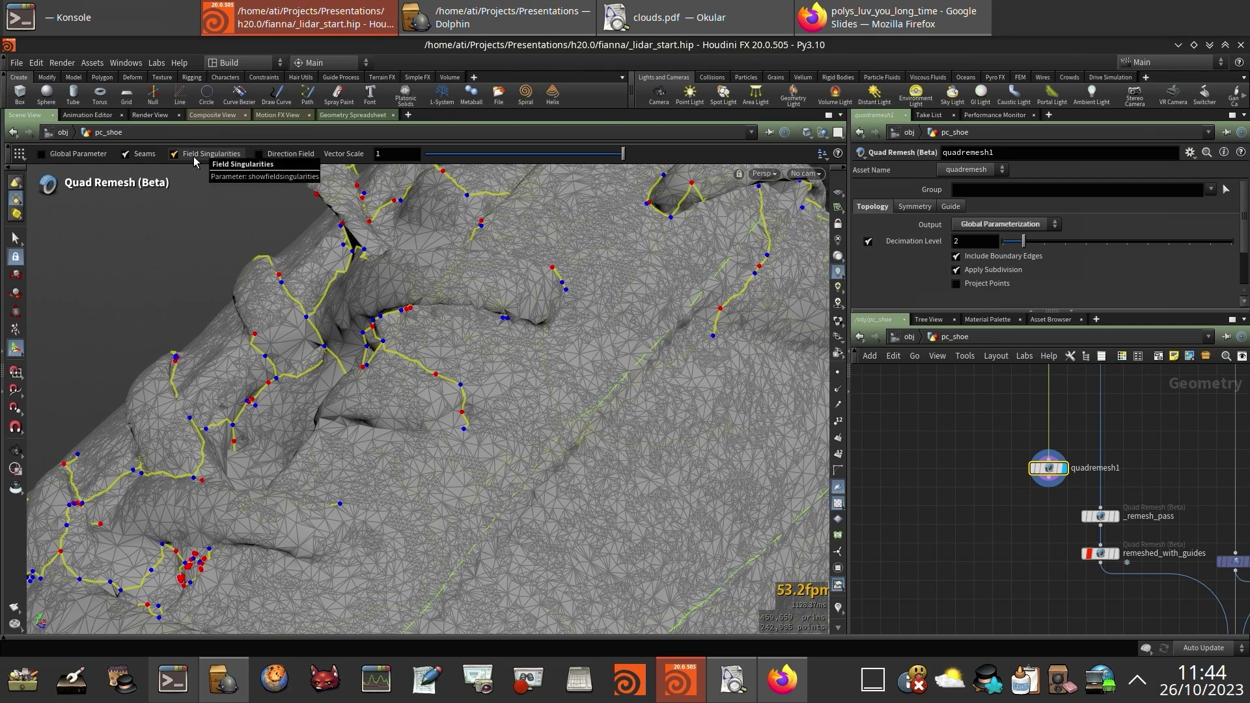
alt+right_drag(635, 244, 599, 329)
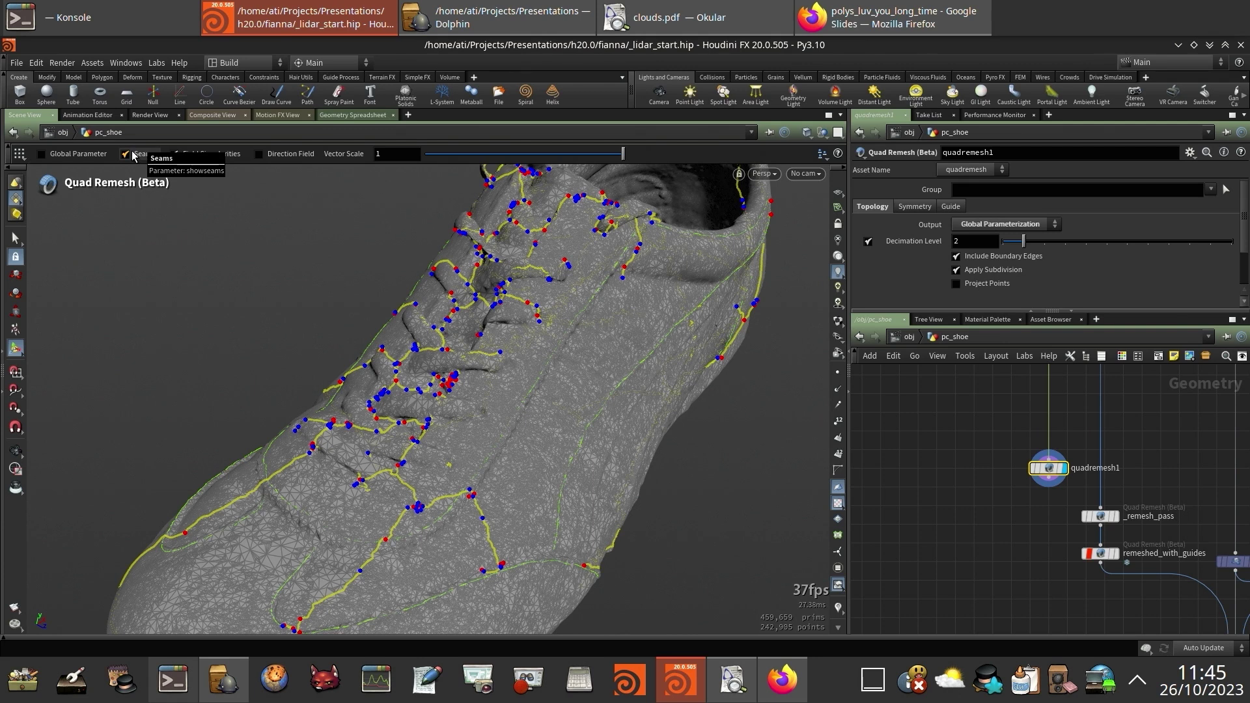
Turn off the Field Singularities and Seams guides, and show the Direction Field on the shoe for close inspection.
click(175, 154)
click(127, 154)
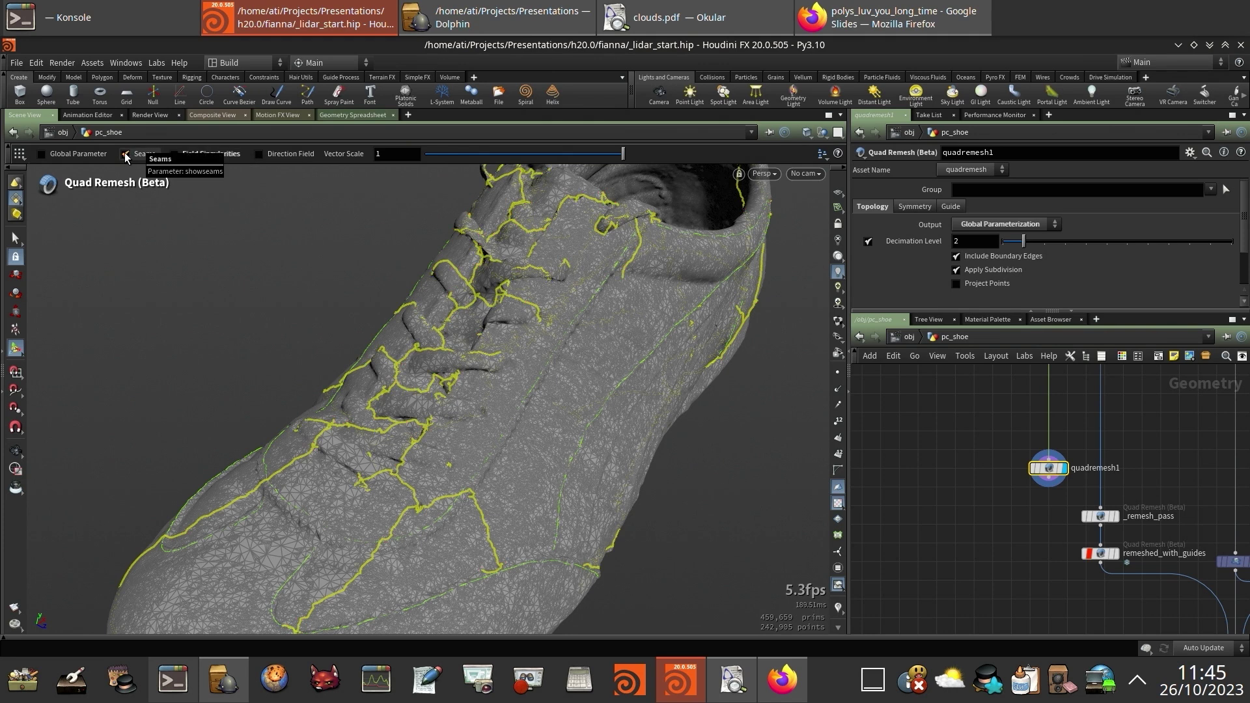
alt+right_drag(427, 260, 304, 246)
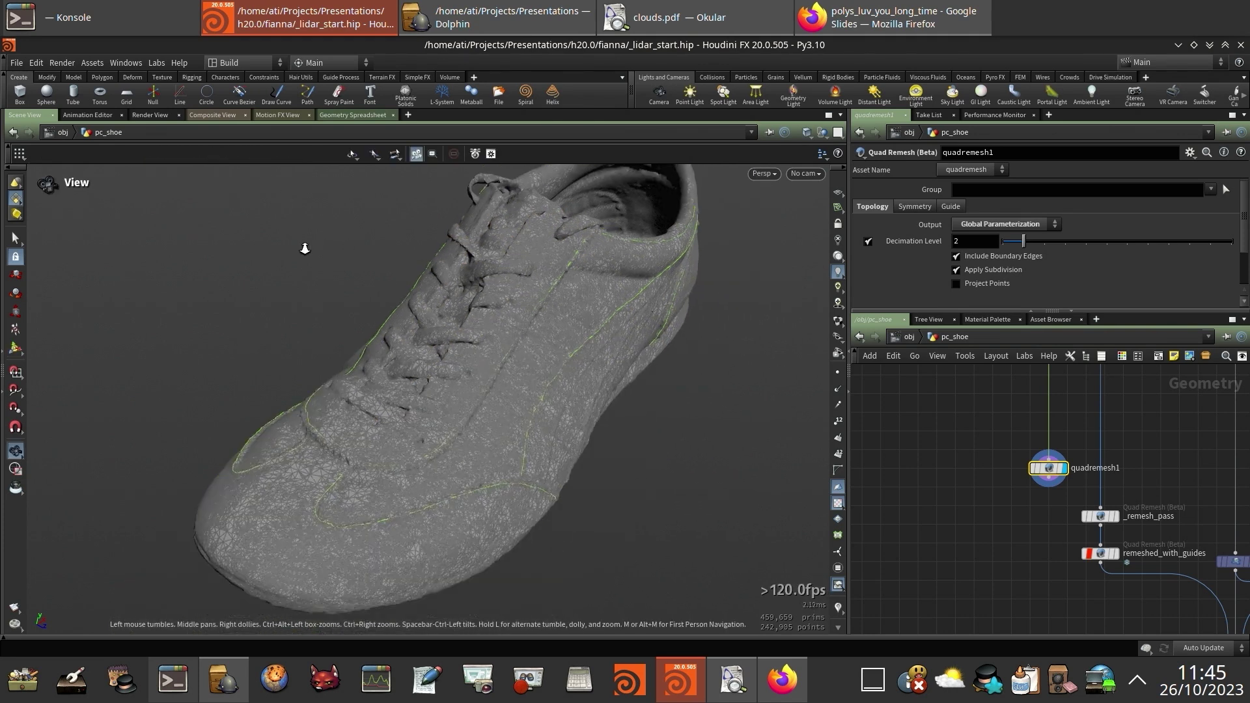
drag(466, 287, 334, 279)
key(Return)
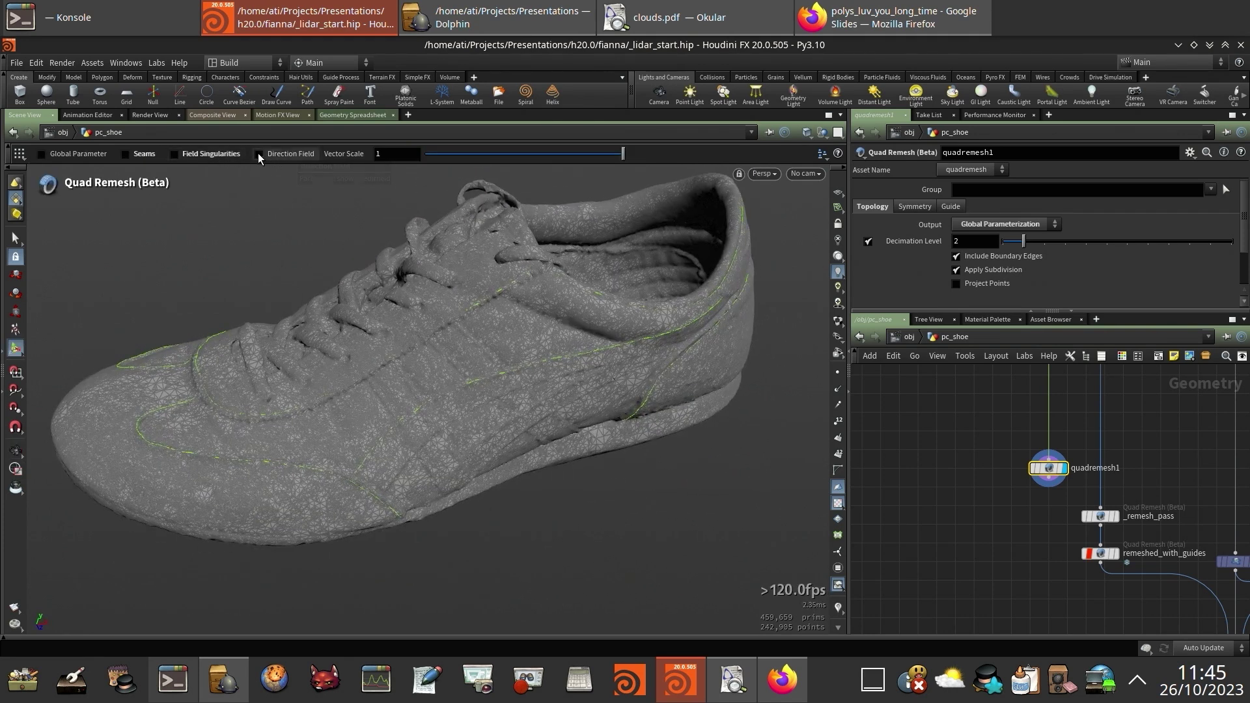
click(259, 155)
alt+right_drag(392, 331, 543, 352)
key(Return)
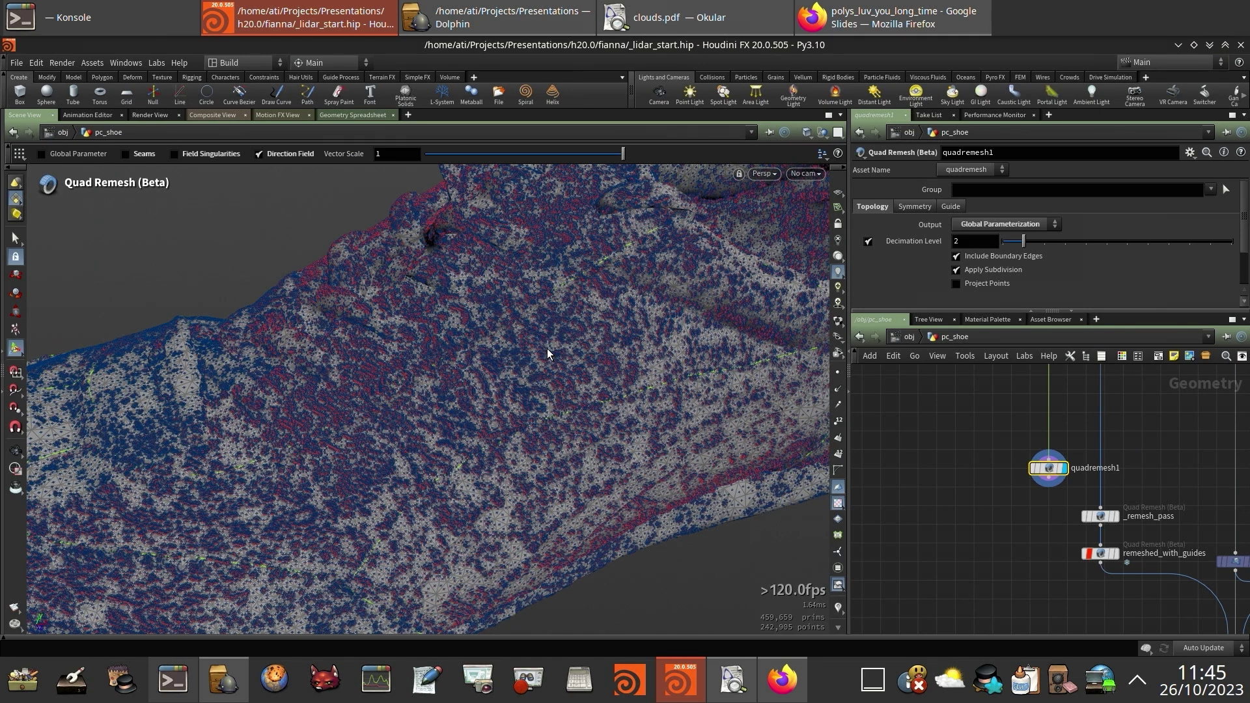
key(Escape)
right_drag(577, 367, 695, 363)
middle_drag(710, 365, 490, 311)
Template the merge1 node and compare the direction field with the remeshed shoes beside it.
middle_drag(1000, 532, 870, 403)
middle_drag(1060, 568, 930, 503)
click(990, 455)
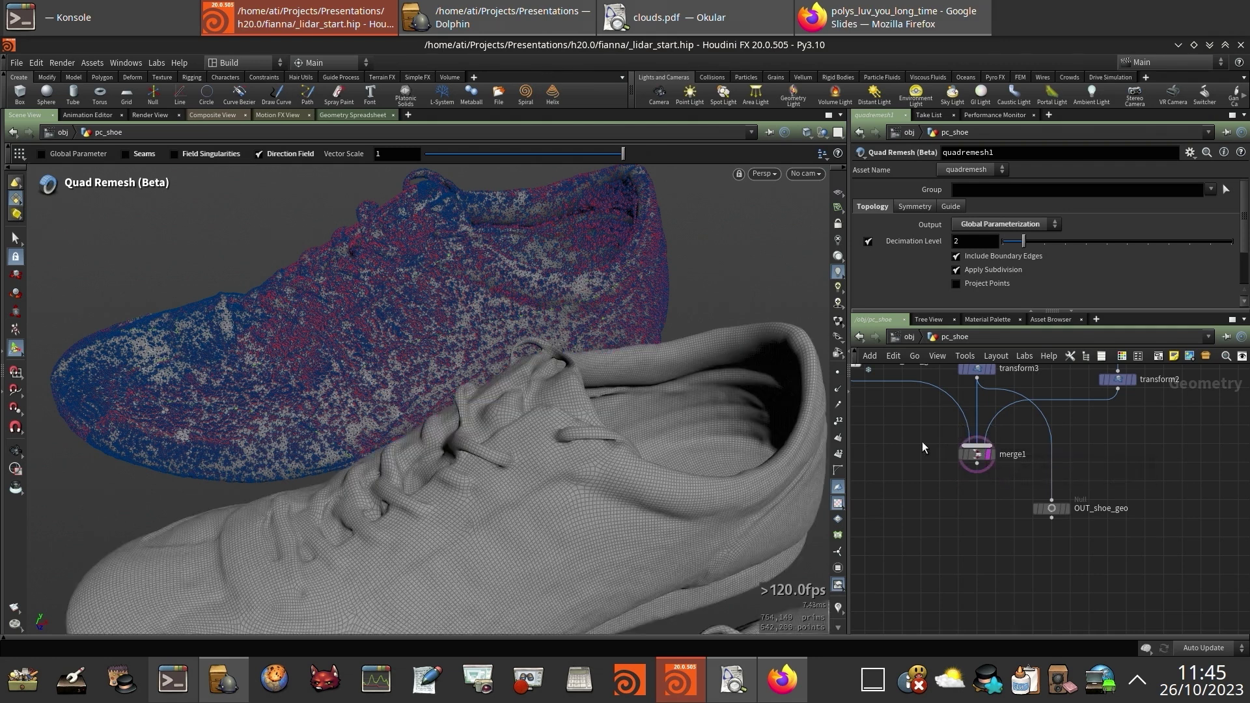
key(space)
right_drag(570, 386, 600, 391)
middle_drag(599, 391, 604, 352)
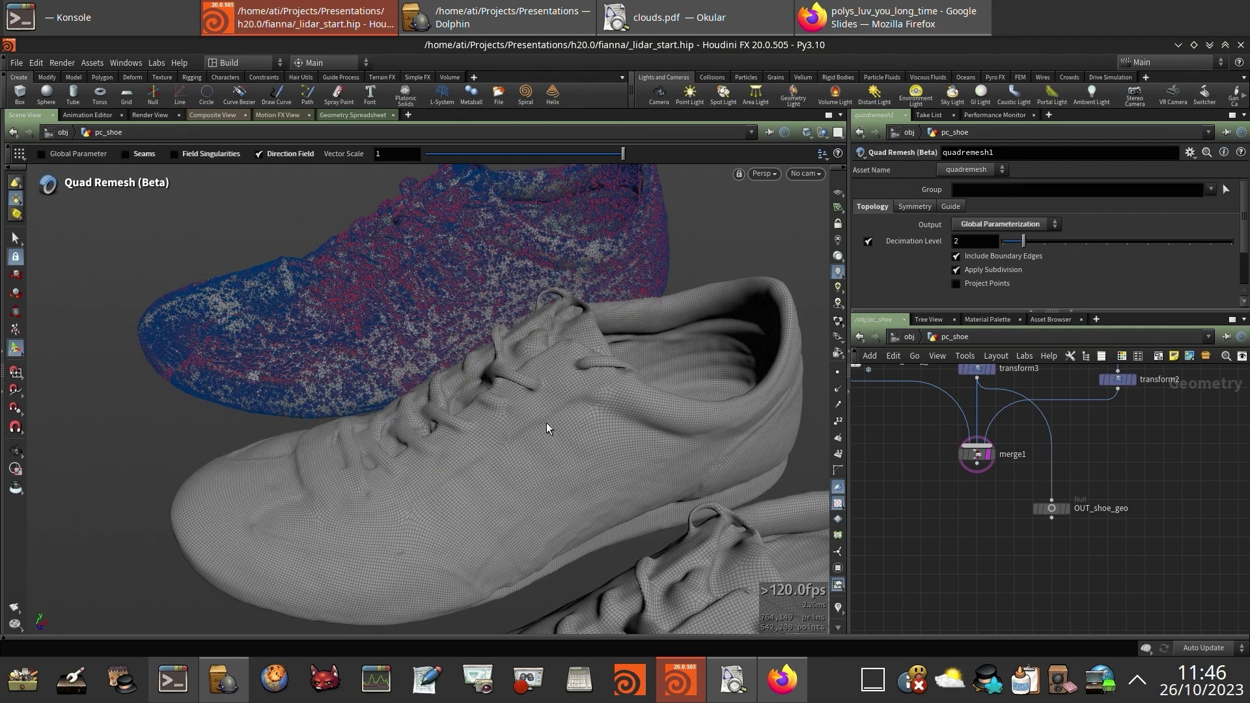
key(space)
drag(428, 331, 560, 370)
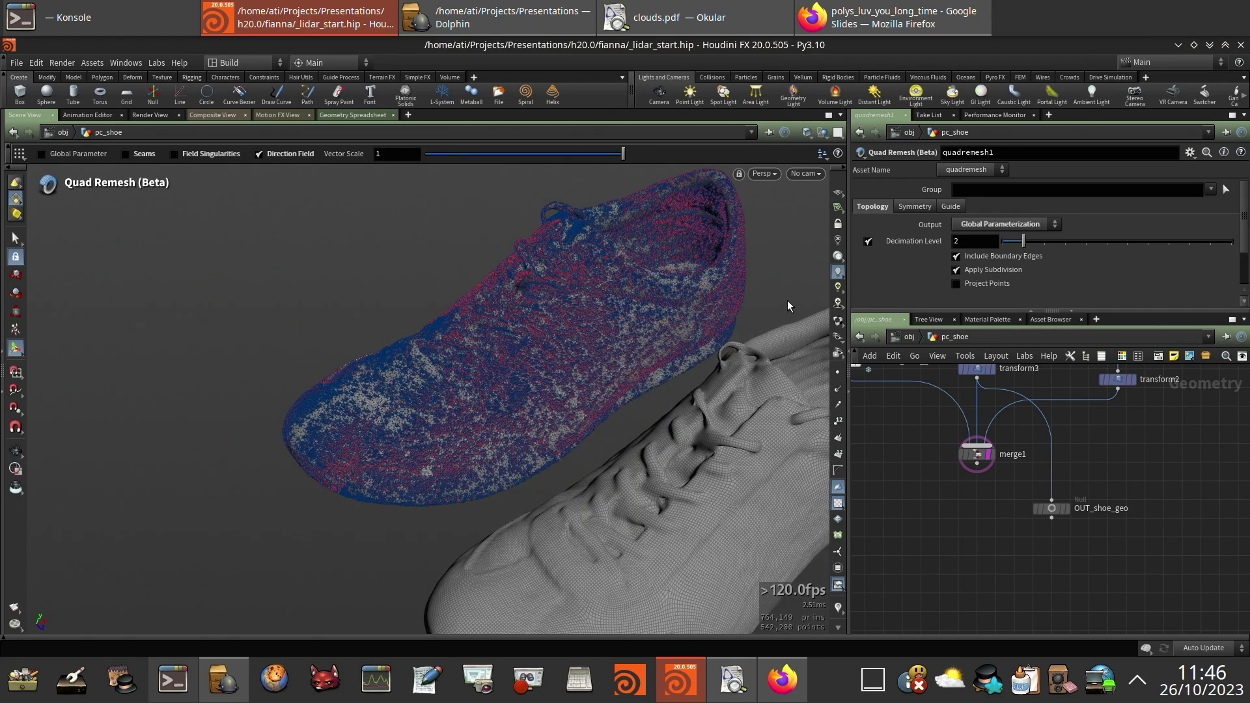
Set the Guide Attribute of quadremesh1 to crease.
middle_drag(920, 449, 982, 581)
middle_drag(924, 412, 1045, 459)
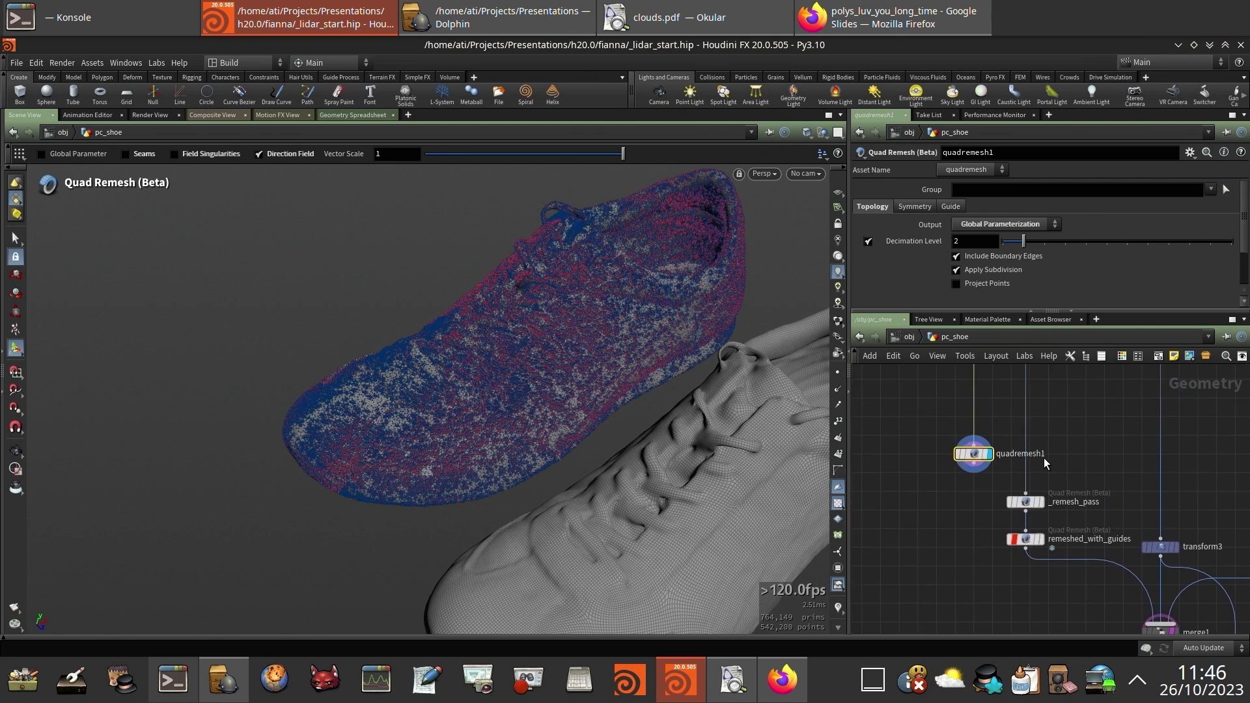
click(951, 207)
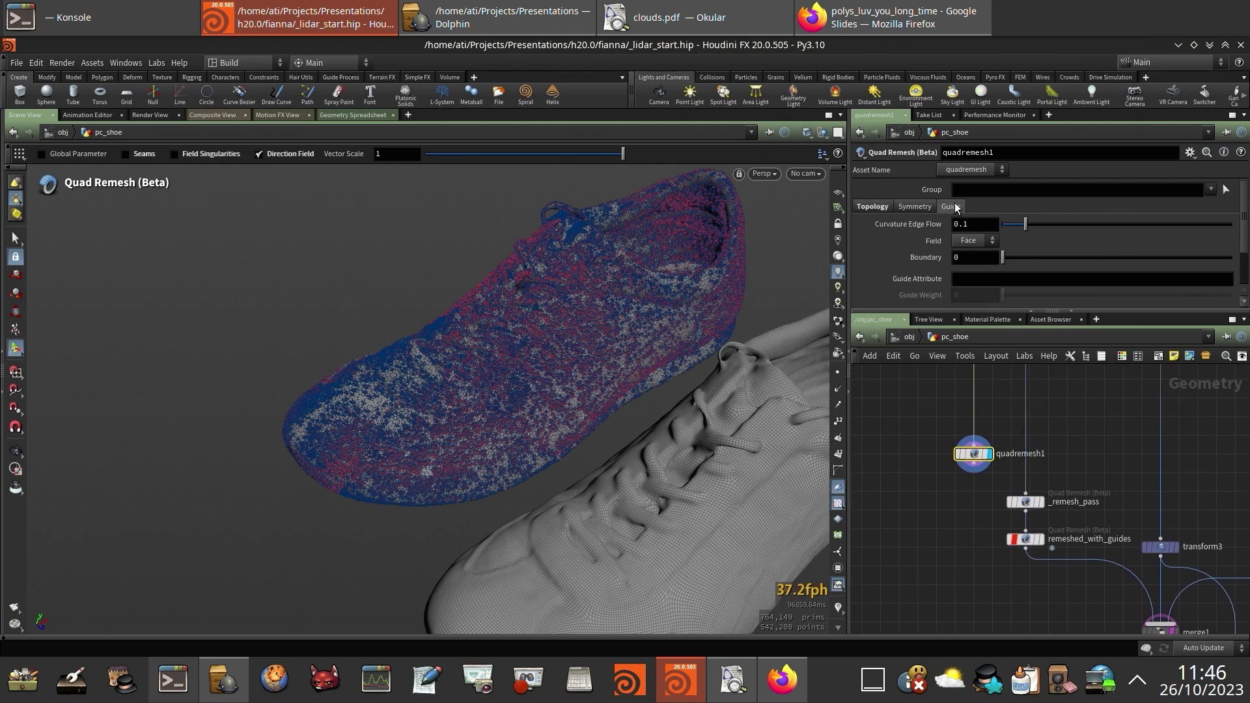
click(1036, 279)
text(crease)
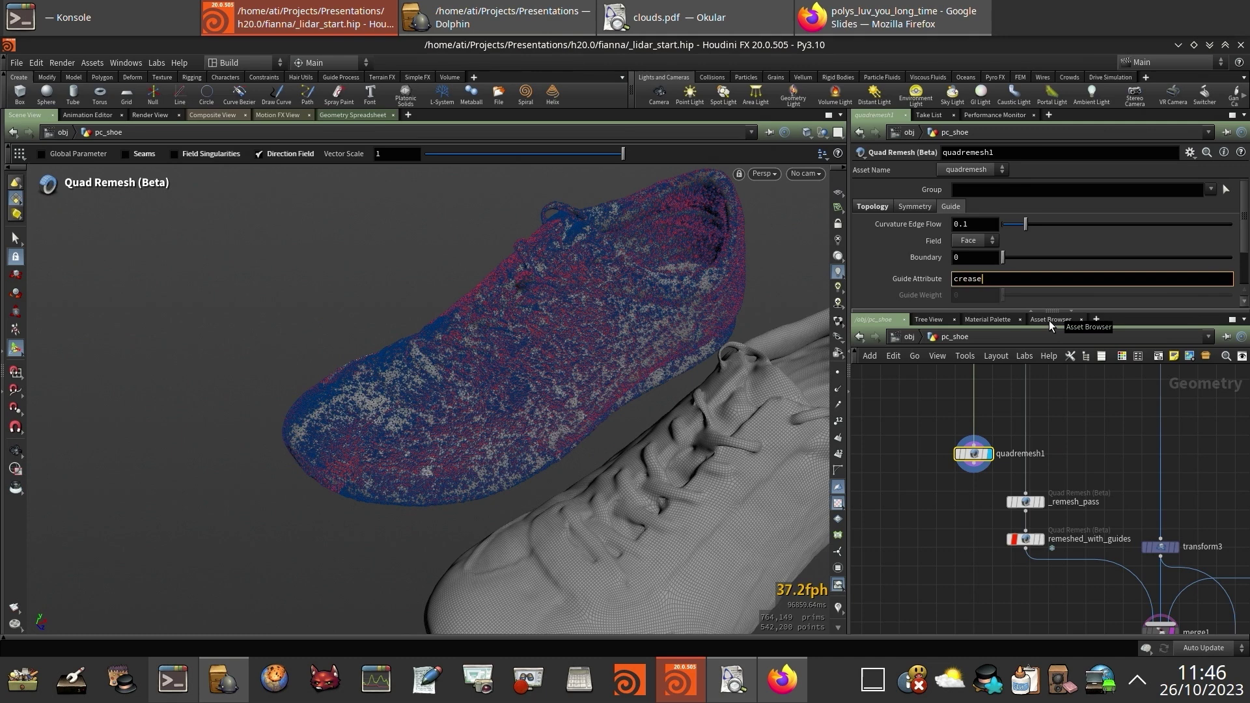
key(Return)
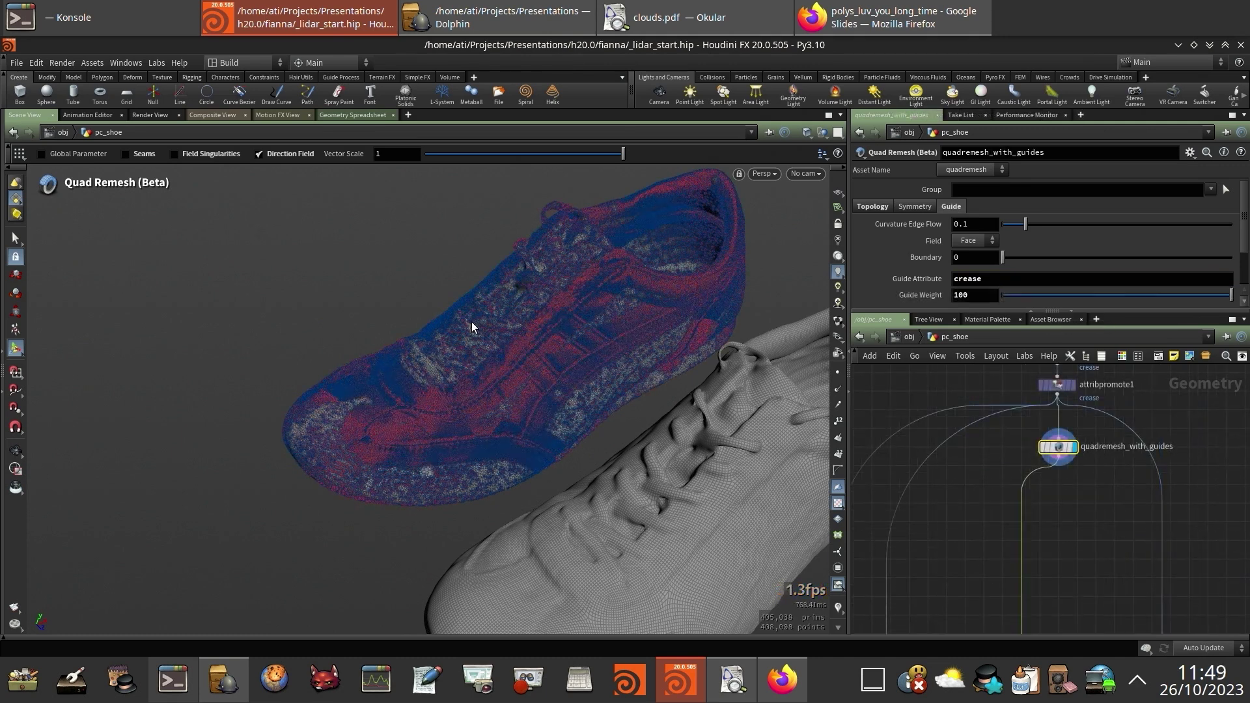
Examine the direction field of quadremesh_with_guides up close around the laces and the side stitching.
alt+right_drag(494, 352, 775, 349)
alt+drag(775, 349, 483, 352)
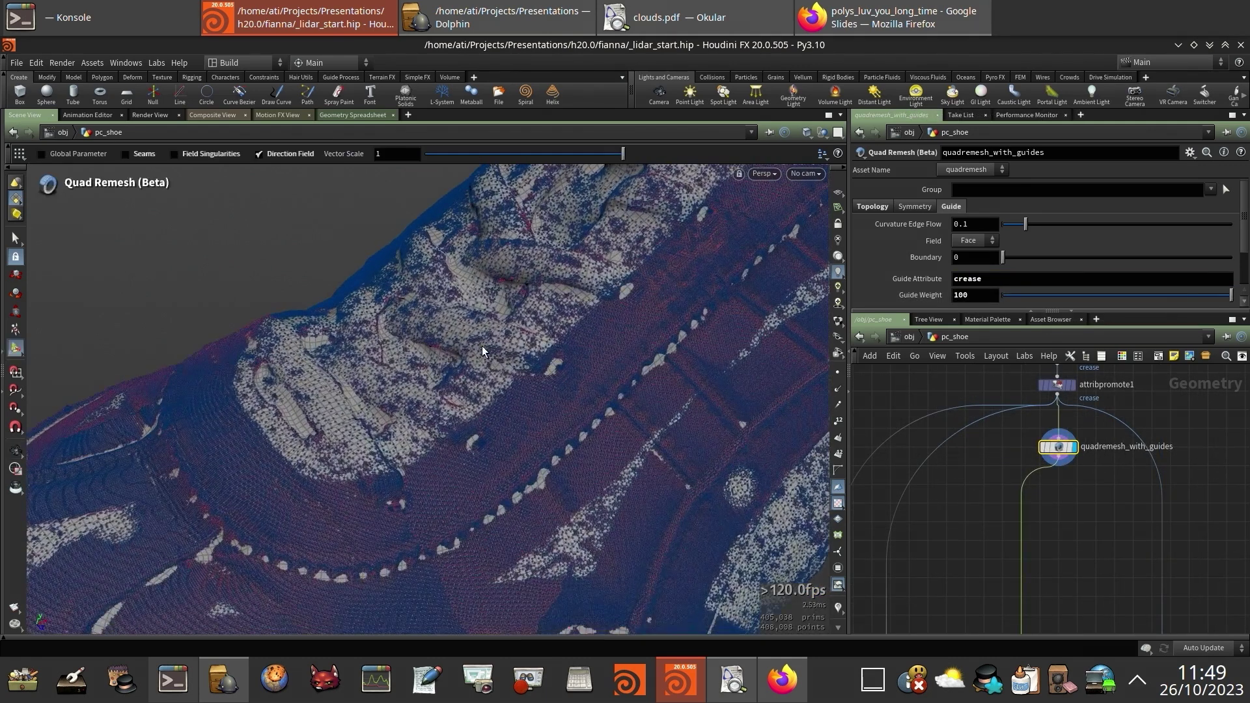
mouse_move(482, 352)
alt+right_down()
mouse_move(598, 341)
mouse_move(479, 366)
alt+right_up()
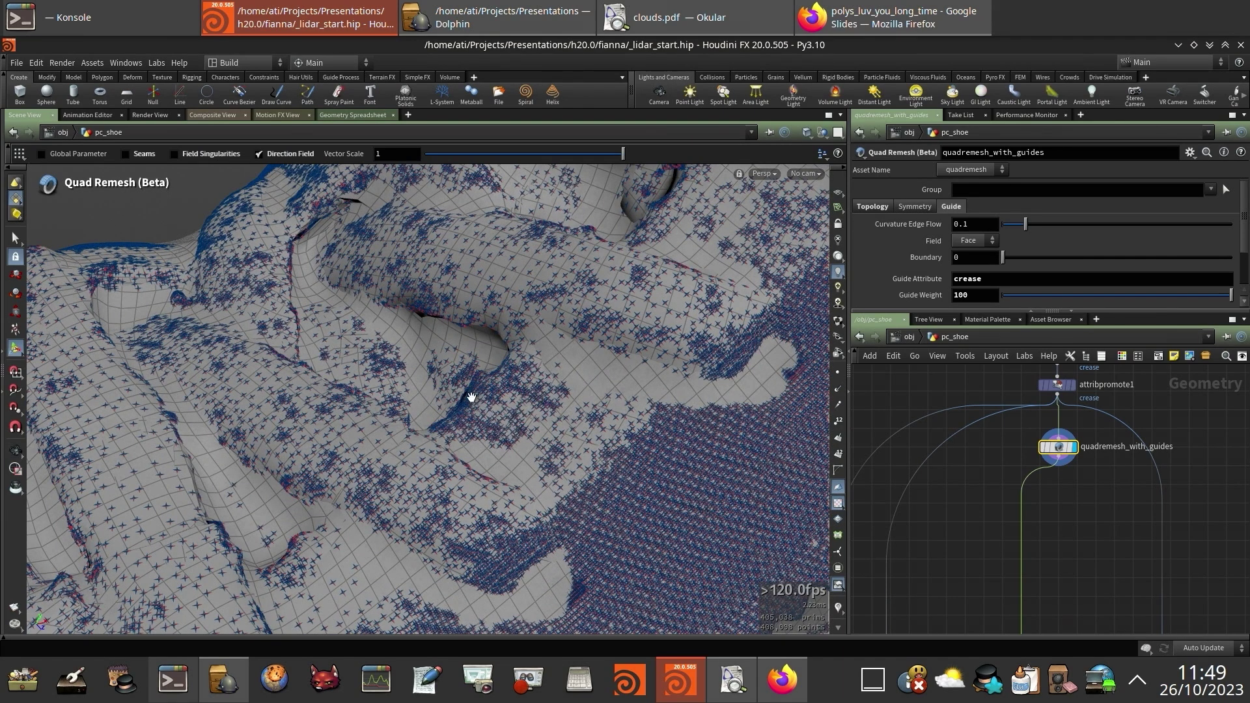
alt+right_drag(475, 400, 592, 400)
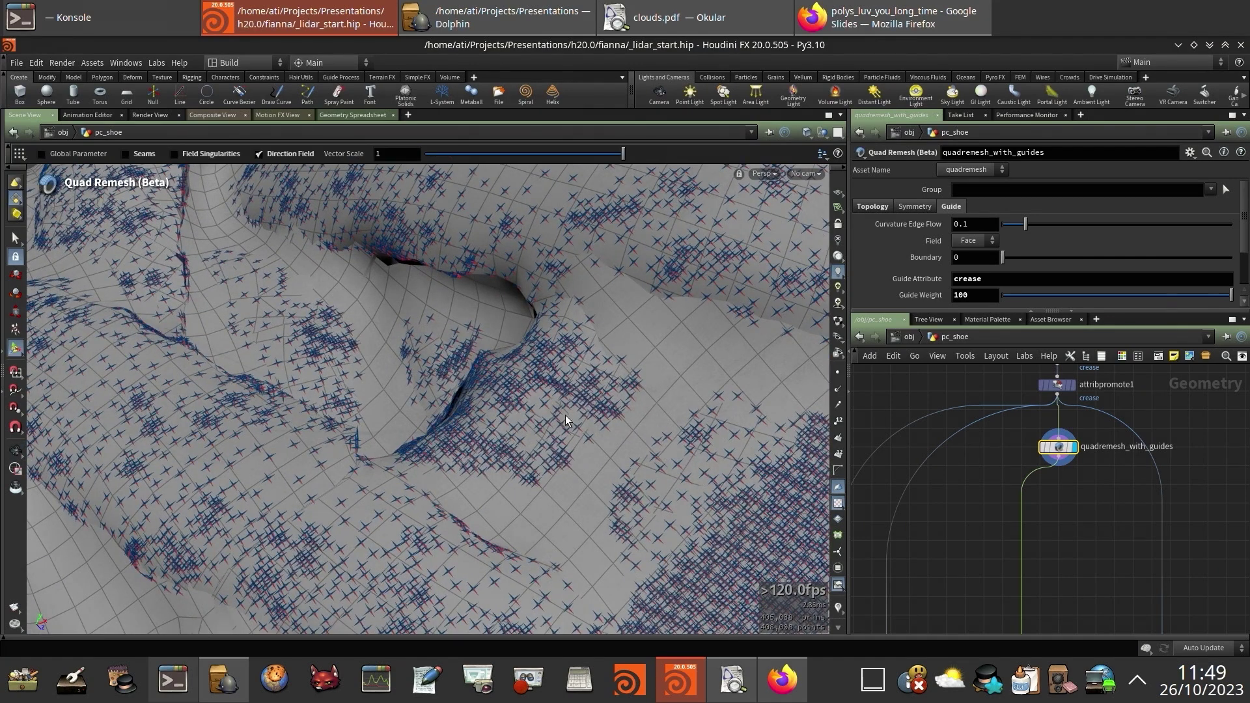
alt+right_drag(671, 470, 578, 472)
alt+middle_drag(578, 471, 518, 329)
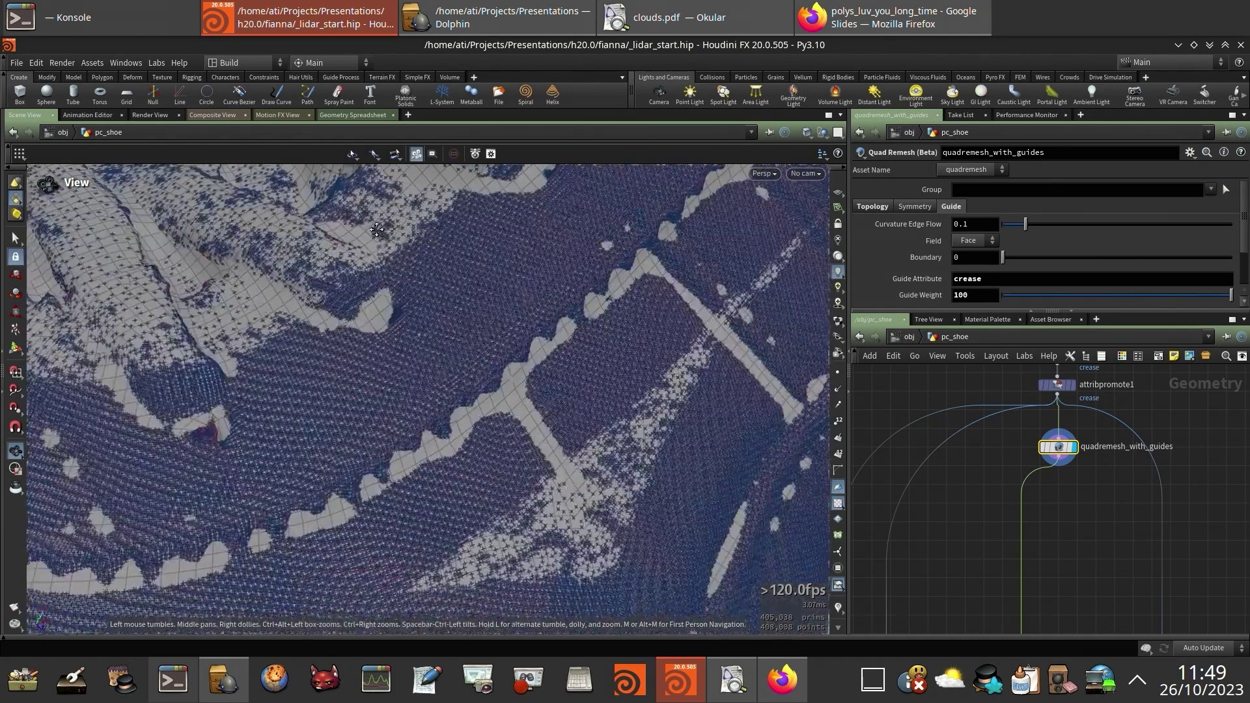
alt+right_drag(642, 364, 561, 318)
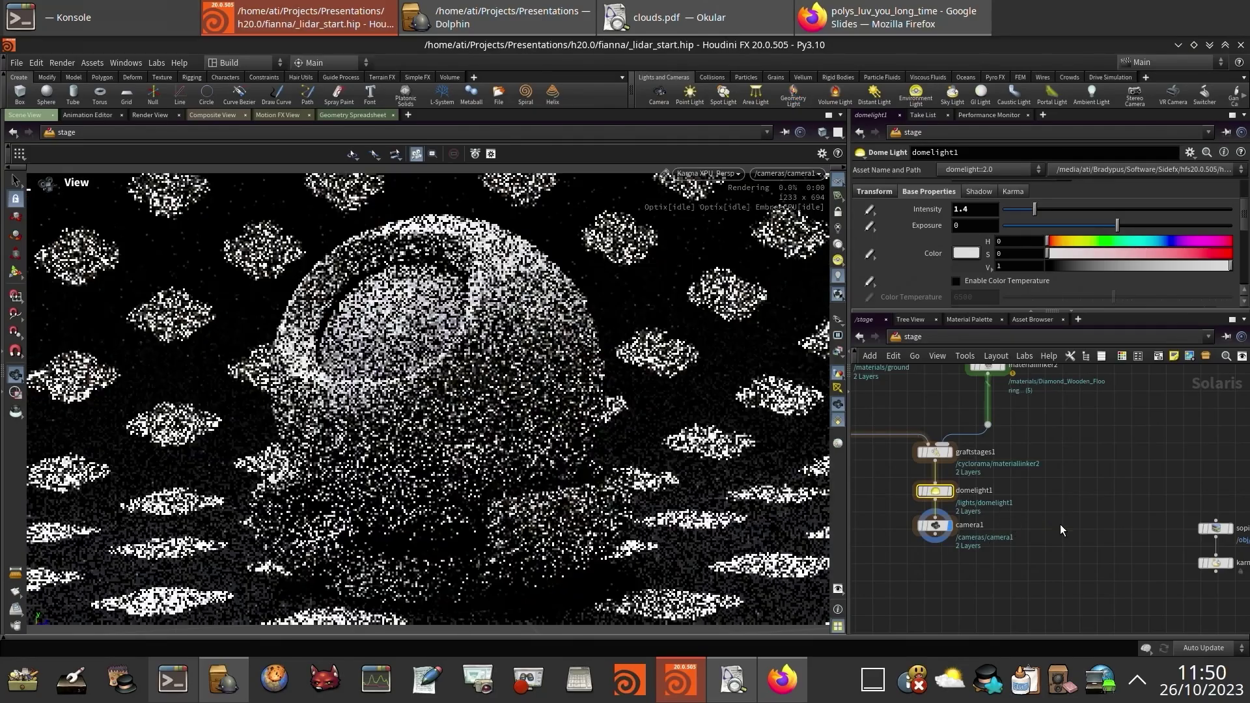
Open the ground material inside materiallibrary1 and connect the hmtlxcircles2d1 pattern to the Base input of mtlxstandard_surface.
double_click(1040, 478)
double_click(1041, 478)
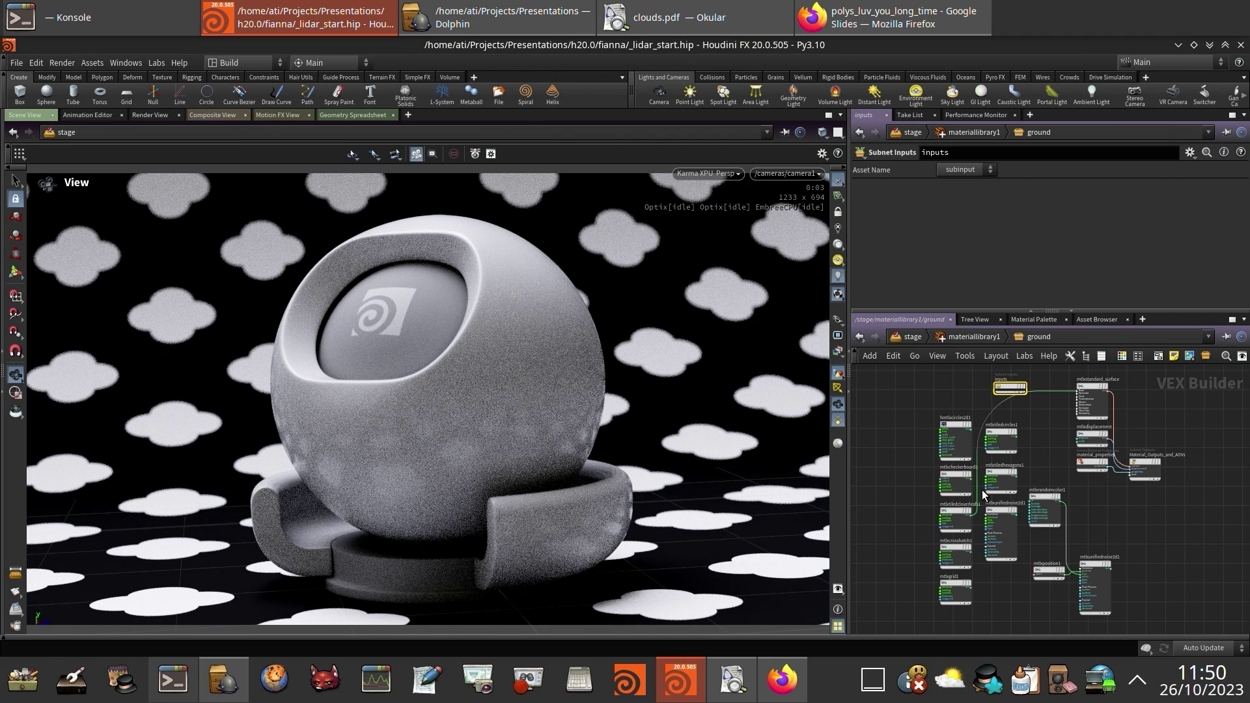
scroll(977, 417, up, 4)
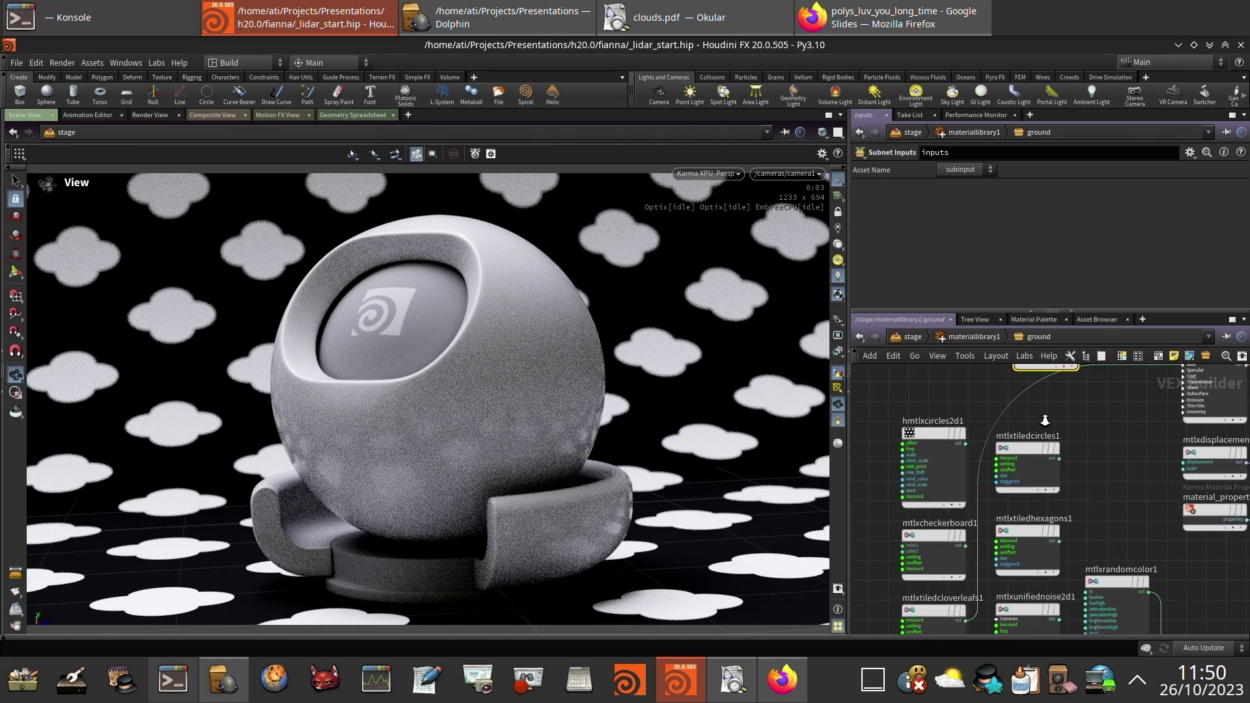
click(966, 443)
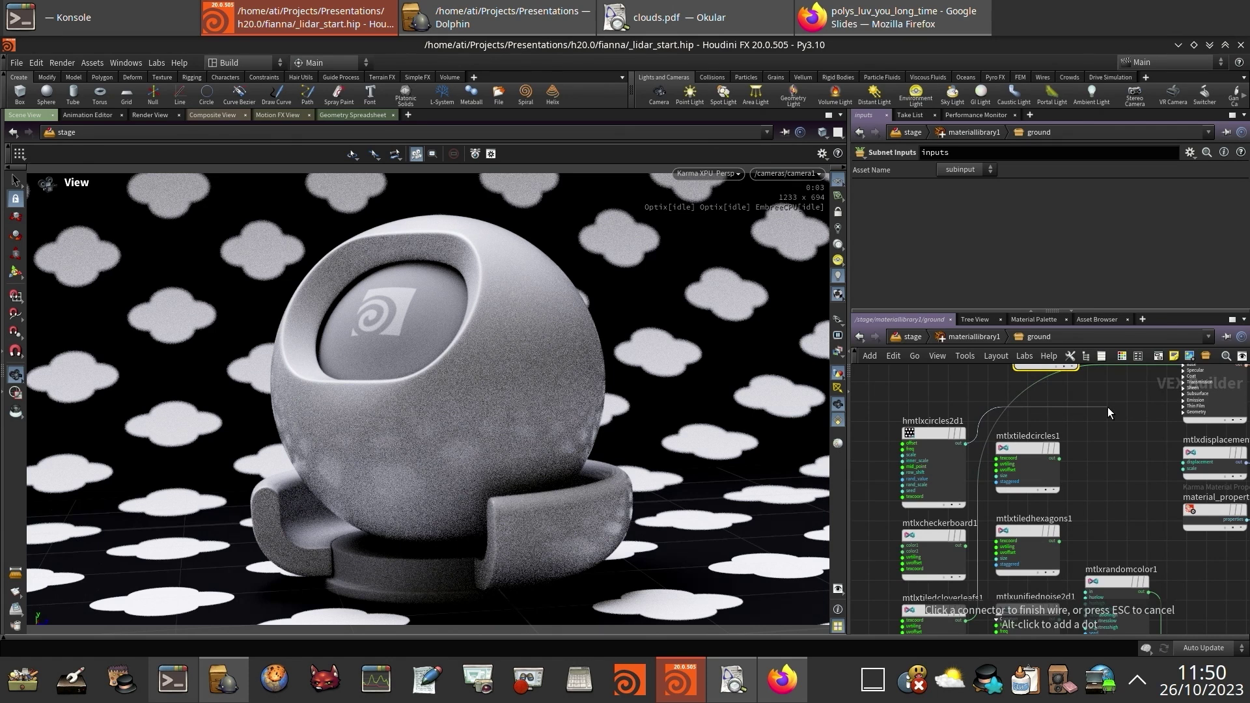
middle_drag(1108, 407, 1073, 507)
click(1140, 473)
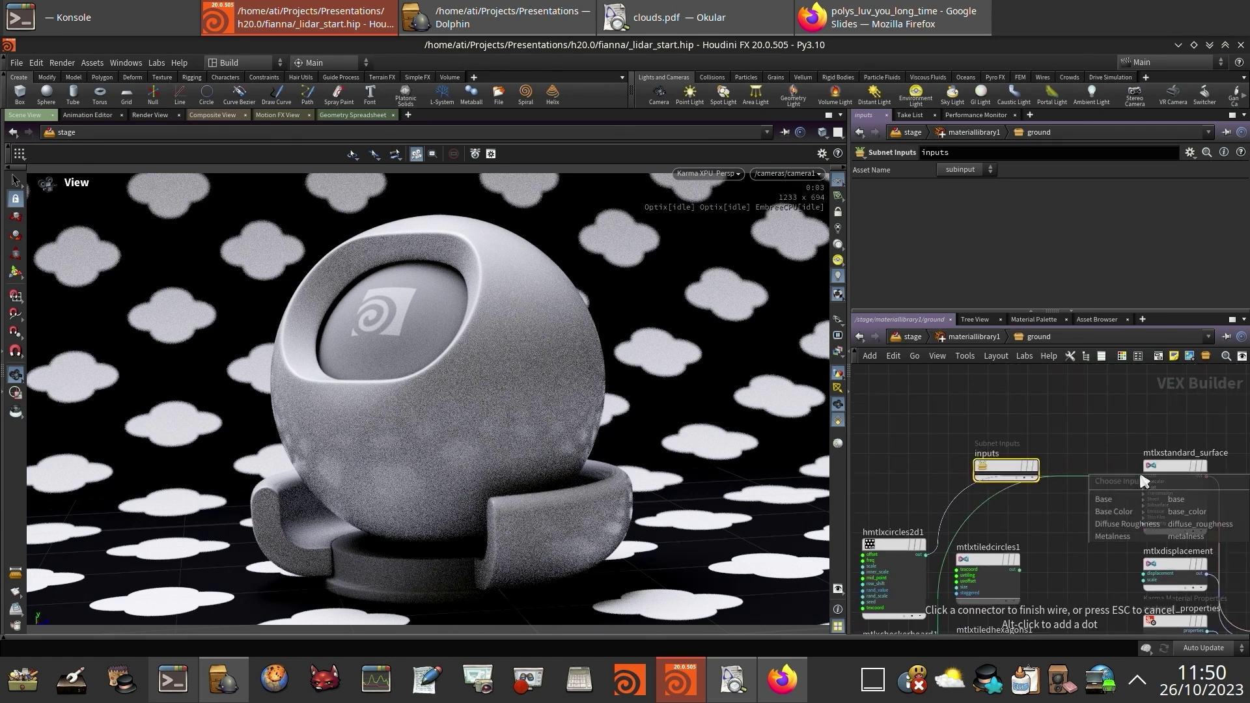
click(1146, 500)
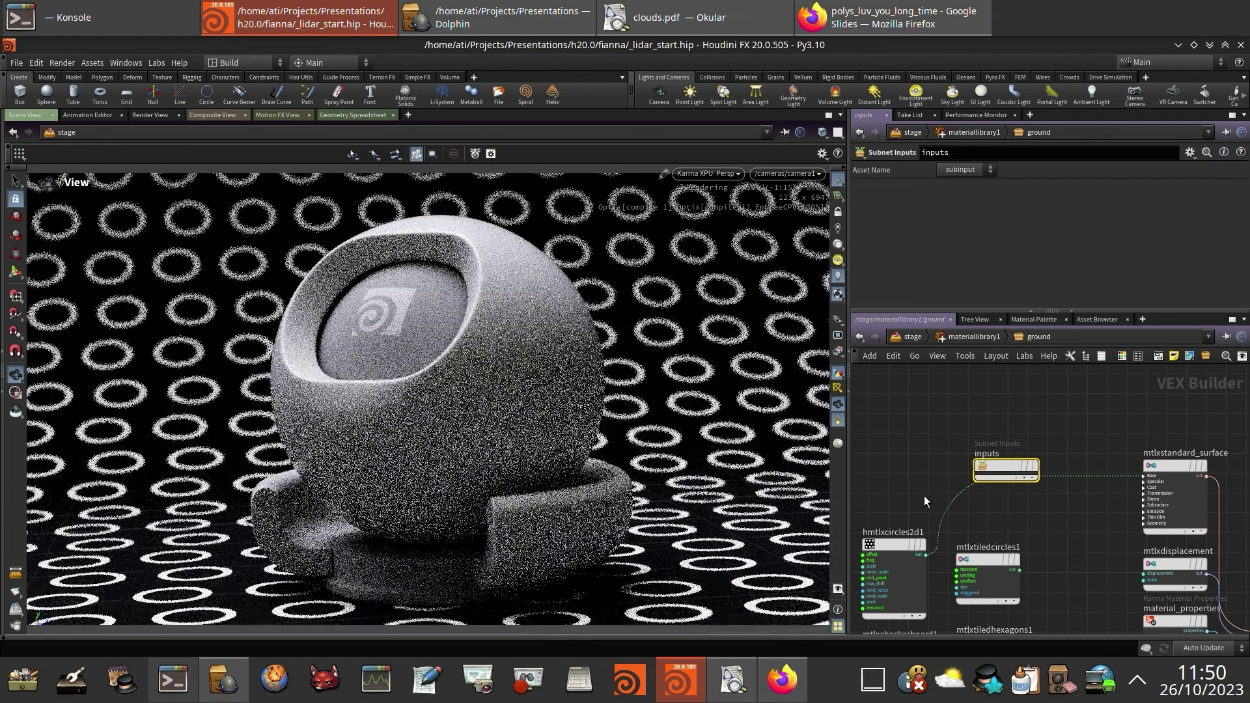
Connect mtlxtiledhexagons1 to the Base input of mtlxstandard_surface and show the hexagon node's parameters.
middle_drag(925, 495, 954, 404)
middle_drag(977, 564, 975, 426)
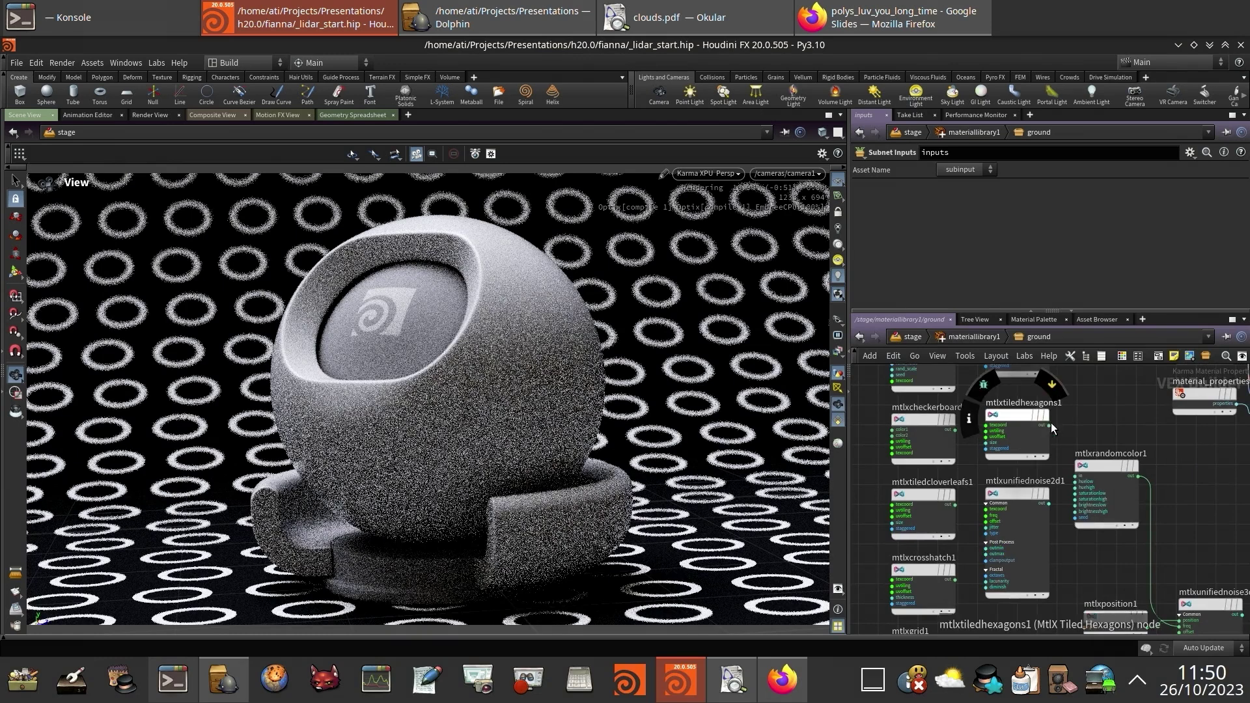
middle_drag(1096, 399, 1049, 468)
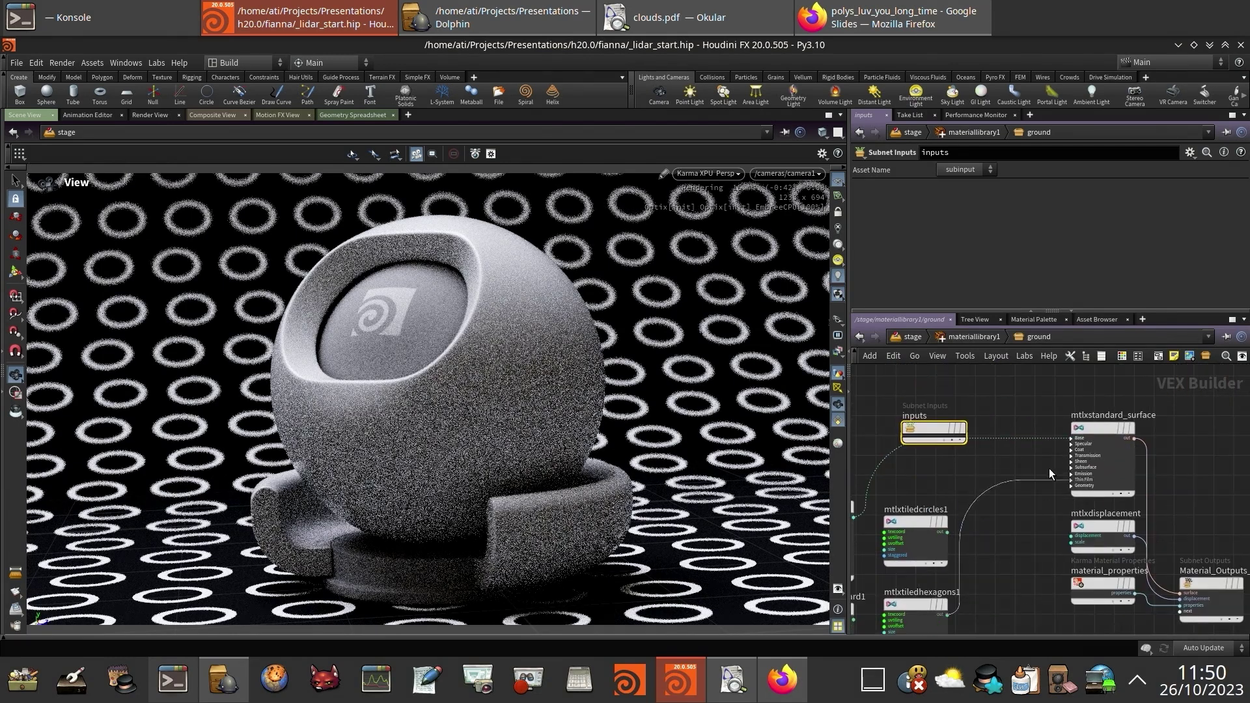
click(1086, 456)
click(1105, 478)
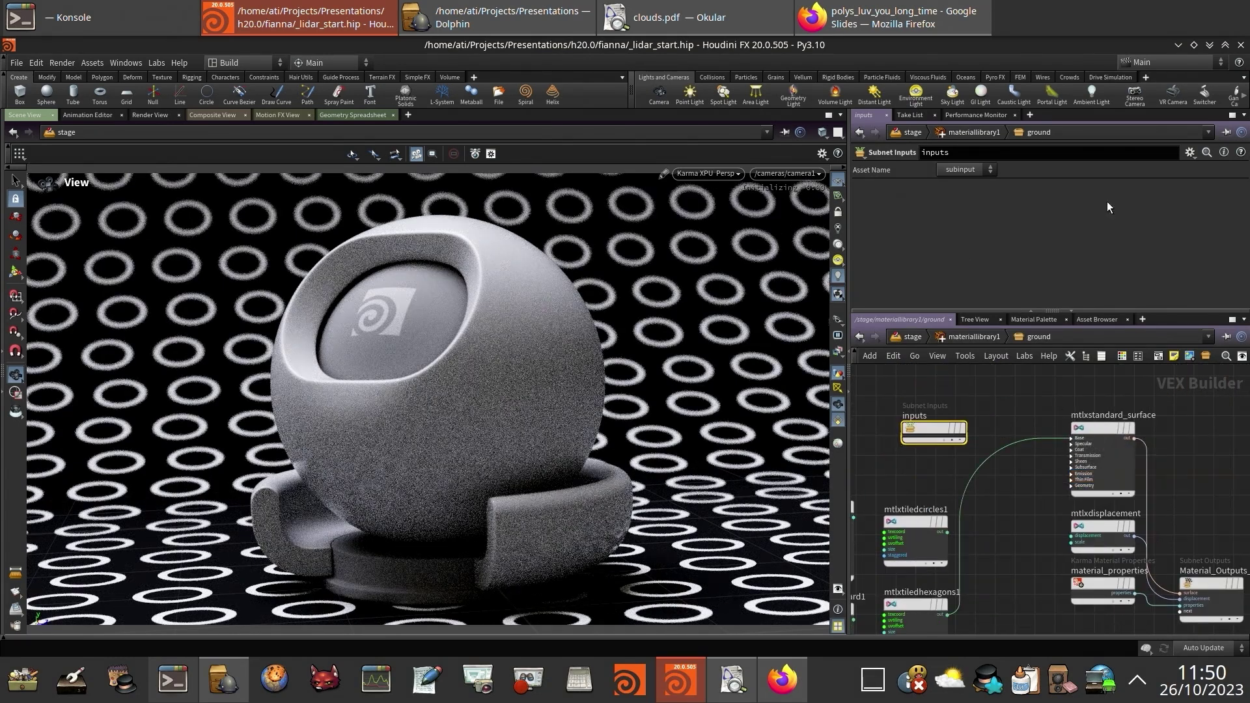
click(917, 615)
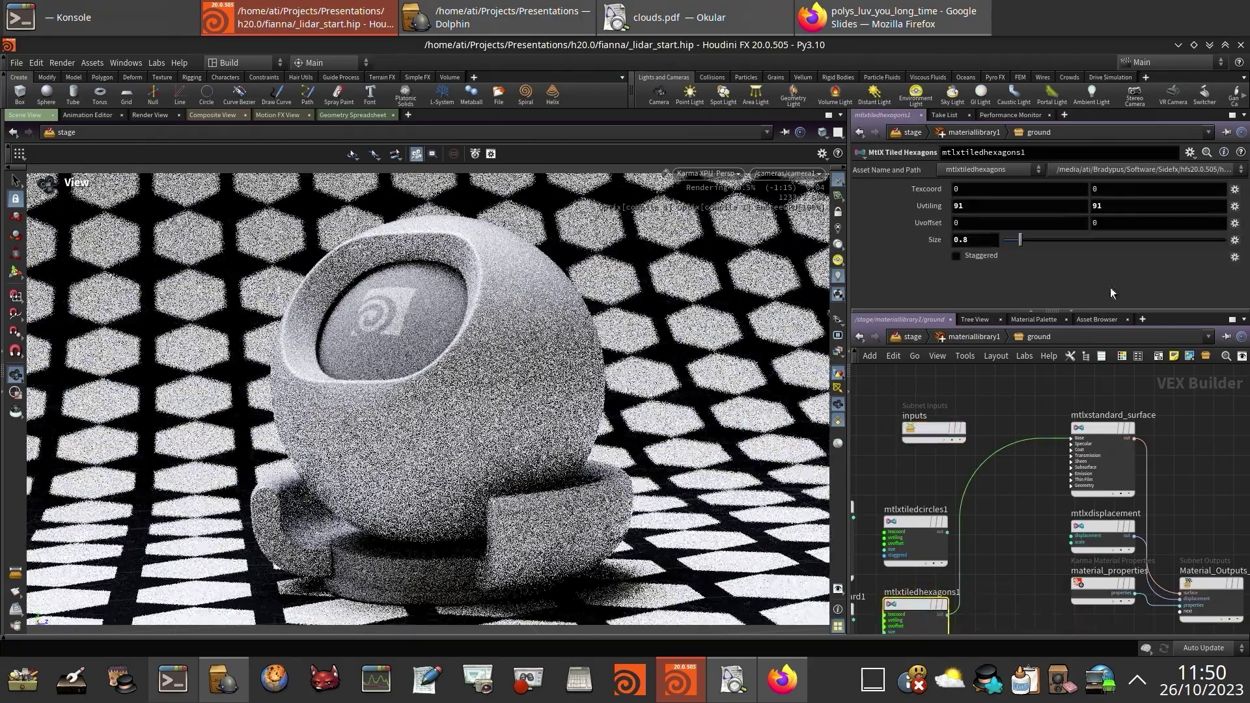
Look over the remaining pattern nodes, return to the stage network and select materiallinker2.
middle_drag(1046, 530, 1083, 350)
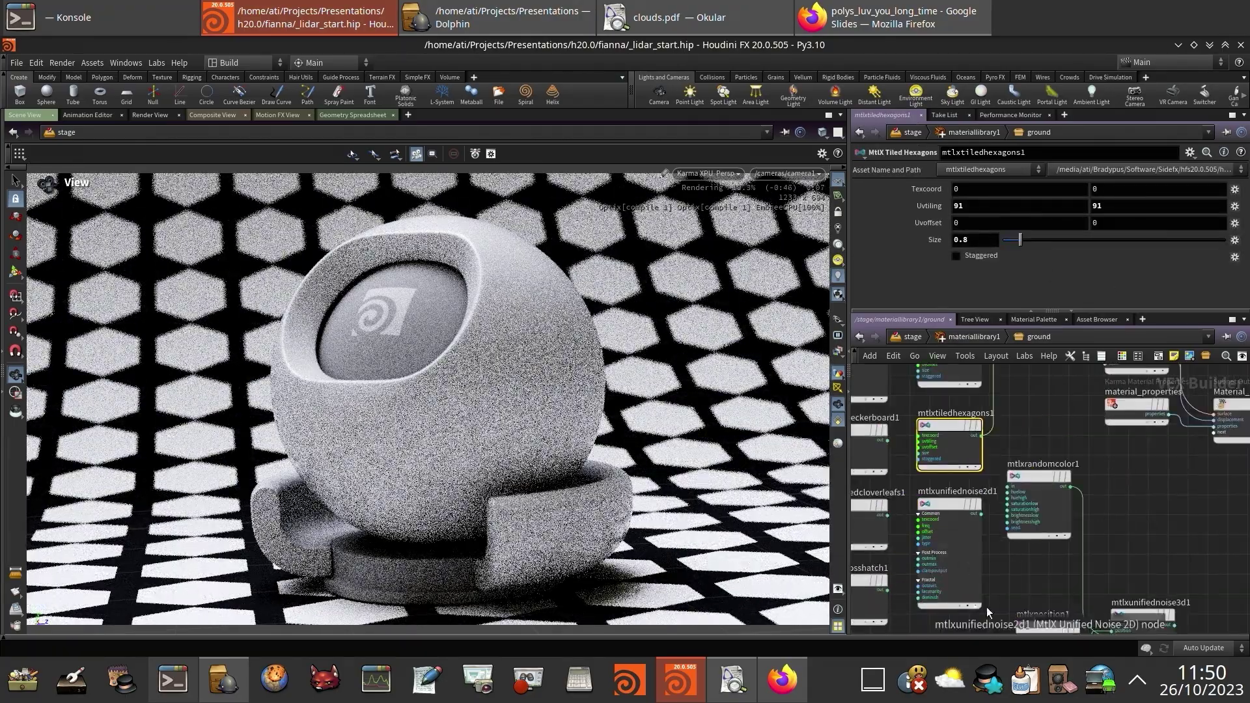
middle_drag(986, 607, 1074, 566)
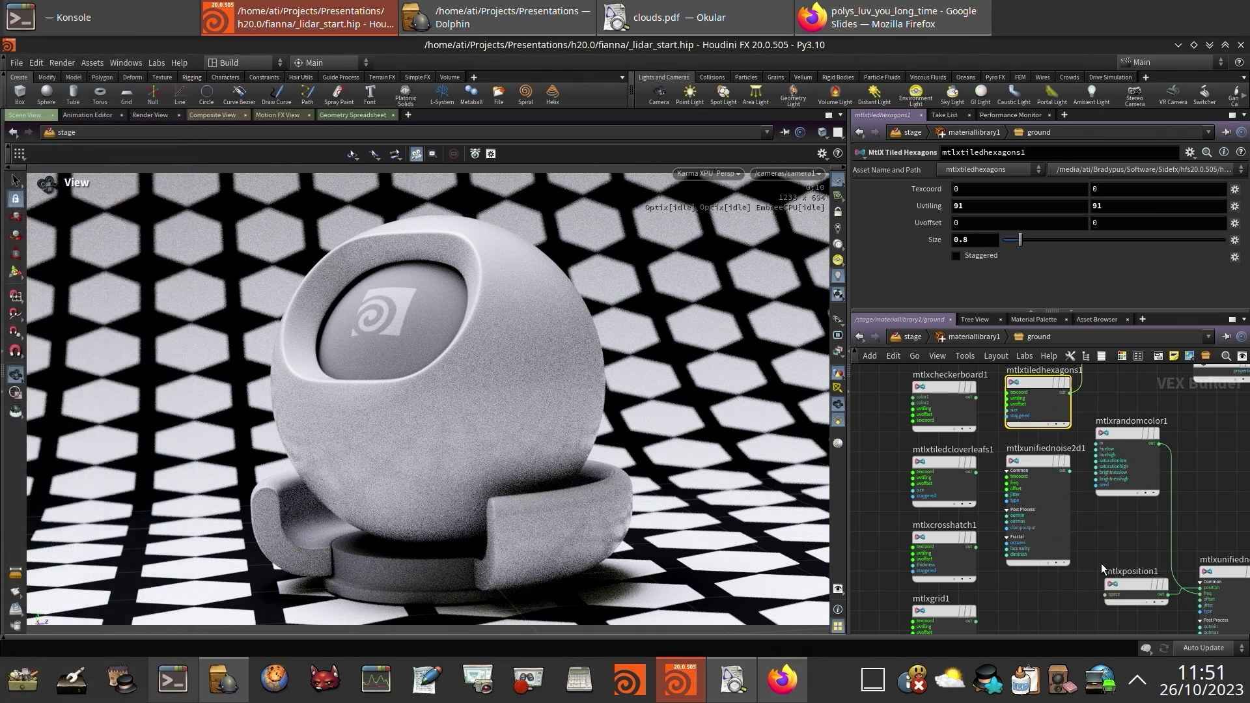
key(u)
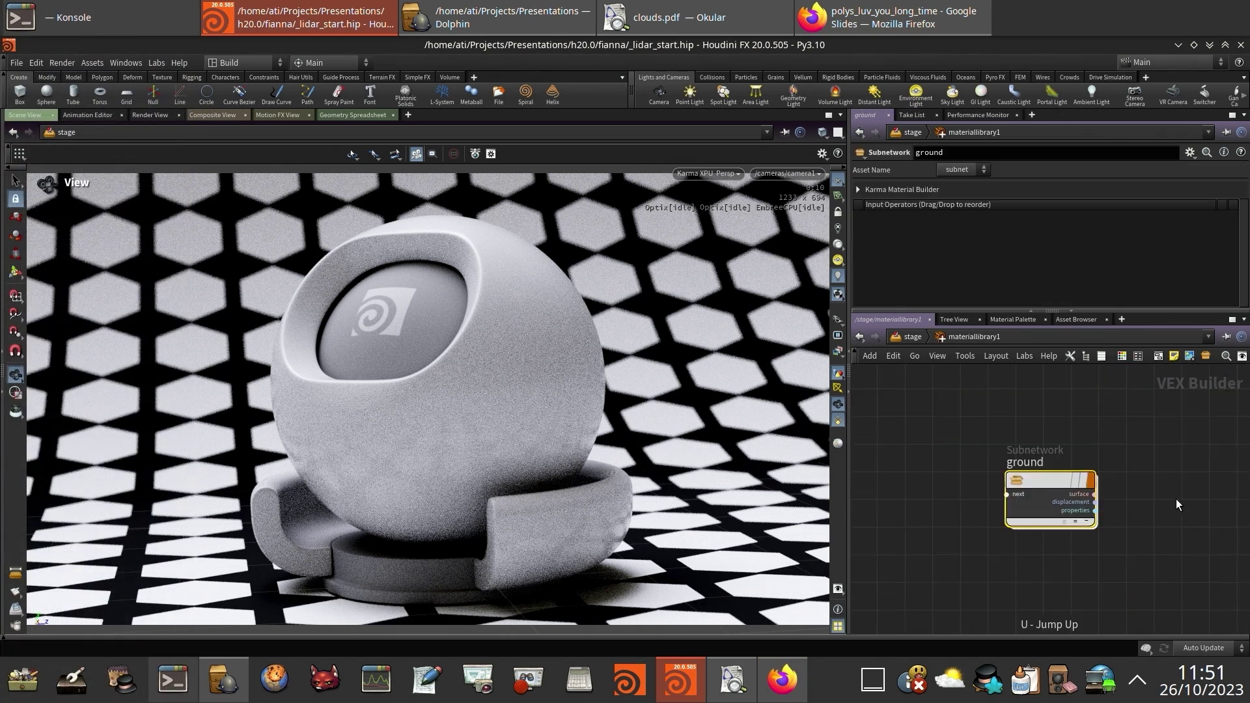
key(u)
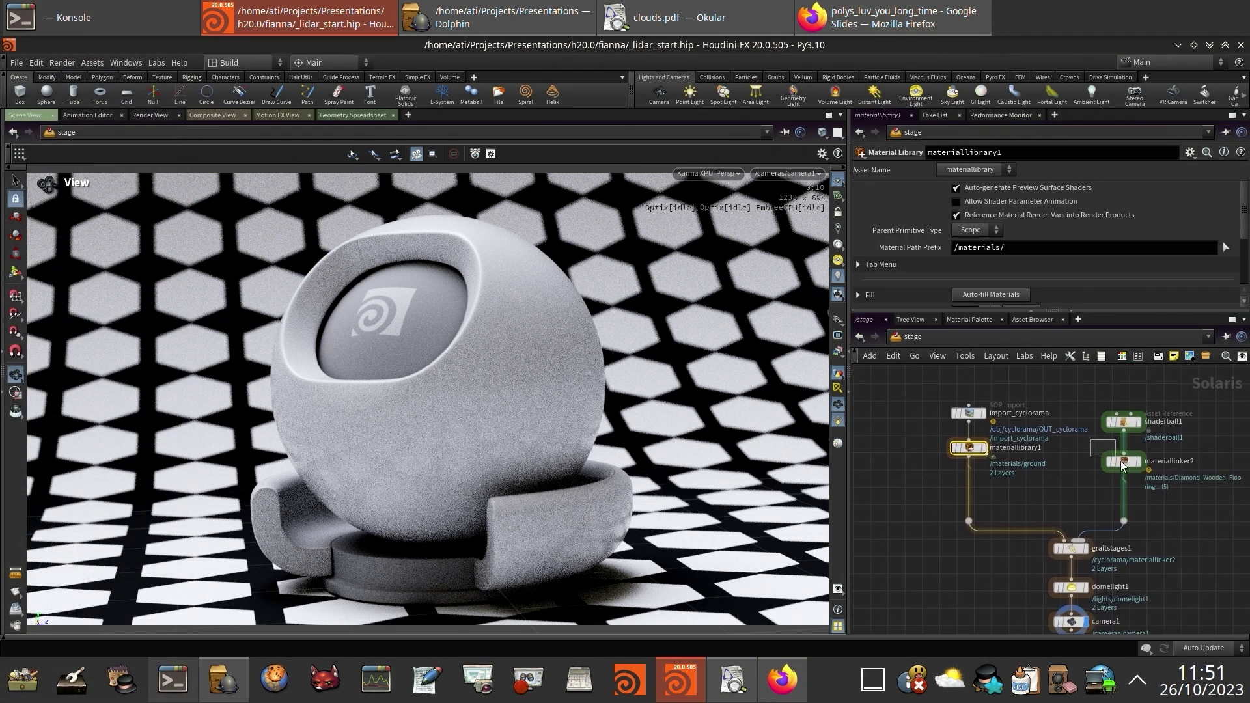
drag(1122, 464, 1134, 477)
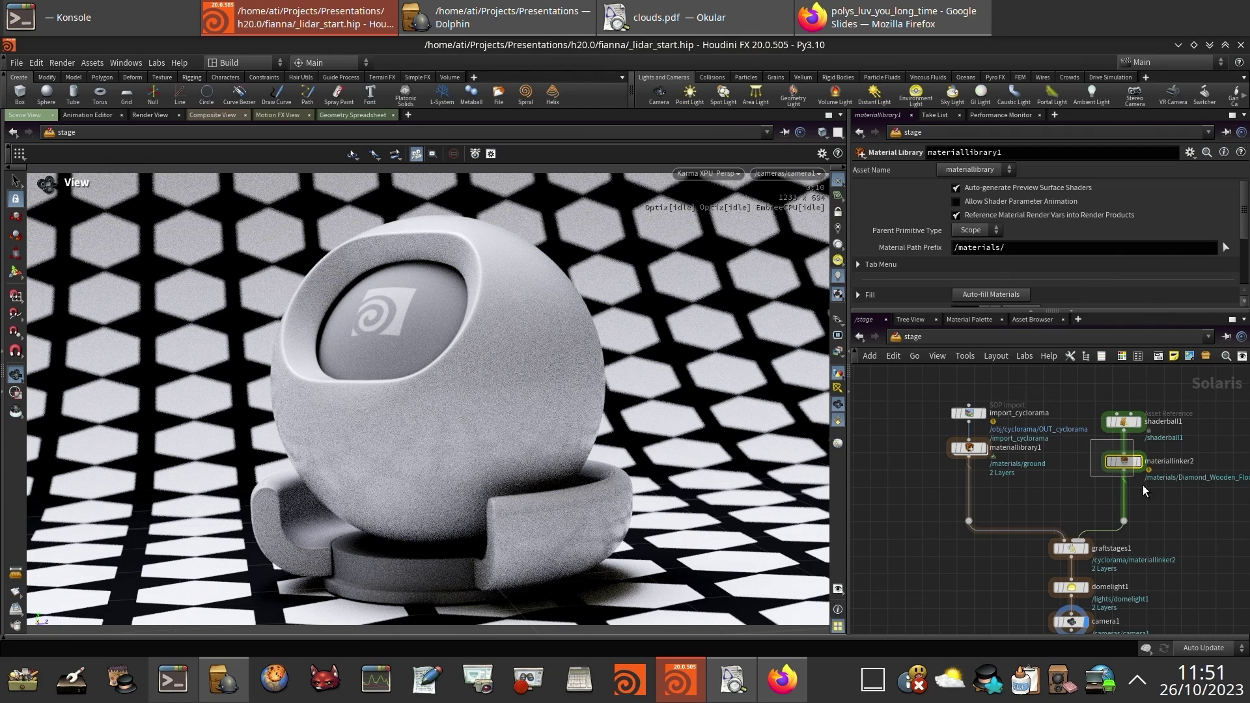
key(r)
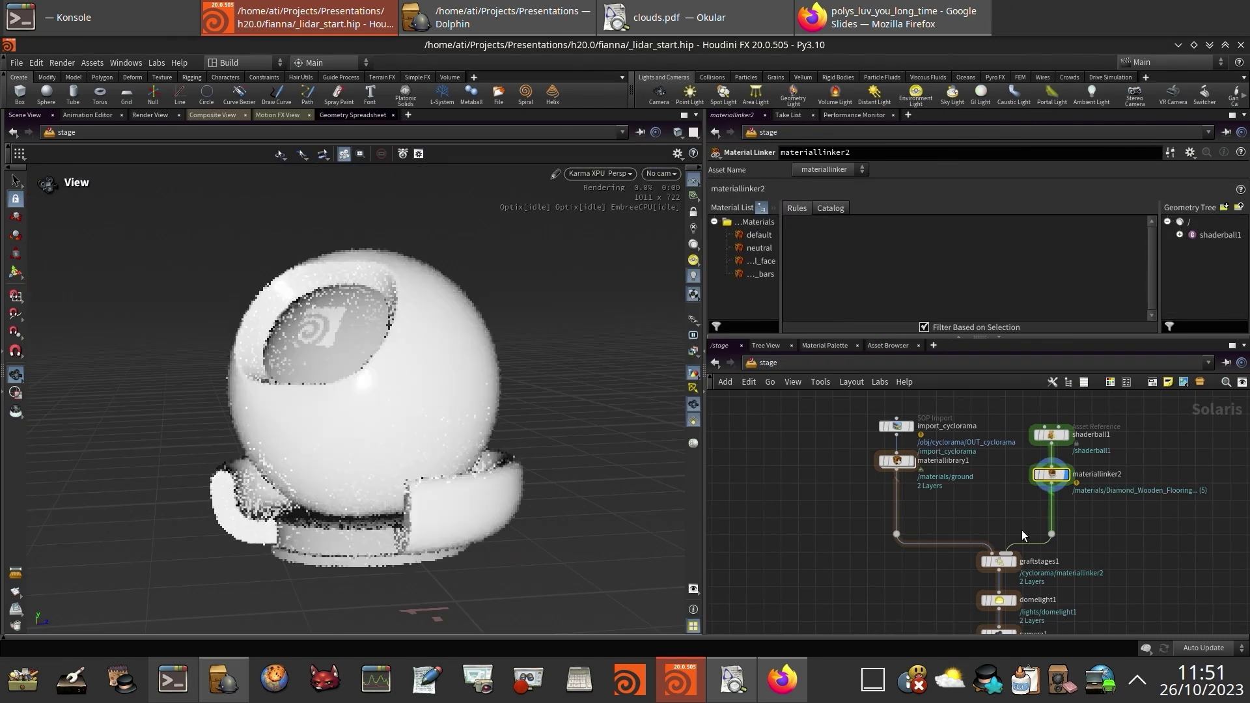
middle_drag(1015, 514, 987, 427)
drag(930, 529, 1007, 566)
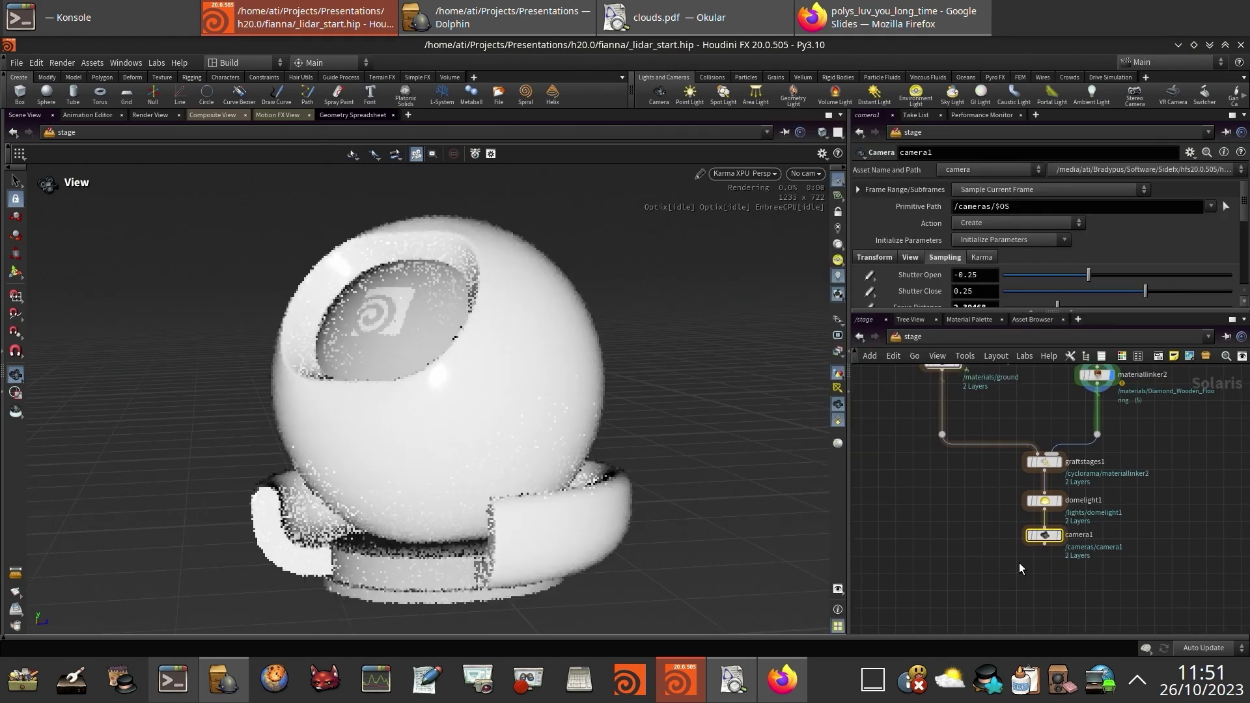
key(r)
middle_drag(1187, 437, 1160, 489)
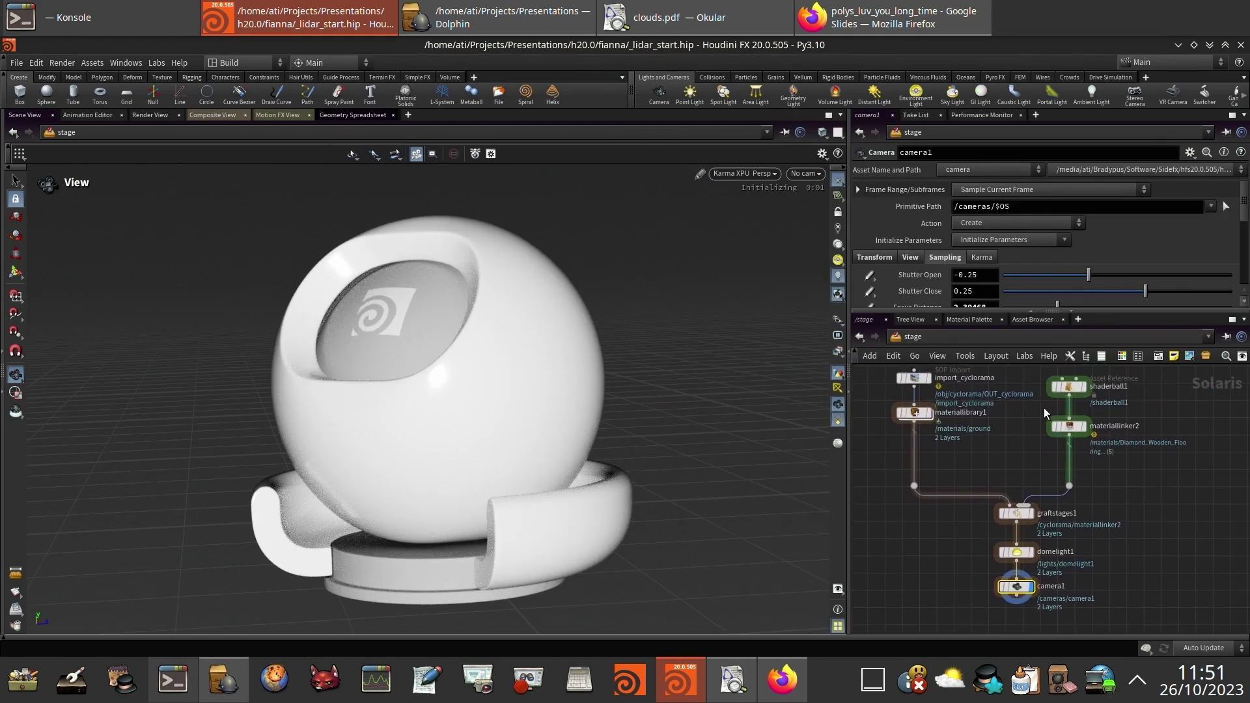
Show the material catalog of materiallinker2 with more room and load the default material catalog into it.
click(1066, 426)
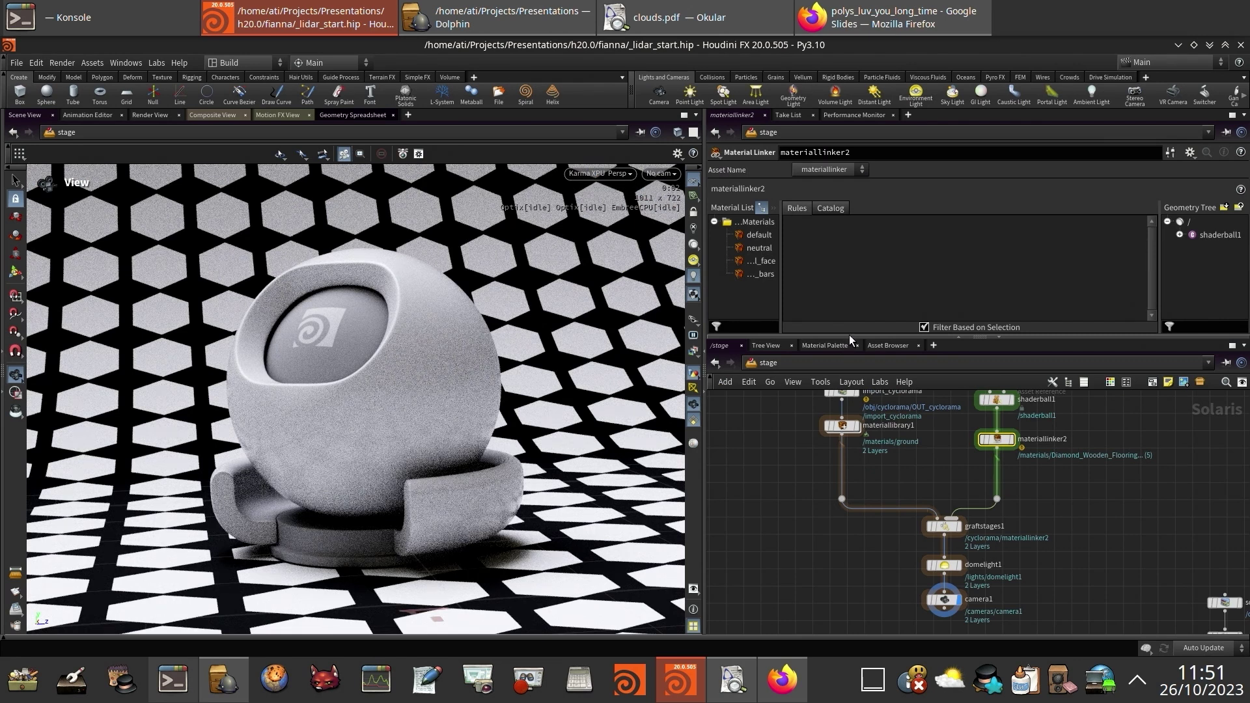
drag(850, 337, 852, 392)
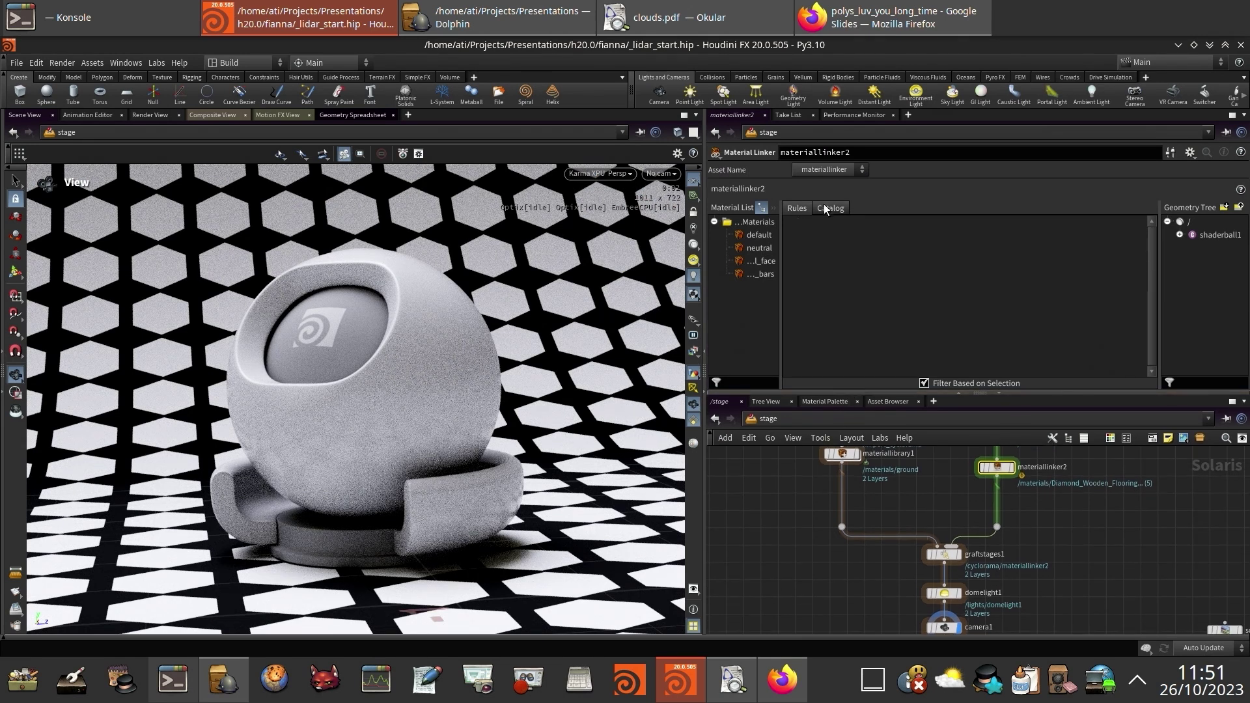
click(831, 209)
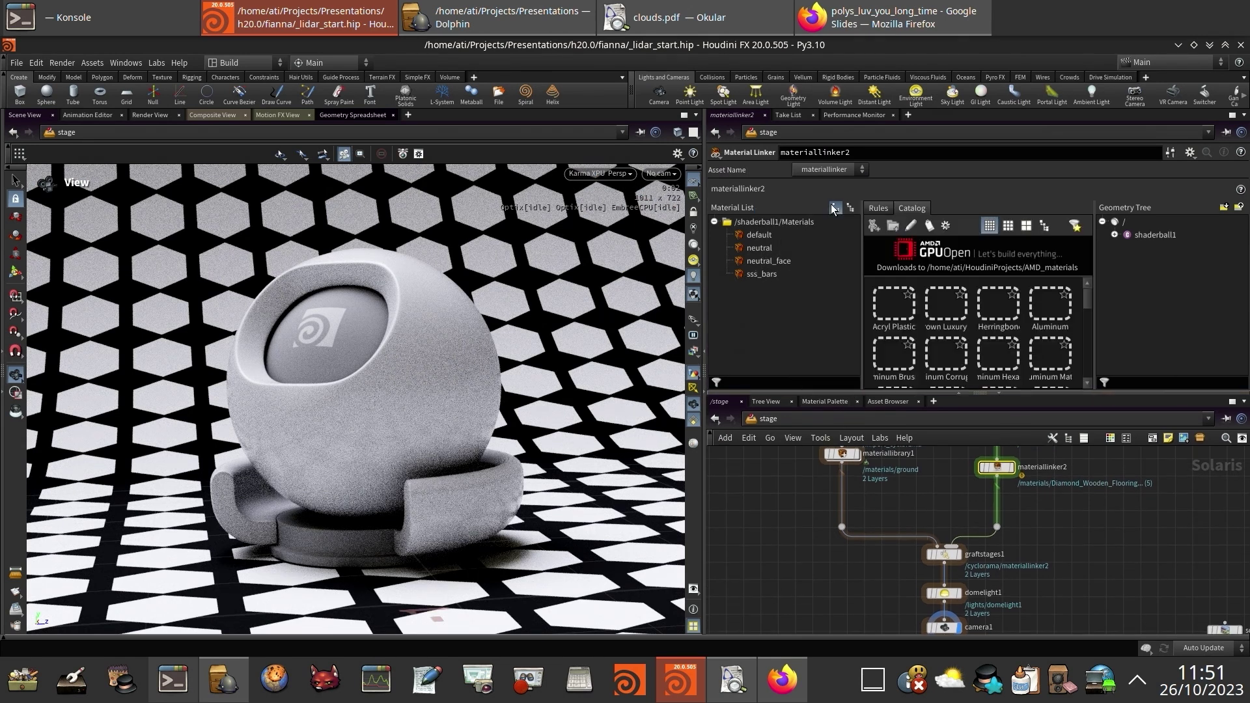
click(946, 226)
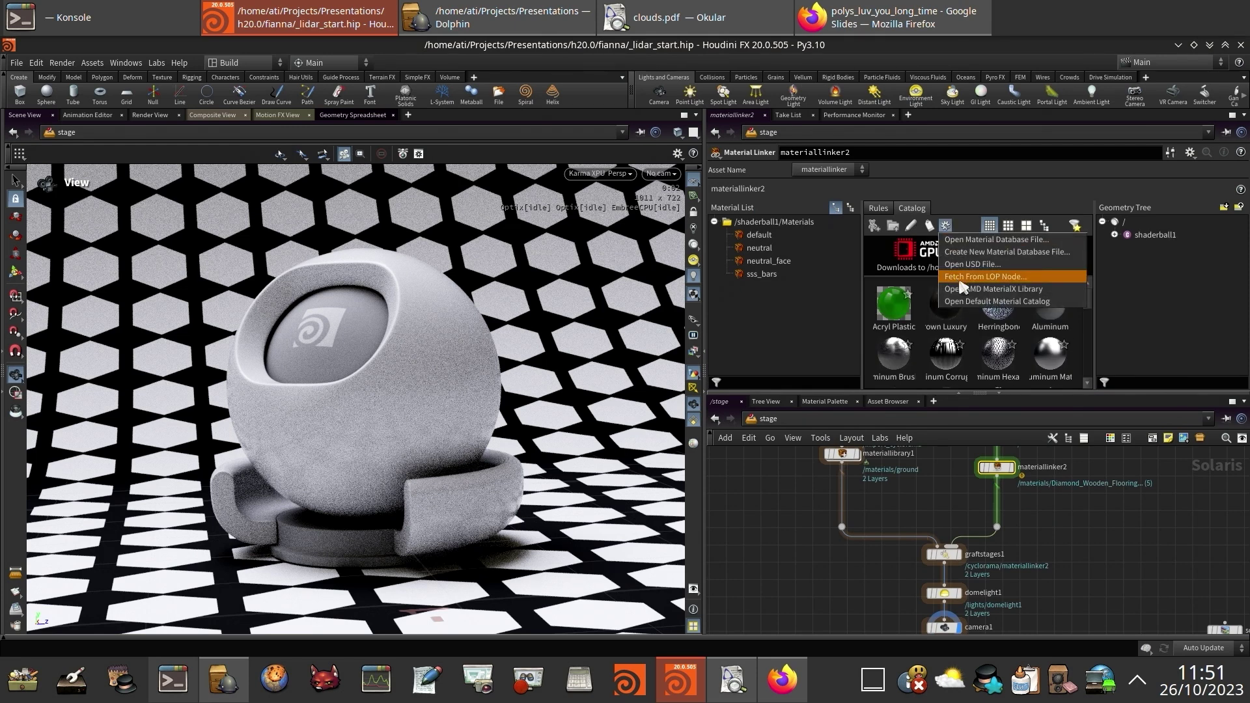
click(966, 301)
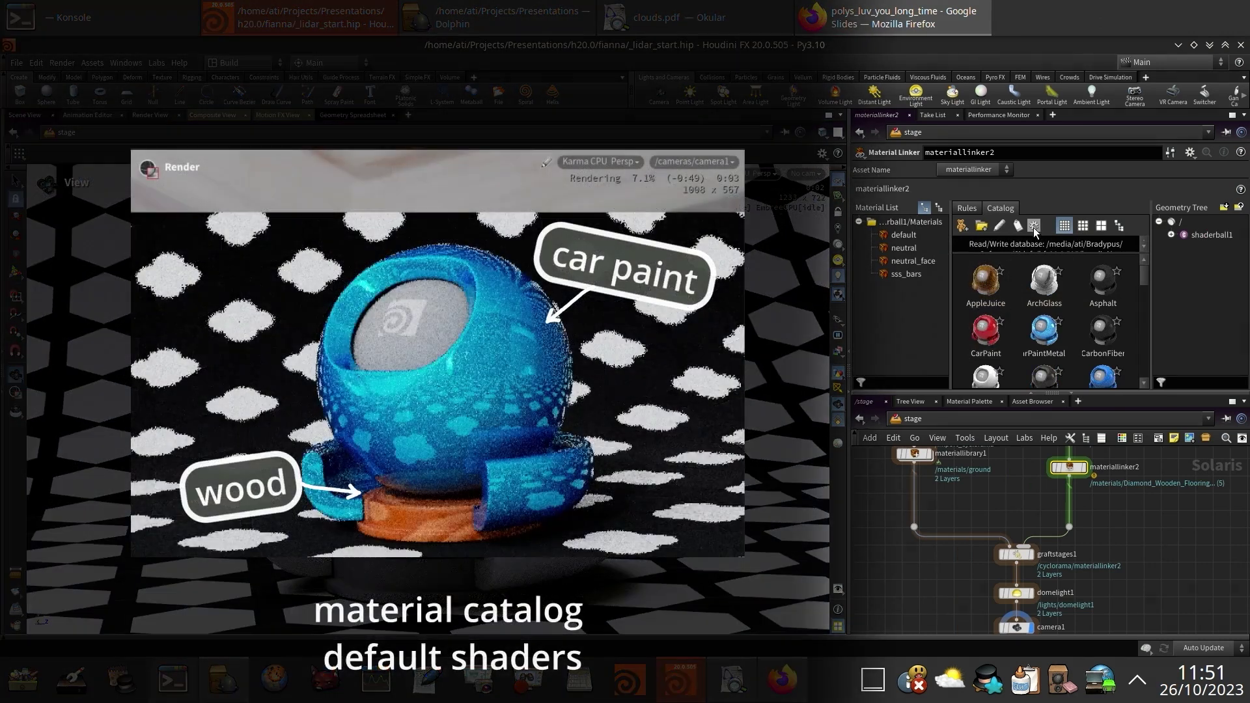
Load the AMD MaterialX library into the catalog, using the project's h20.0/fianna folder as the material download location.
click(1034, 226)
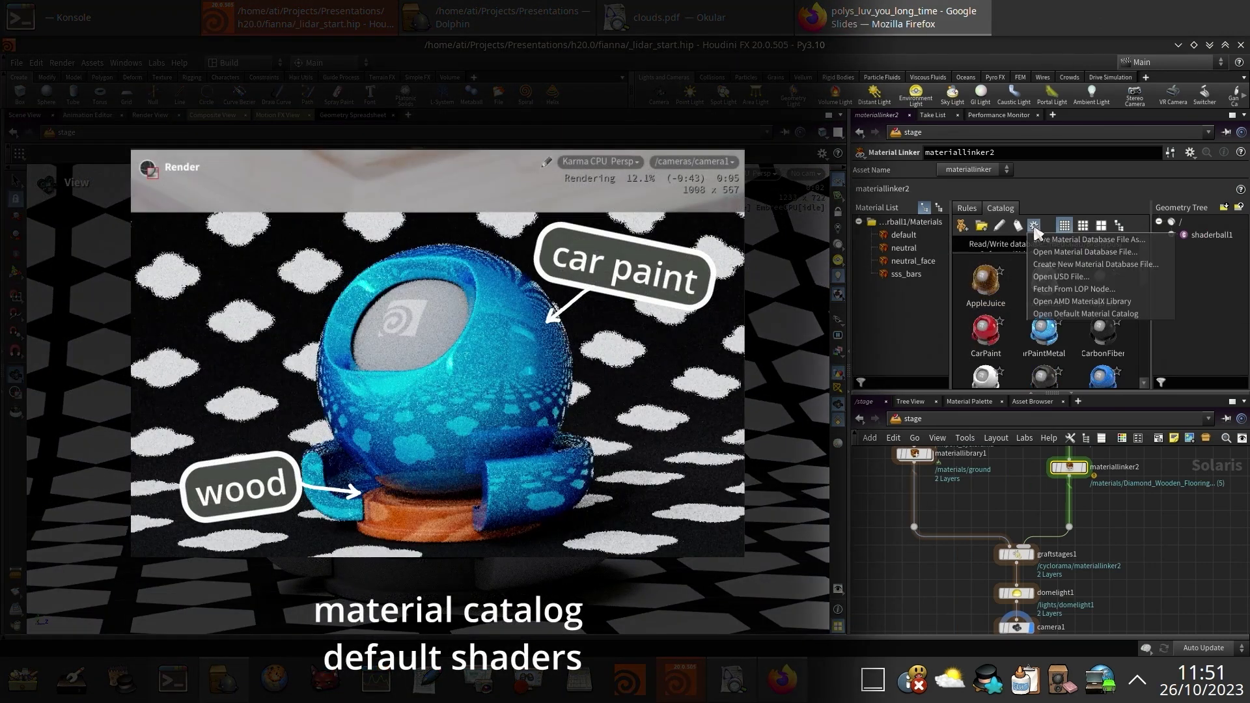
click(1068, 302)
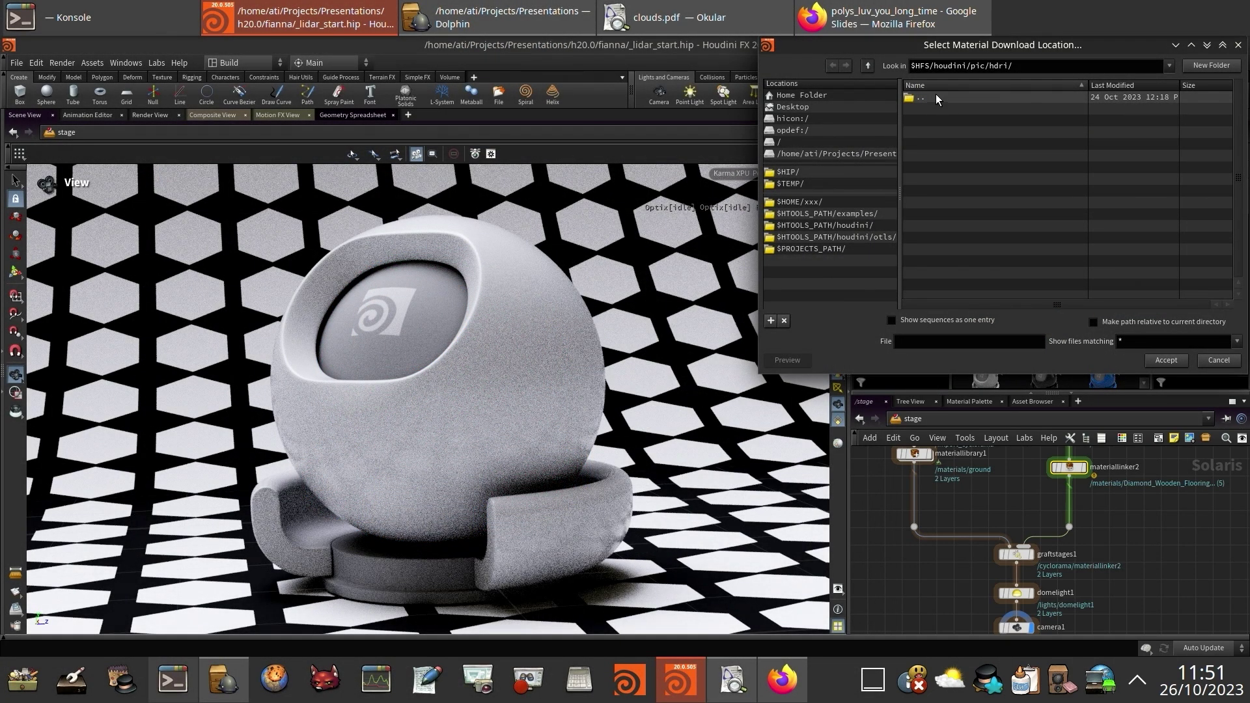
click(834, 153)
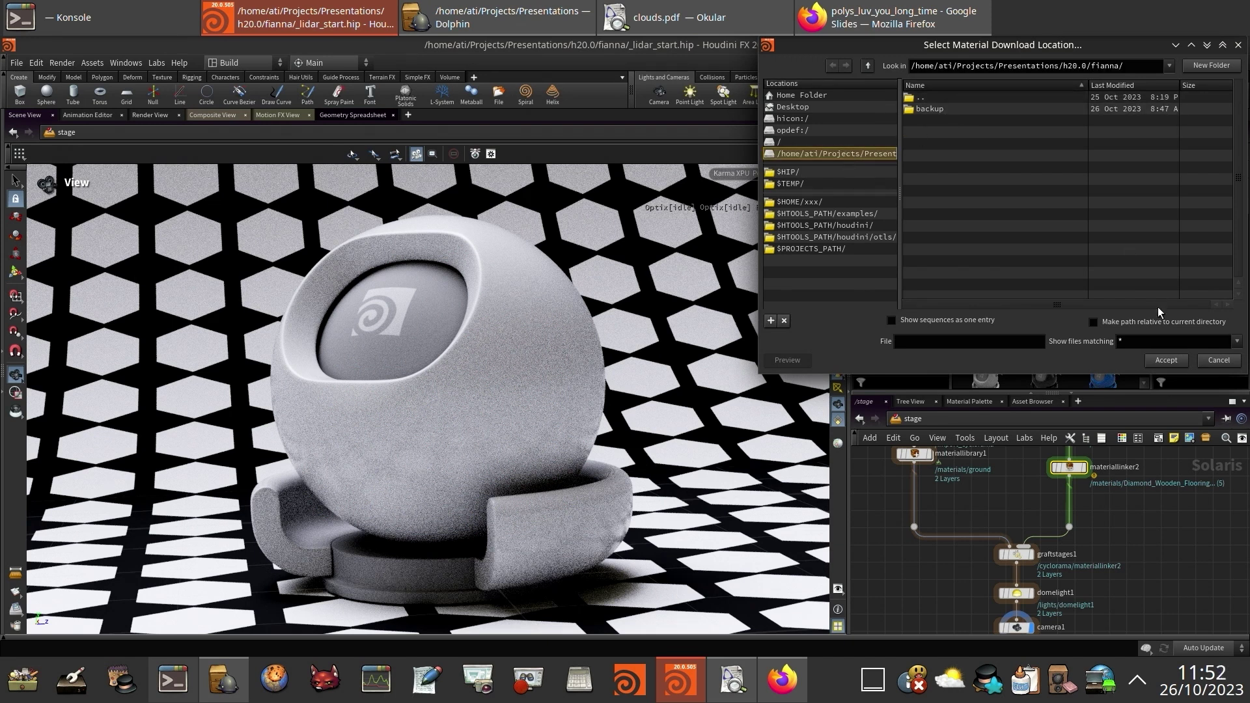
click(1176, 364)
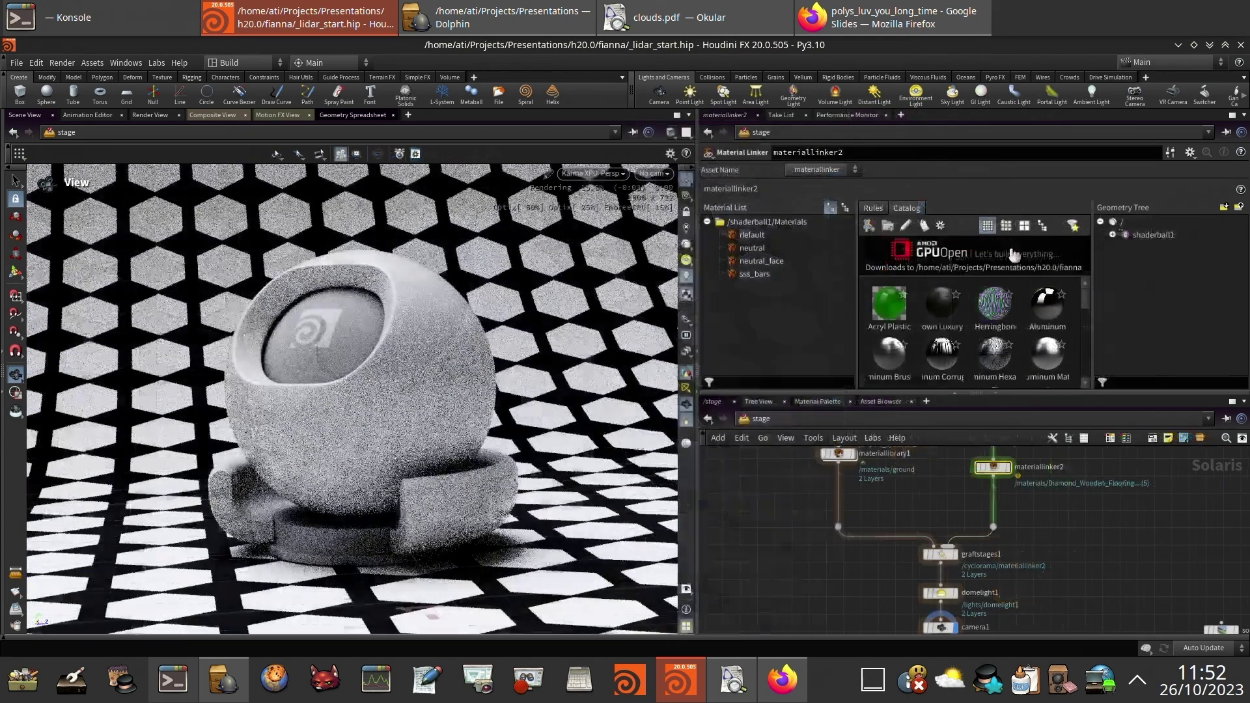
Filter the catalog by "metal", add the Perforated Metal material to the material list and expand the /materials group.
drag(1091, 279, 1160, 286)
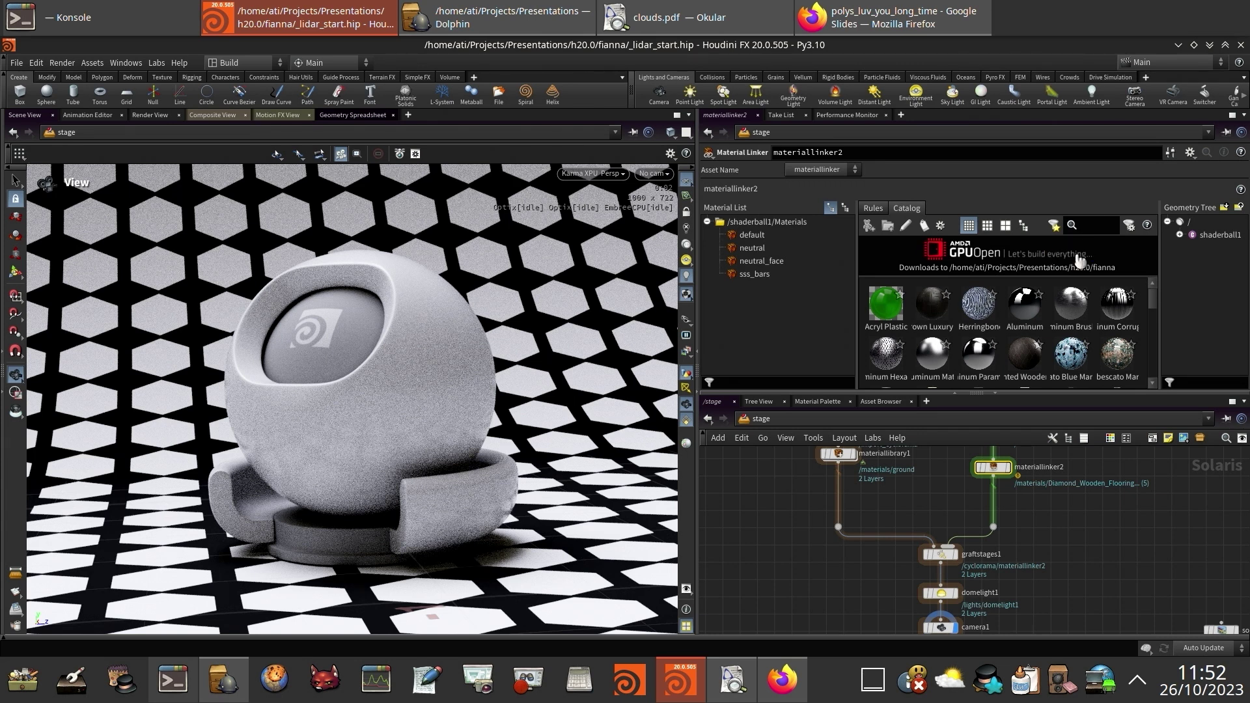
text(metal)
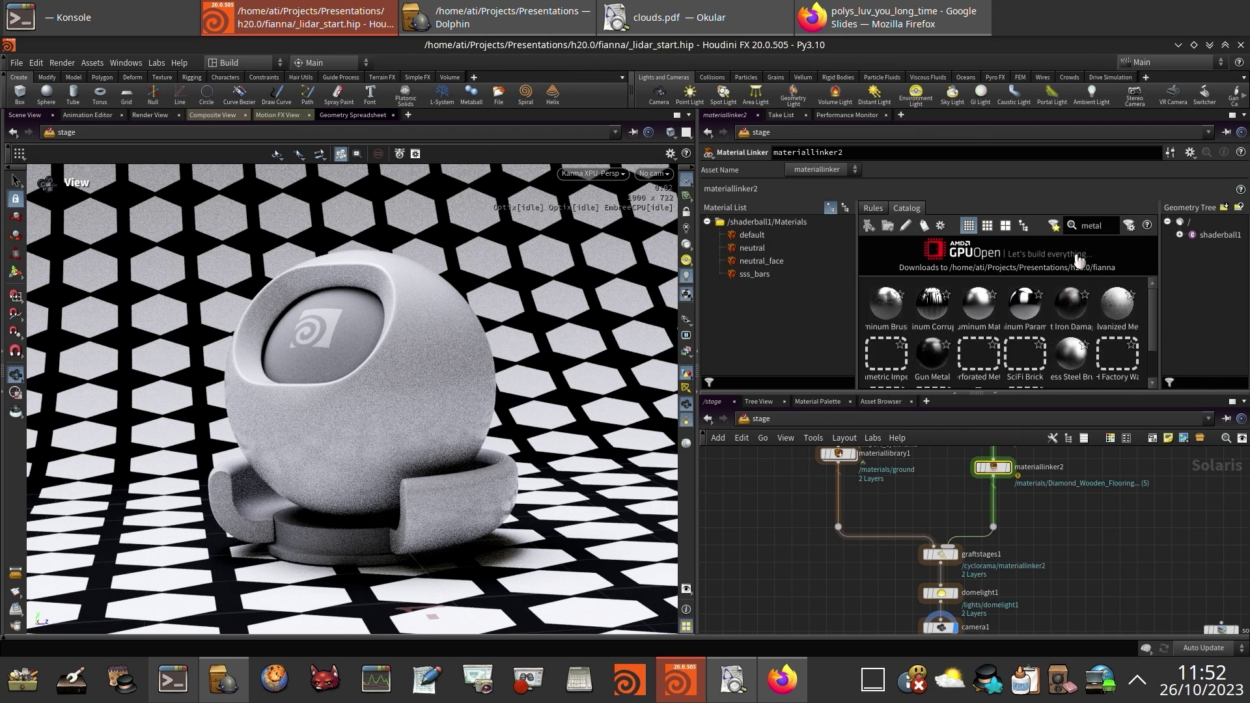
scroll(1044, 368, down, 1)
scroll(1044, 369, up, 1)
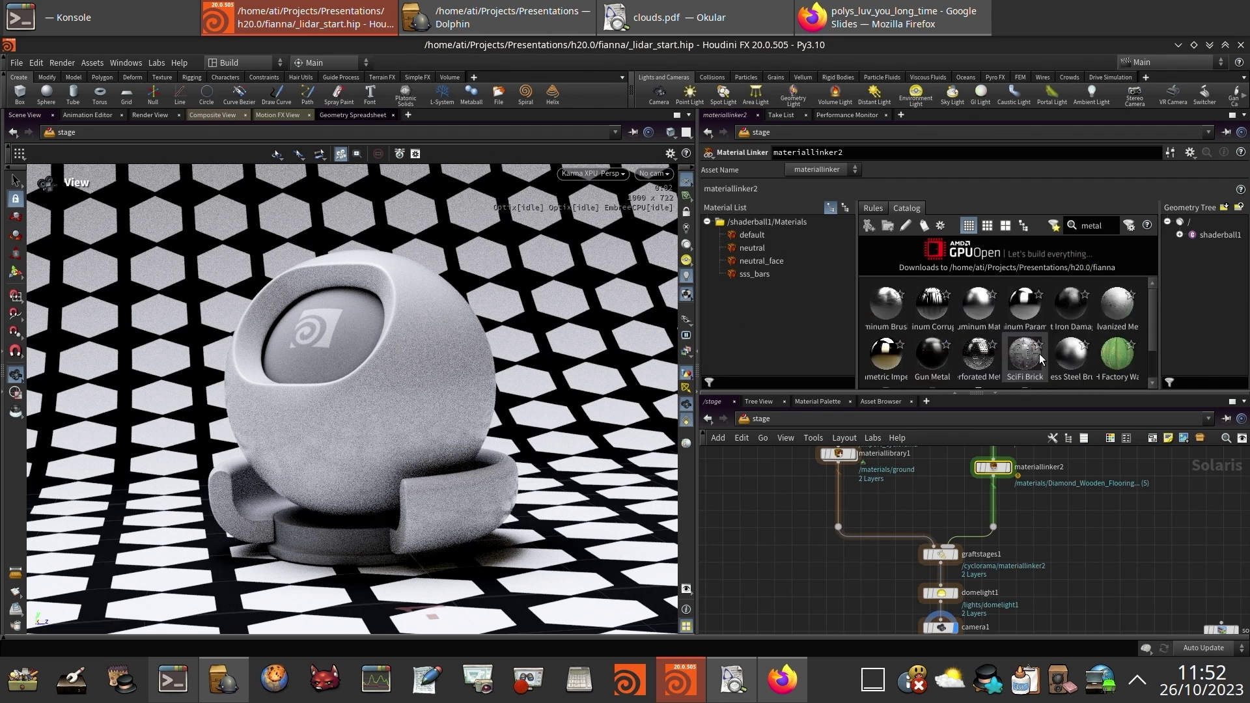
drag(979, 355, 733, 283)
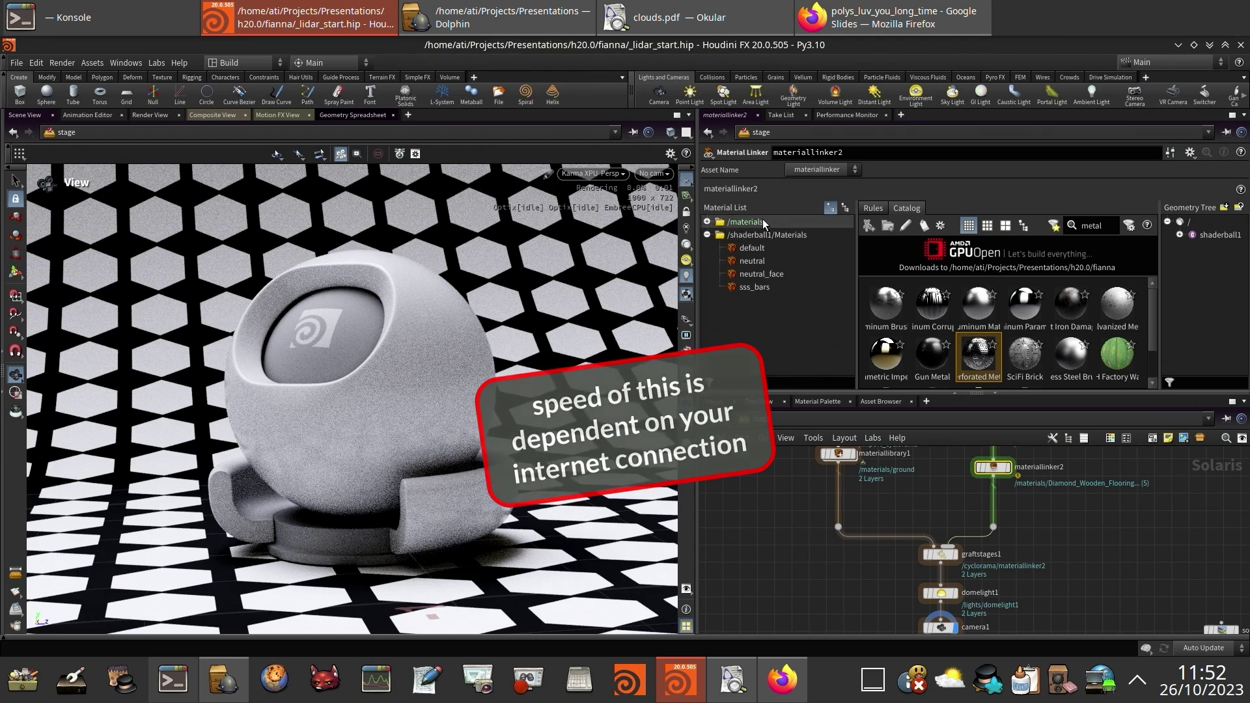
click(708, 222)
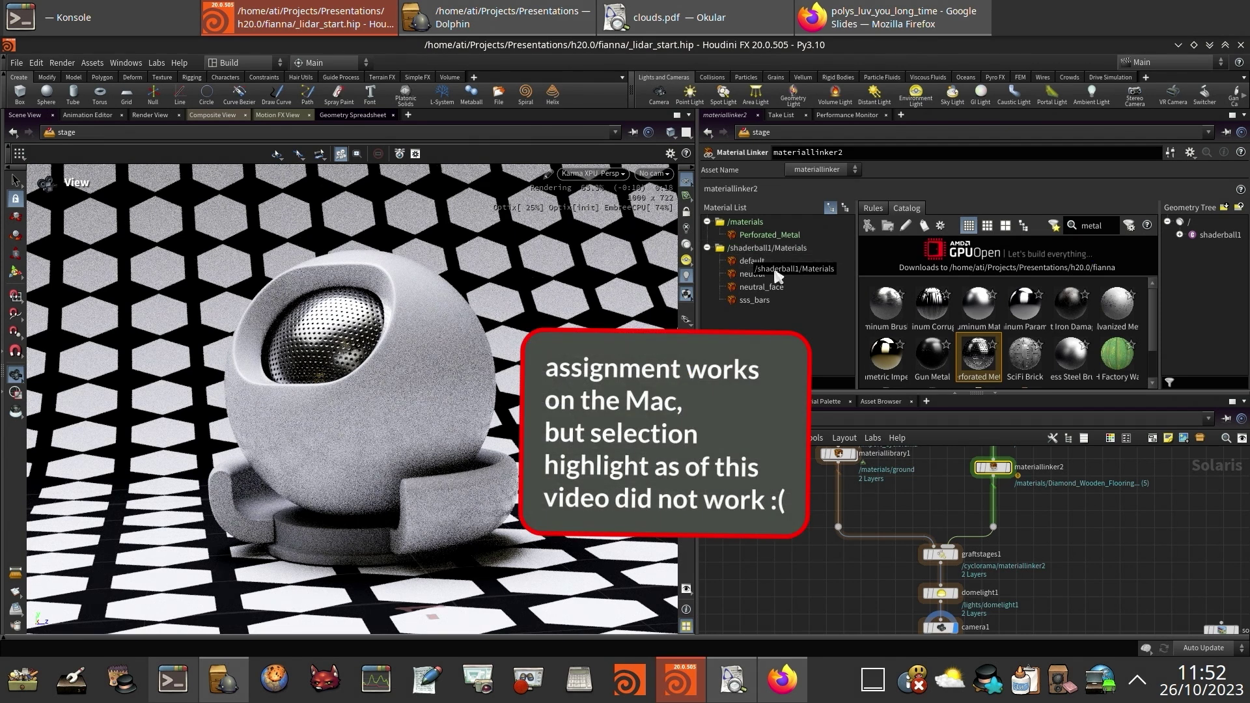
Add the Semitransparent Silicone material to the material list, and the Canyon Maple Dark Wood material from a "wood" catalog search.
drag(886, 306, 798, 353)
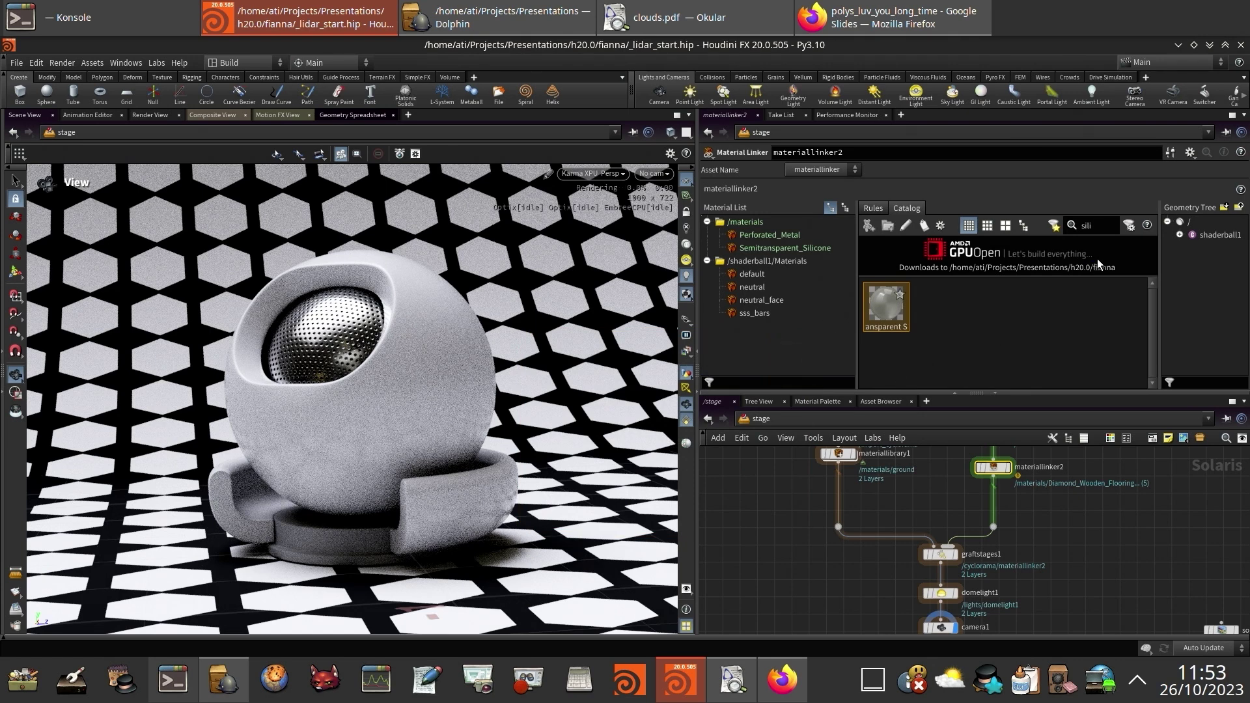
drag(1102, 226, 1071, 227)
text(wood)
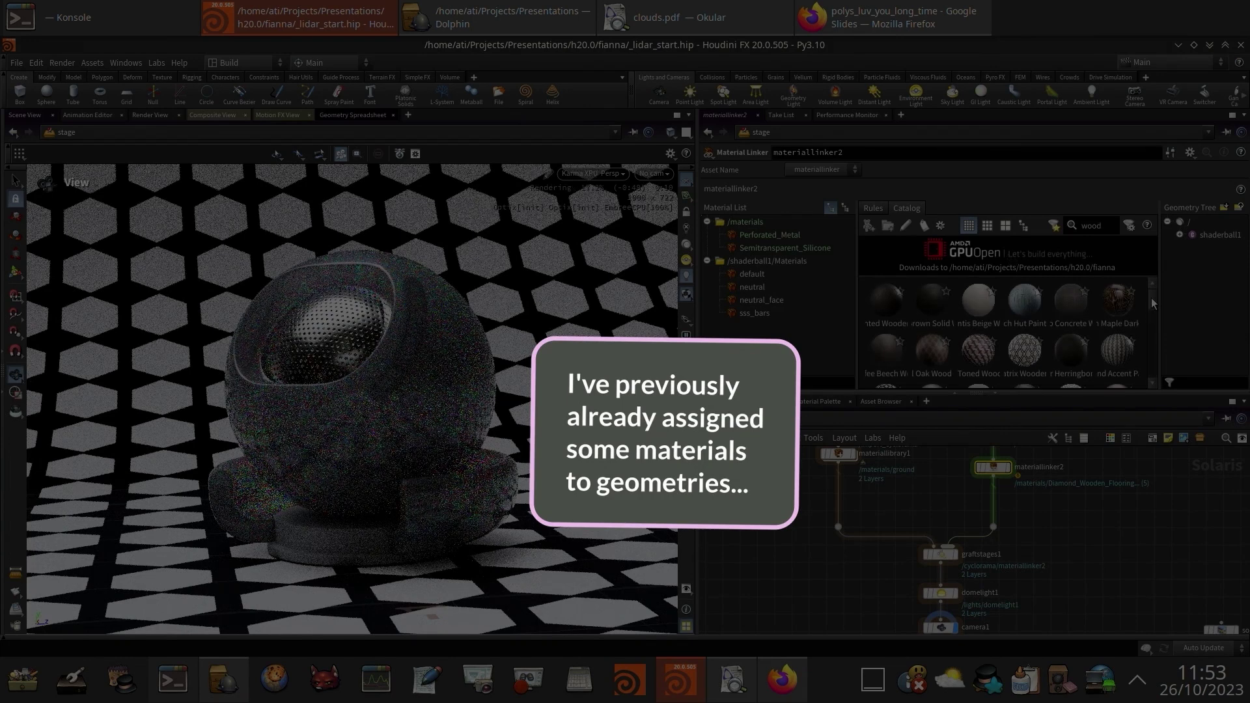
drag(1126, 306, 800, 350)
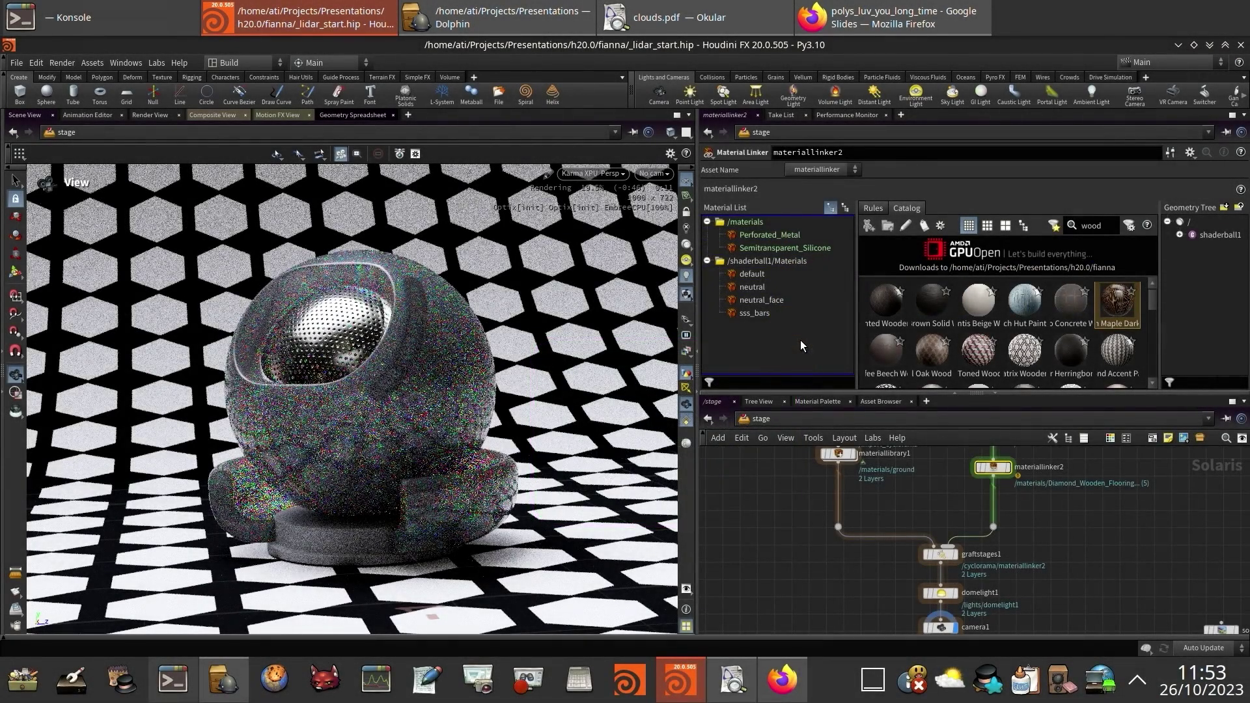
Expand the whole geometry tree of materiallinker2 and show its material assignment rules at a larger size.
right_click(1196, 228)
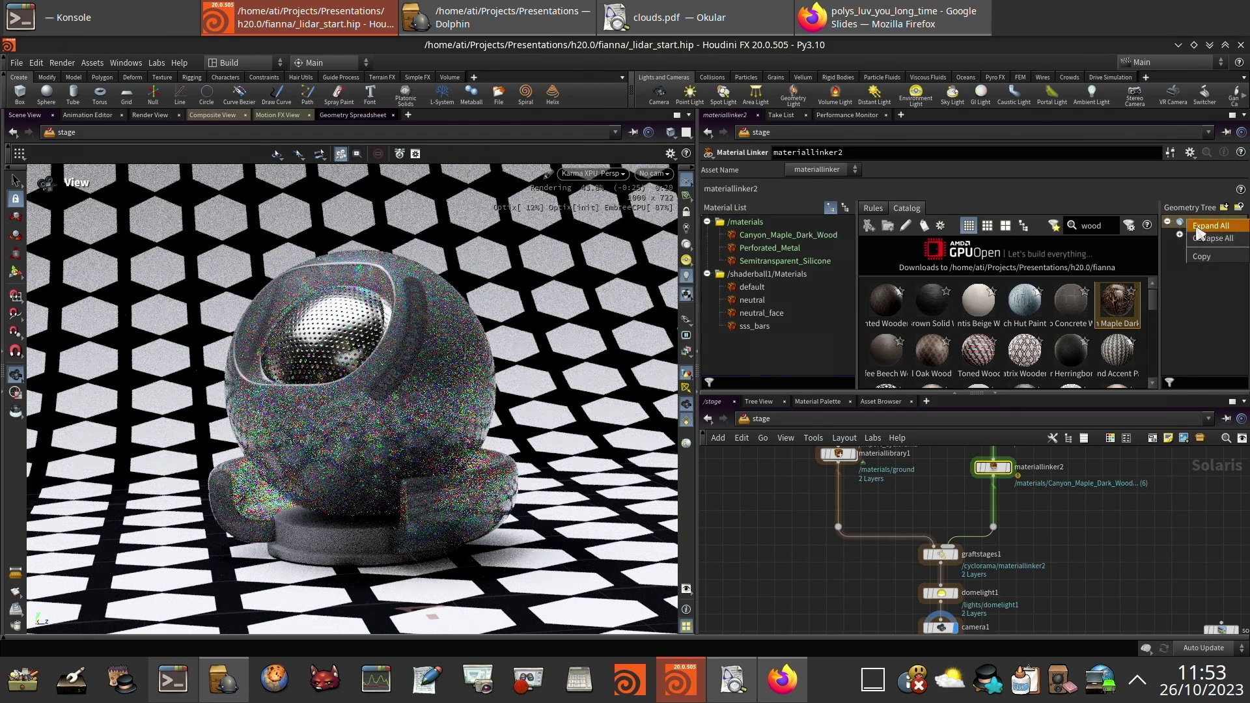
click(1207, 226)
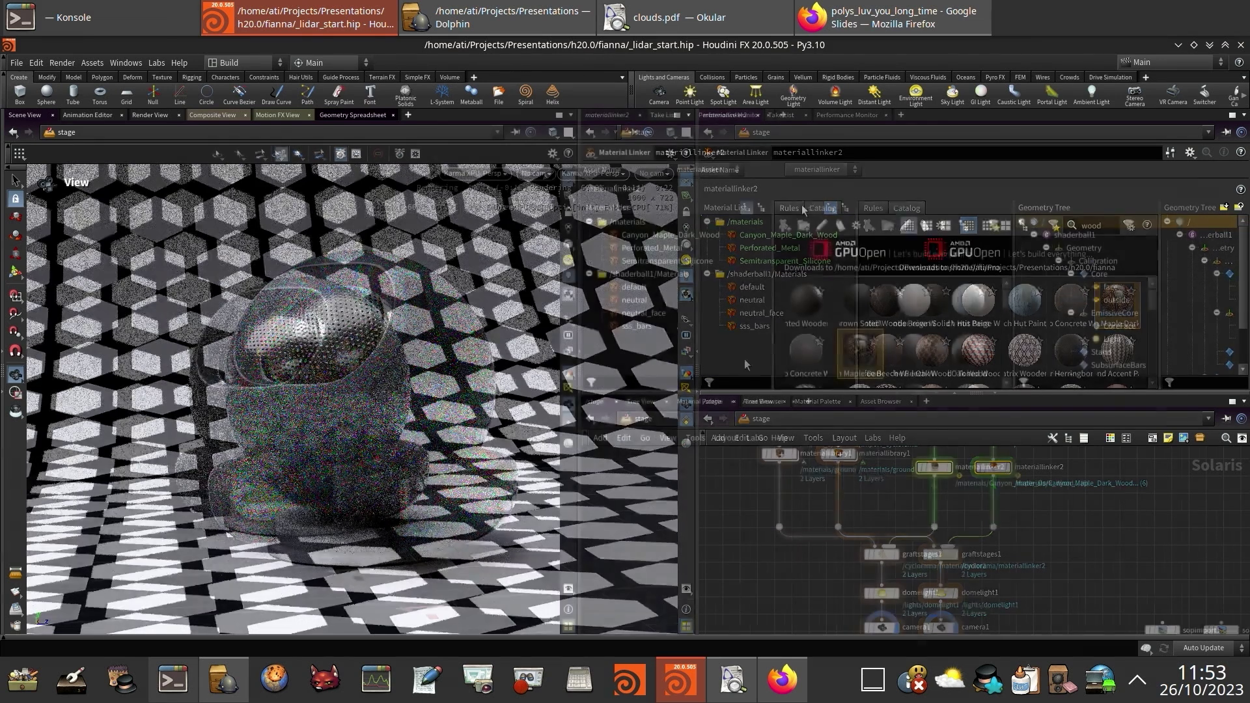
click(789, 208)
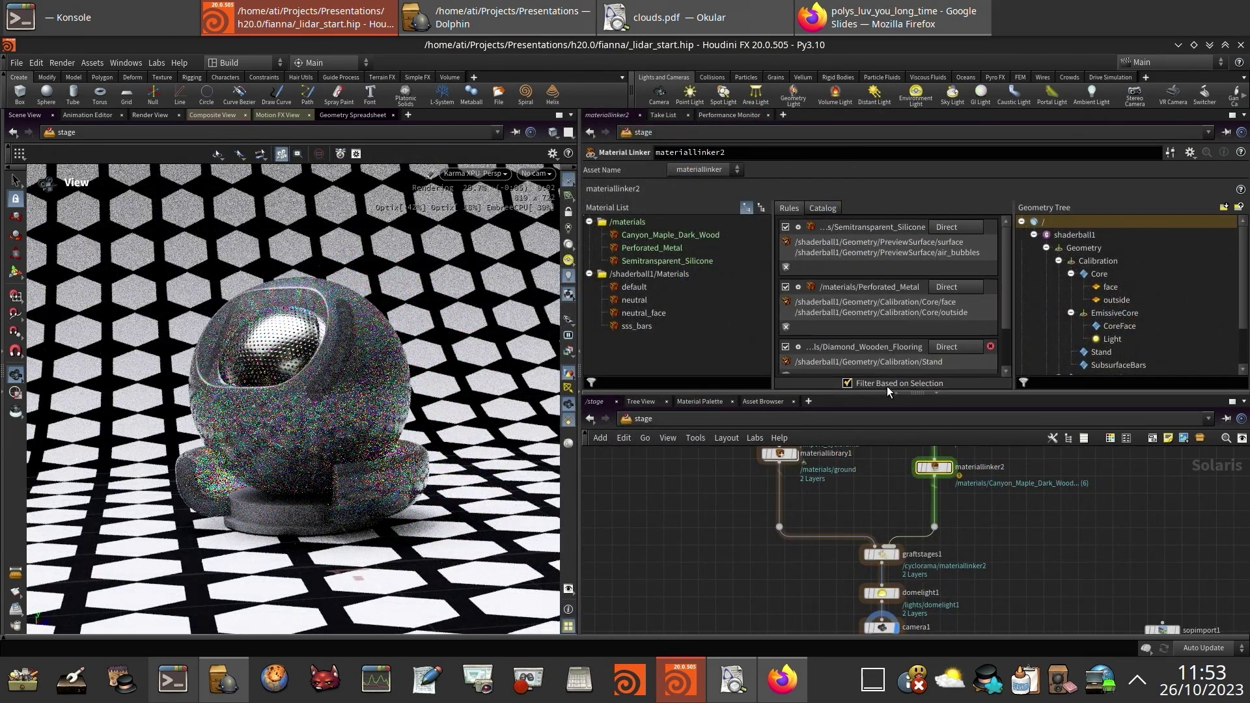
drag(897, 393, 895, 492)
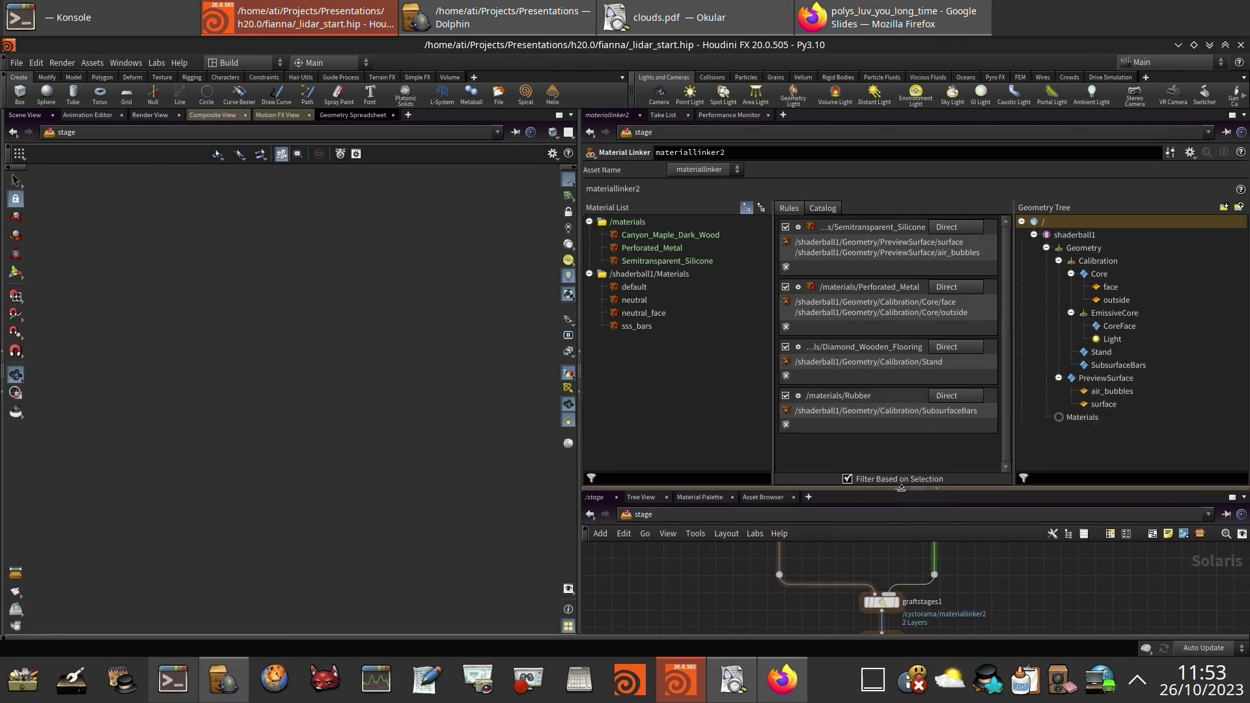
Turn off Filter Based on Selection for the assignment rules and restart the Karma XPU render.
drag(1114, 392, 921, 245)
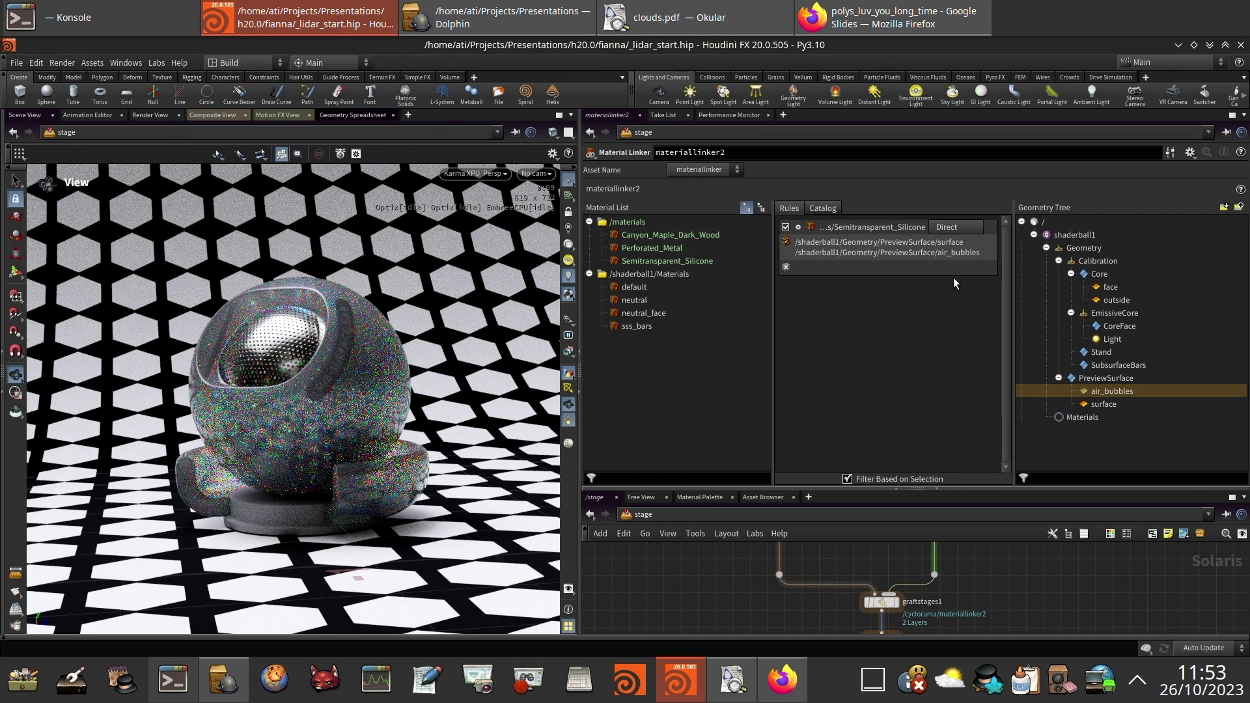
click(848, 480)
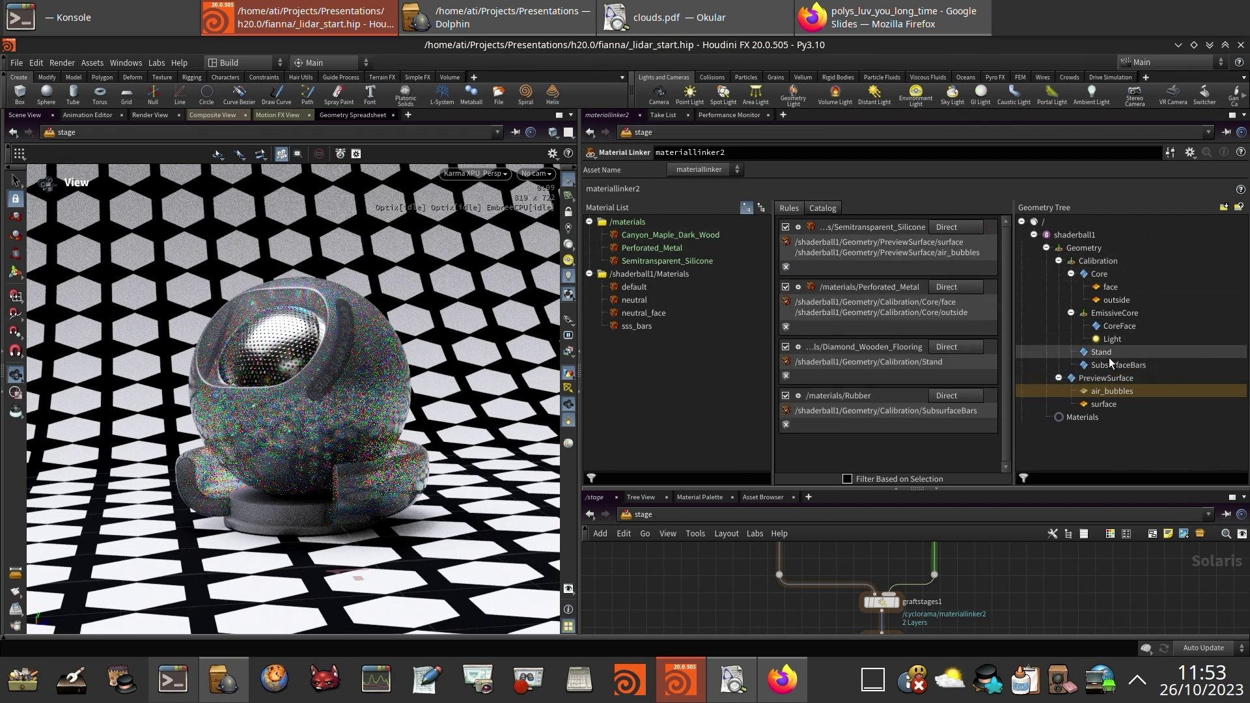
drag(1108, 353, 918, 362)
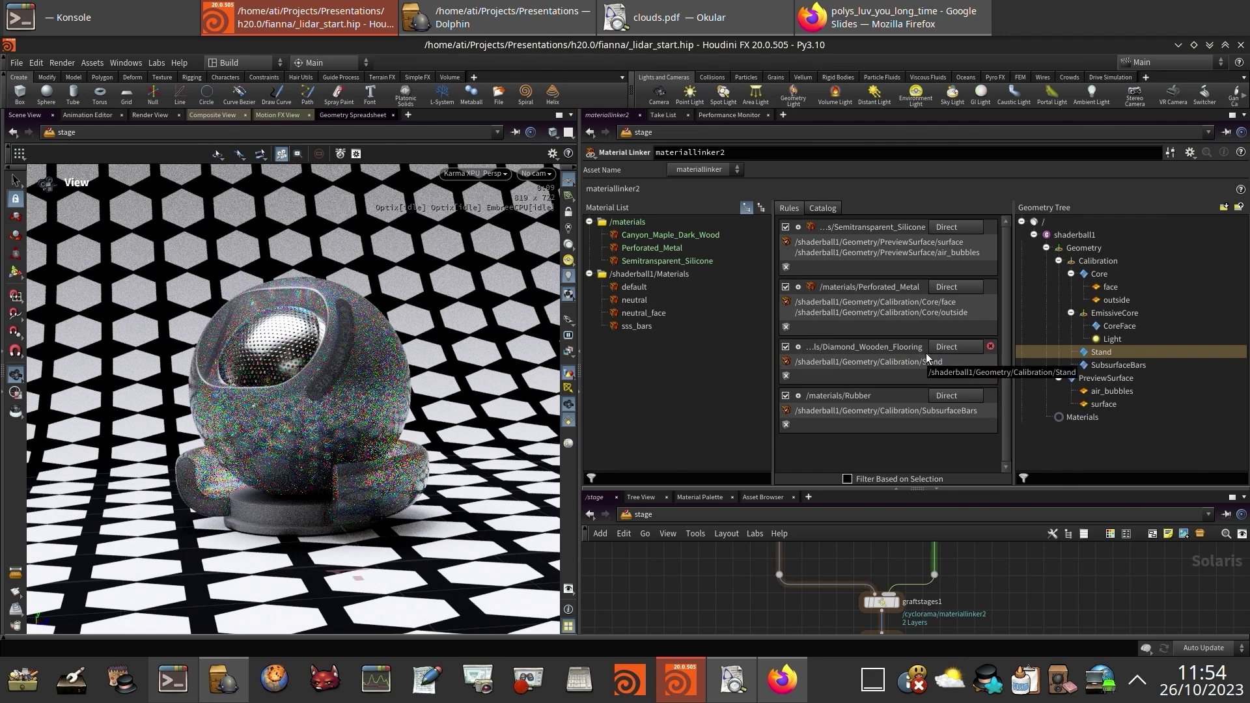
click(480, 174)
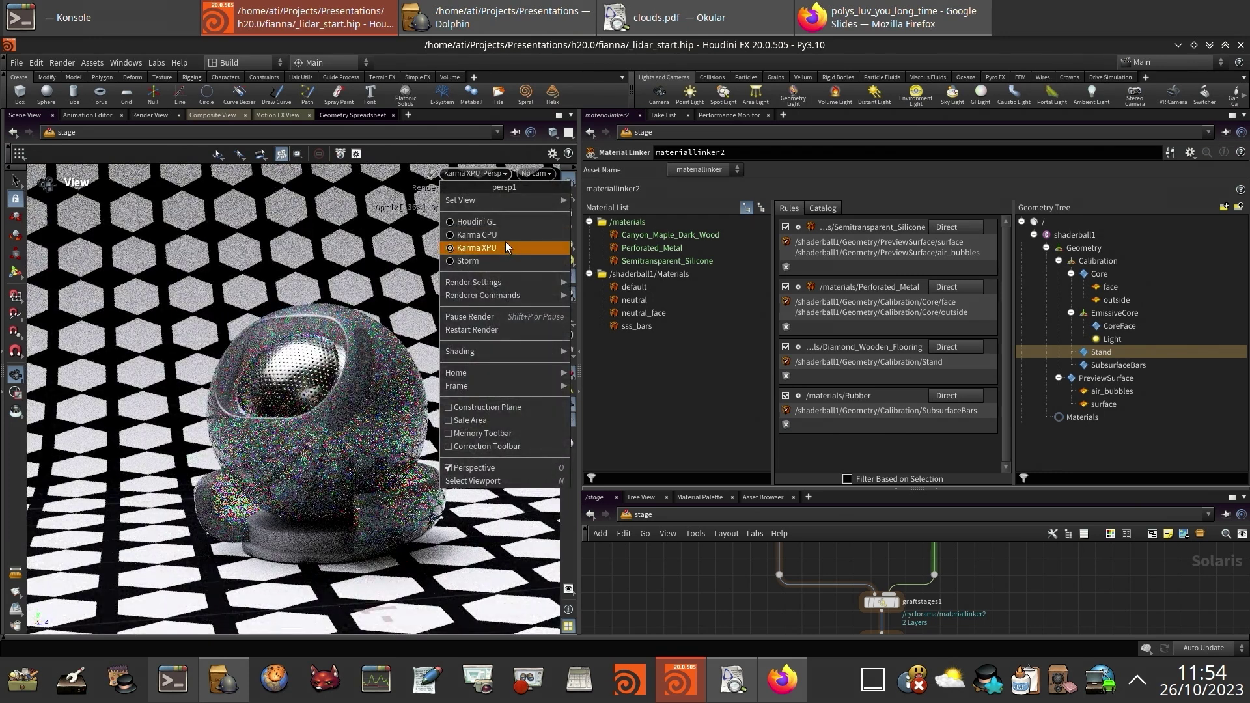
click(524, 329)
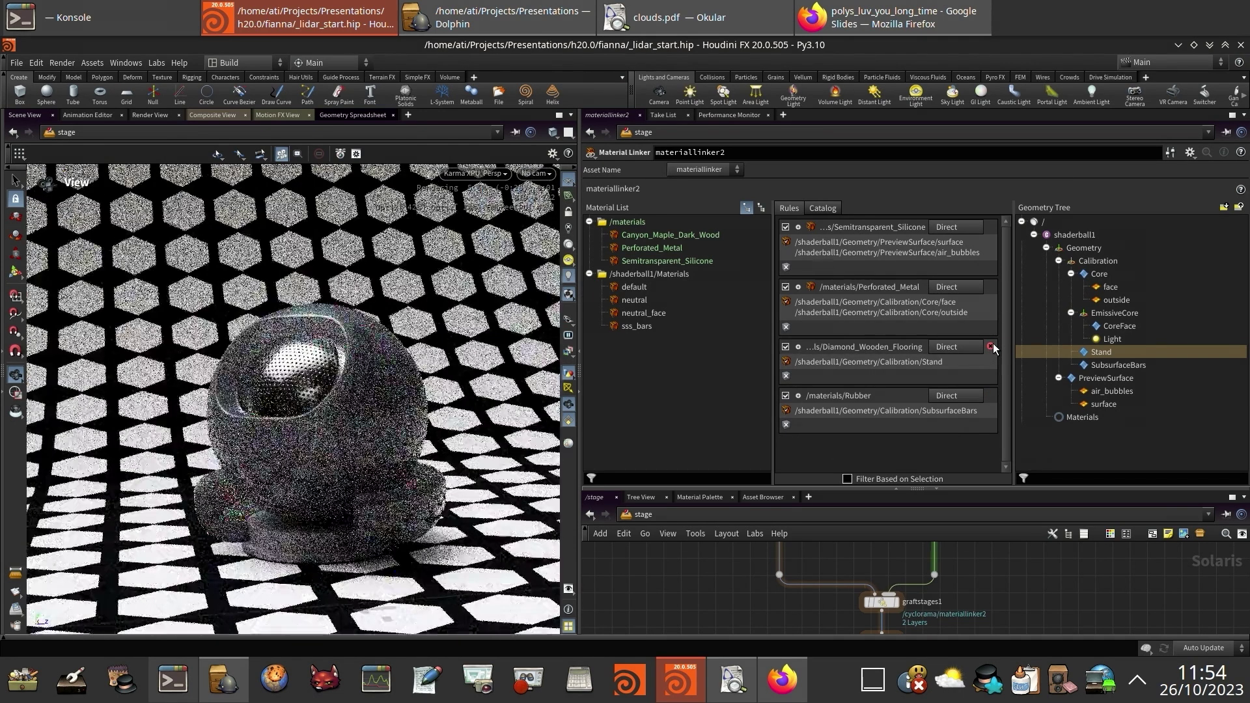
Replace the Diamond_Wooden_Flooring rule with a Canyon_Maple_Dark_Wood rule assigned to the shader ball's Stand primitive.
click(990, 349)
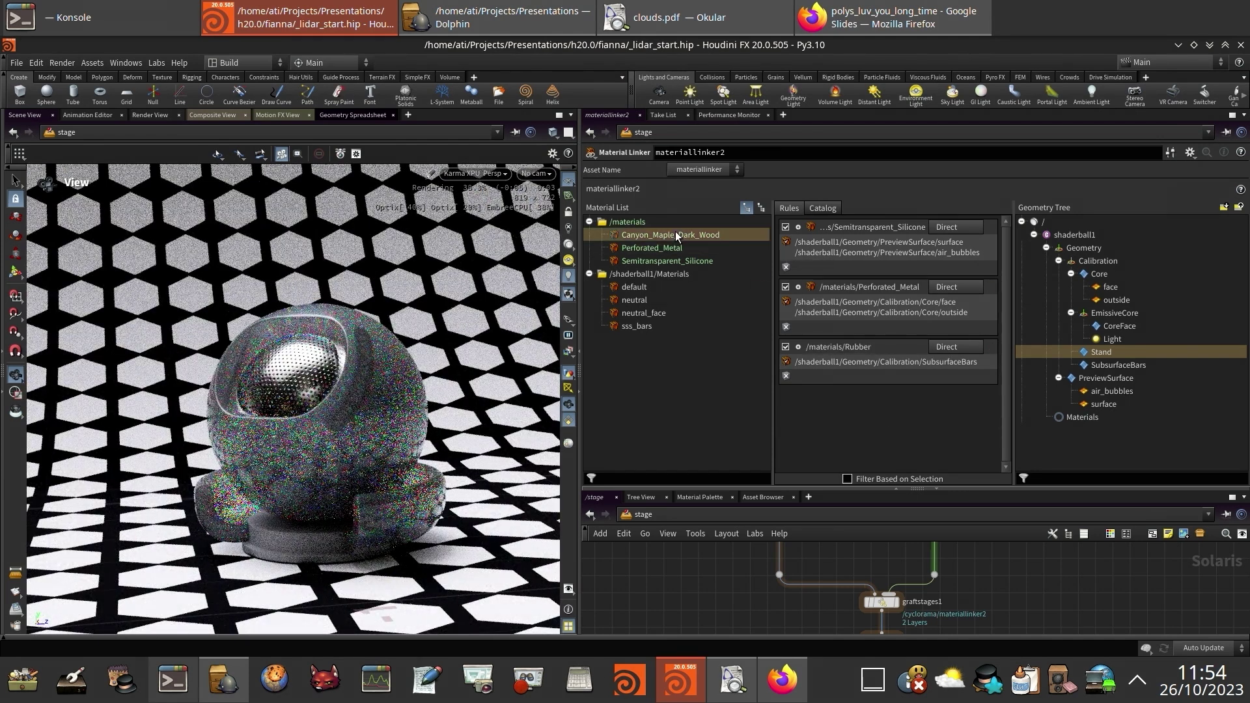
drag(671, 235, 883, 434)
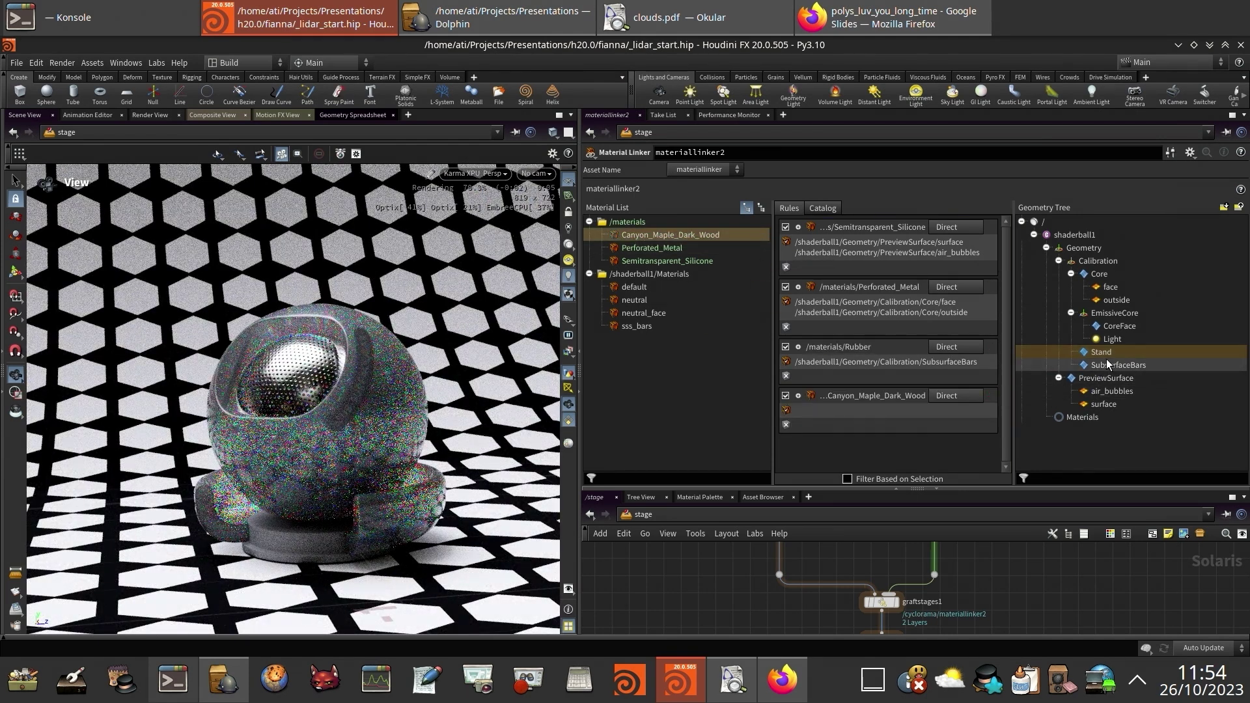
drag(1081, 353, 908, 415)
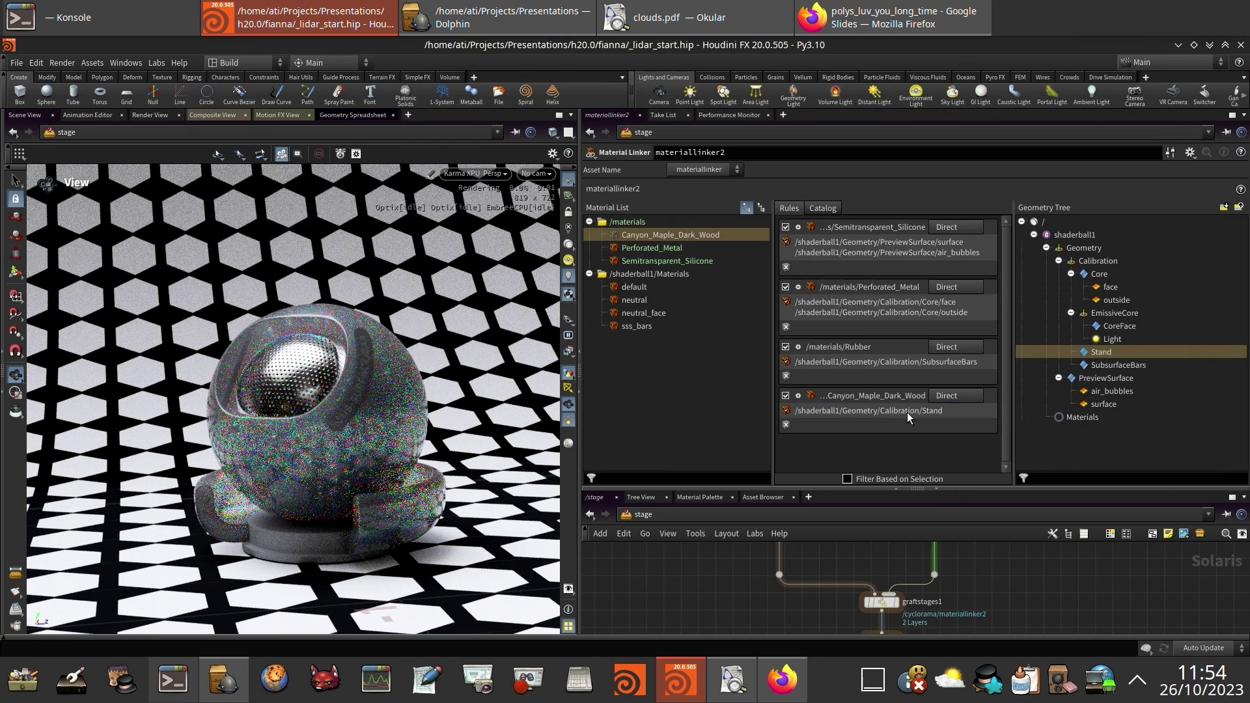
mouse_move(850, 372)
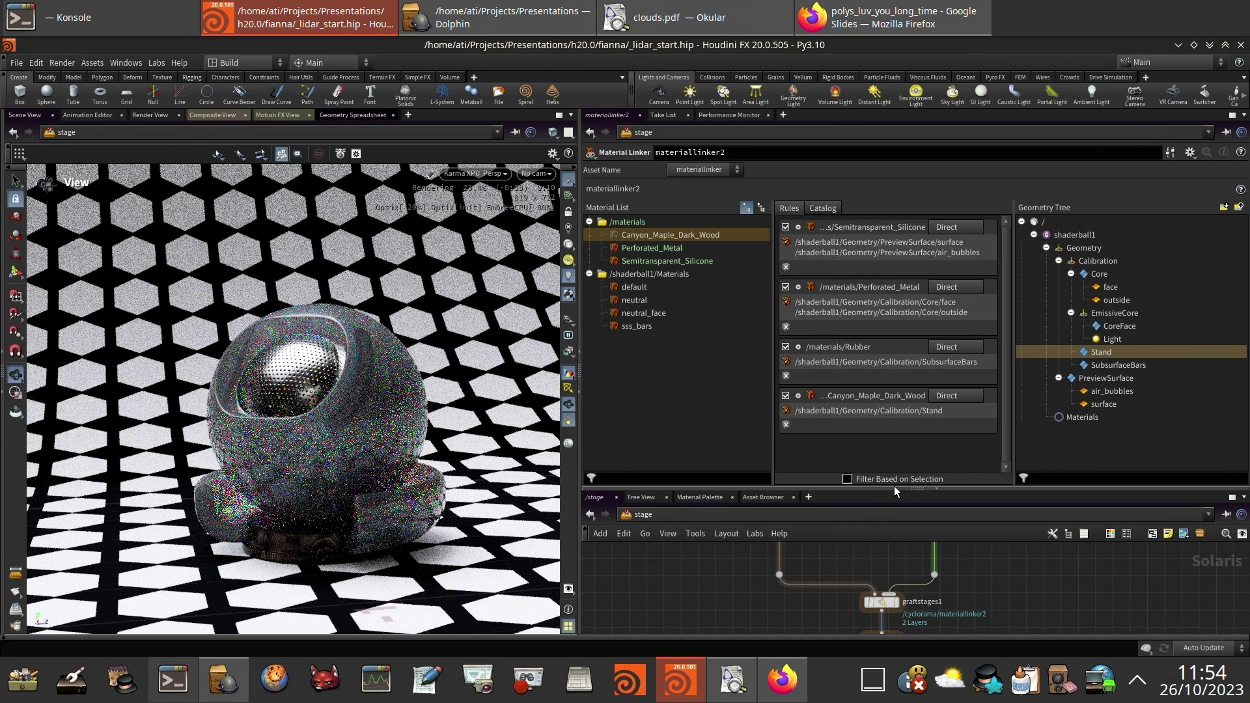
Open the pc_shoe geometry network and look over quadremesh_with_guides and the nodes feeding into it.
drag(893, 486, 894, 338)
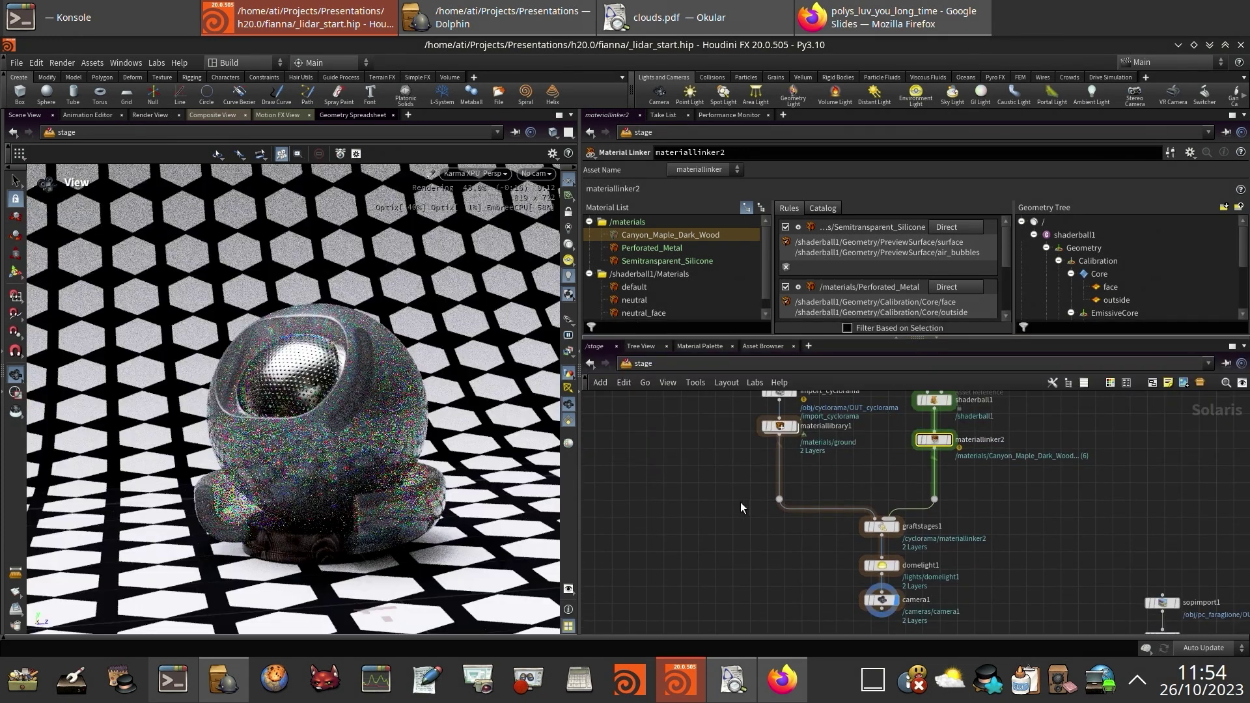
middle_drag(740, 485, 742, 512)
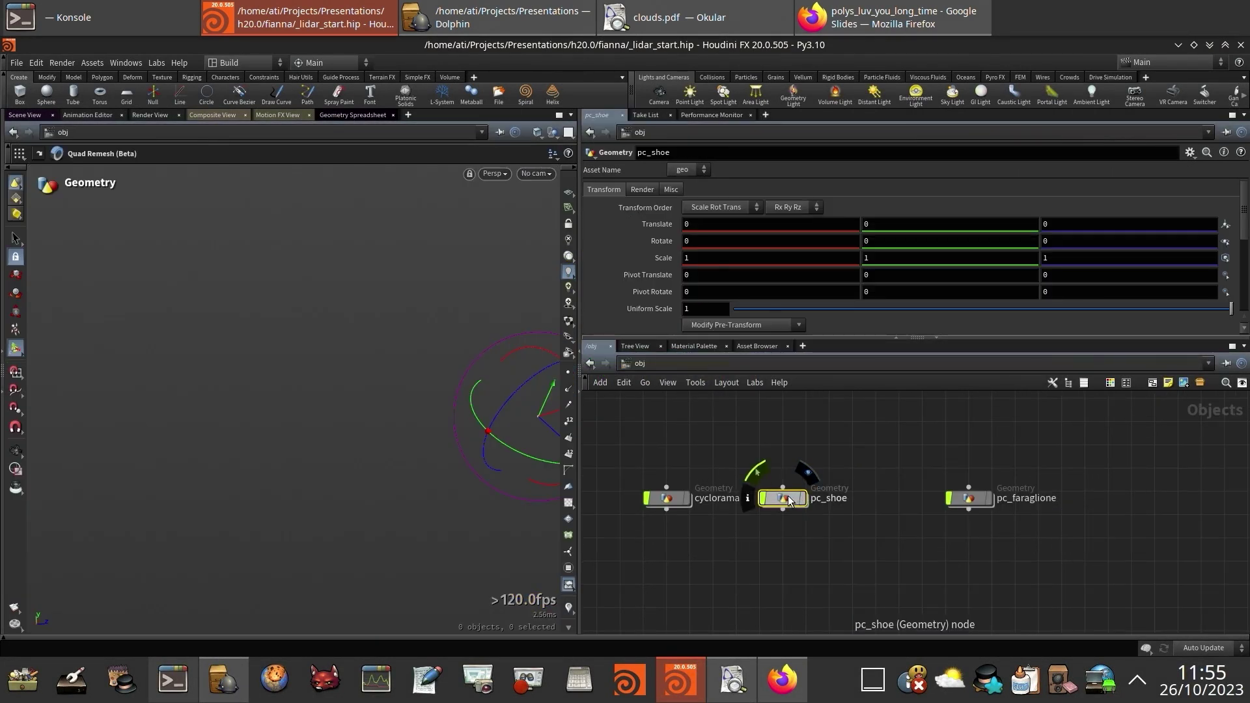
double_click(788, 501)
middle_drag(876, 503, 806, 553)
mouse_move(792, 465)
middle_down()
mouse_move(761, 512)
mouse_move(758, 466)
middle_up()
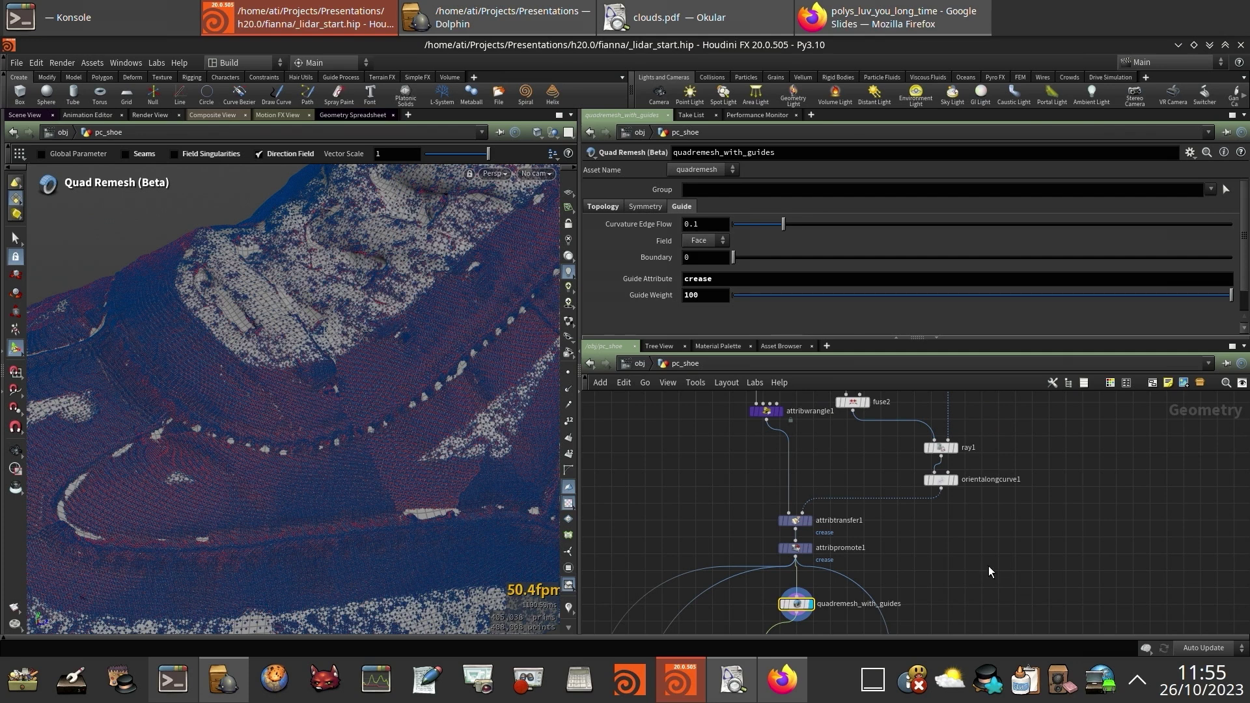
middle_drag(954, 554, 933, 538)
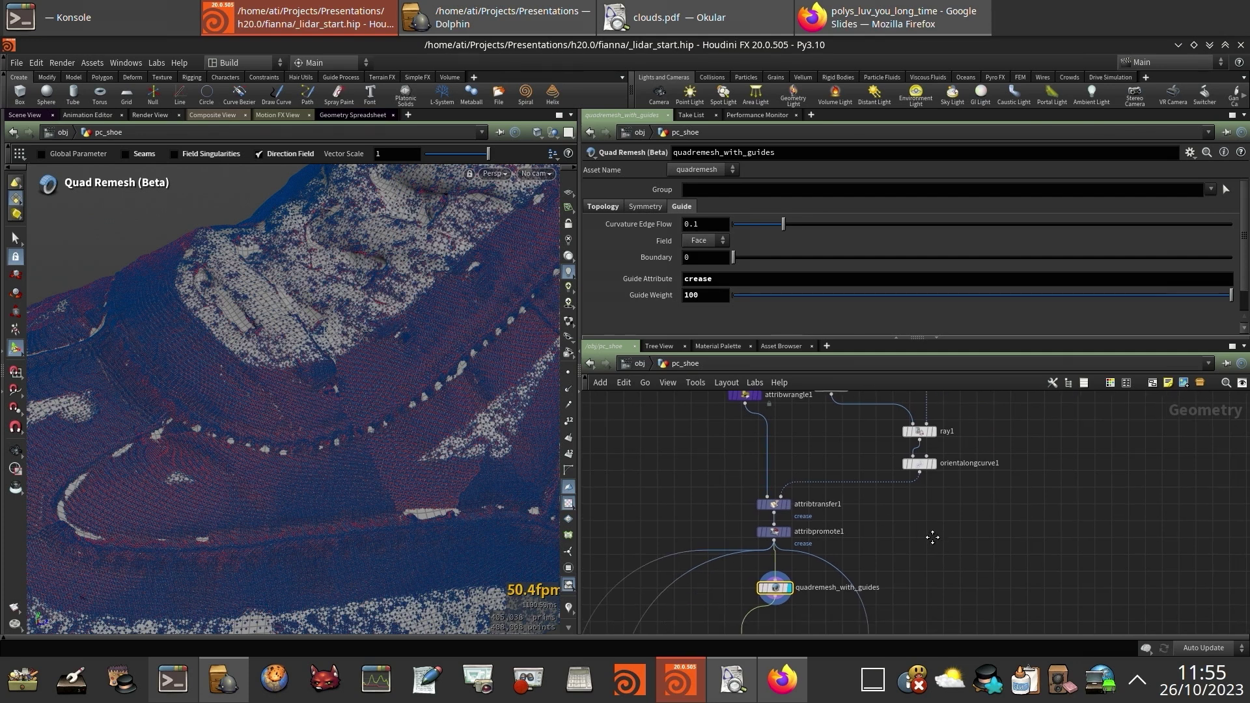